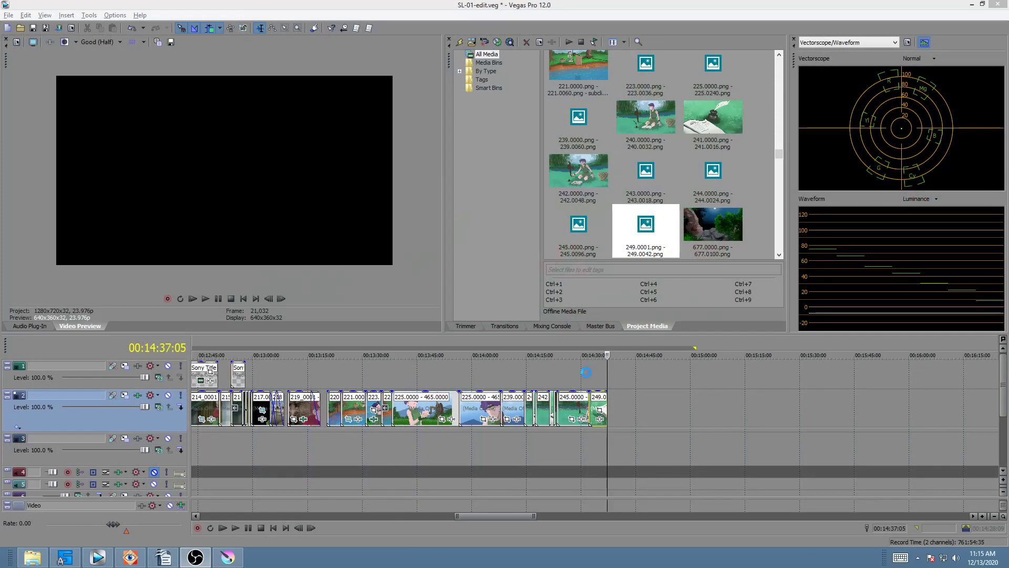
- Play back the edit around the 249 clip and mark the time range from that clip's start to 00:14:35:18
{"action": "key", "text": "space"}
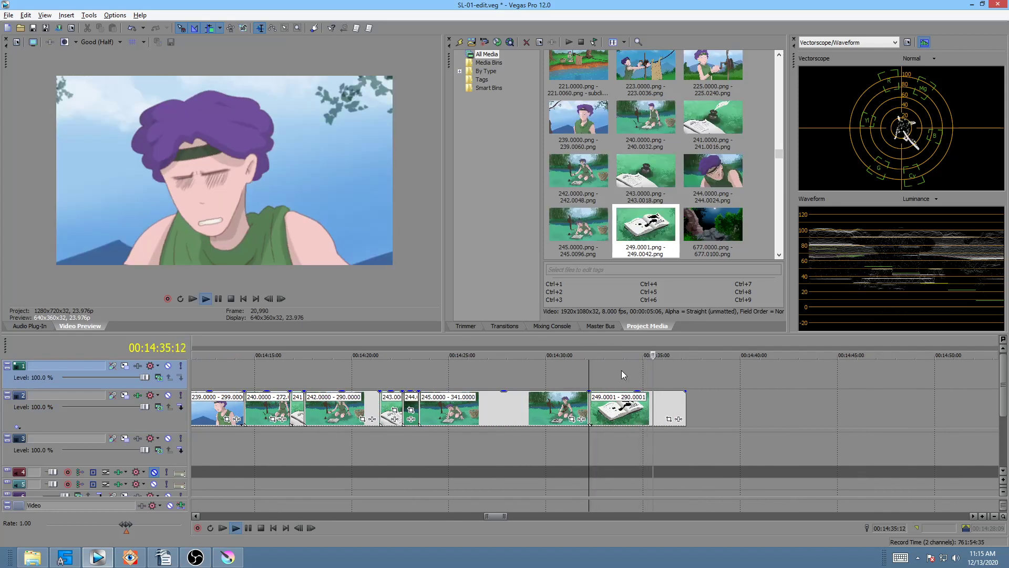
{"action": "key", "text": "space"}
{"action": "left_click_drag", "start_coordinate": [617, 373], "coordinate": [659, 377]}
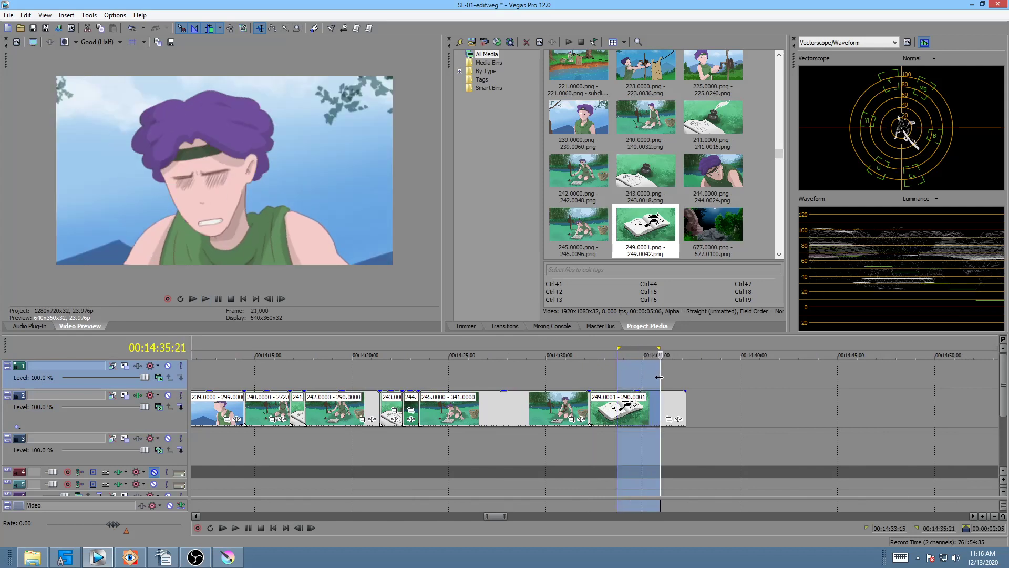
{"action": "left_click", "coordinate": [658, 377]}
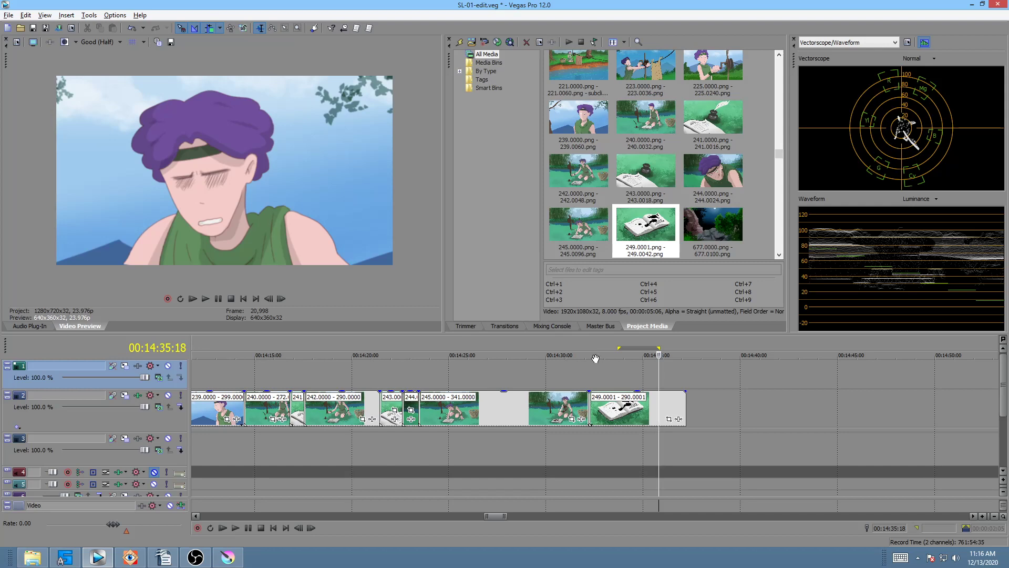
{"action": "left_click_drag", "start_coordinate": [589, 368], "coordinate": [629, 370]}
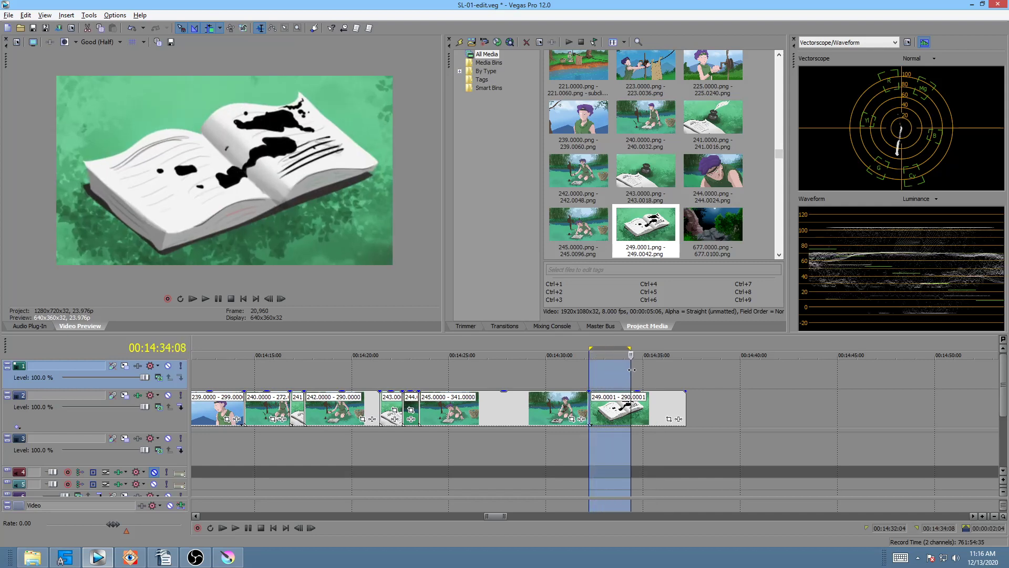
{"action": "key", "text": "space"}
{"action": "left_click_drag", "start_coordinate": [629, 377], "coordinate": [658, 372]}
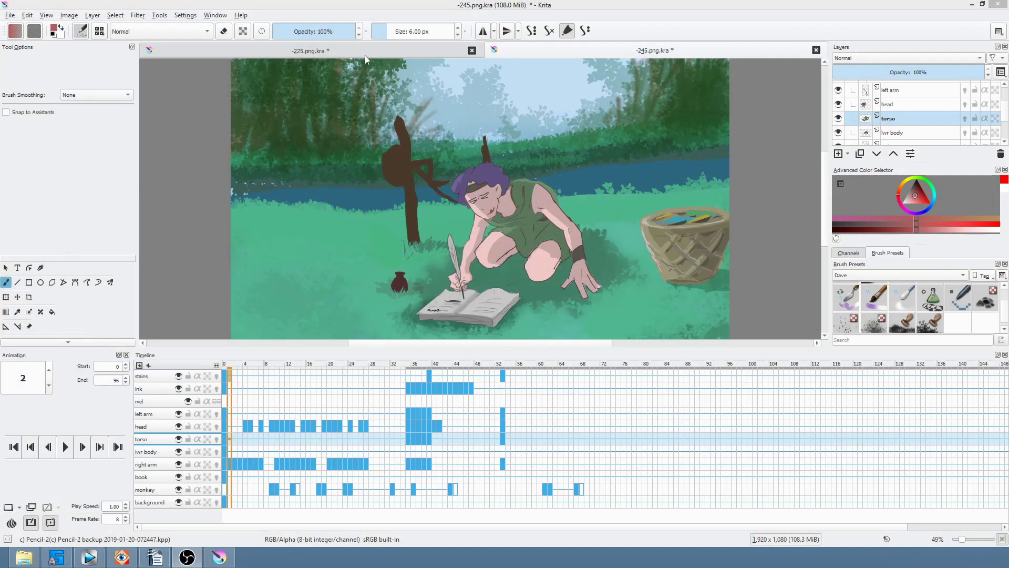
- Switch to Krita and remove frames 1 to 52 on all layers, pulling the following frames back
{"action": "left_click_drag", "start_coordinate": [231, 364], "coordinate": [497, 376]}
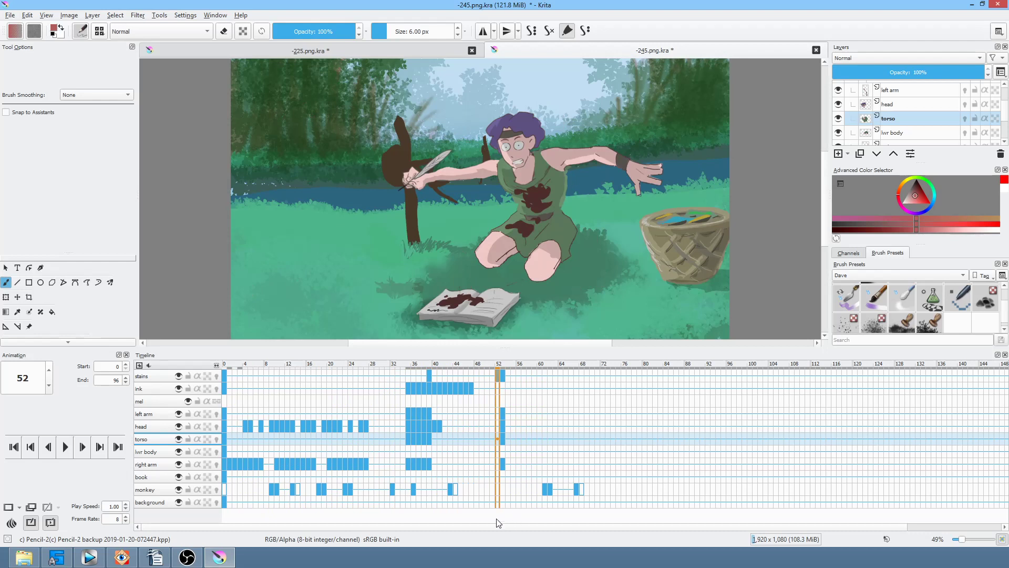
{"action": "left_click", "coordinate": [229, 506], "text": "shift"}
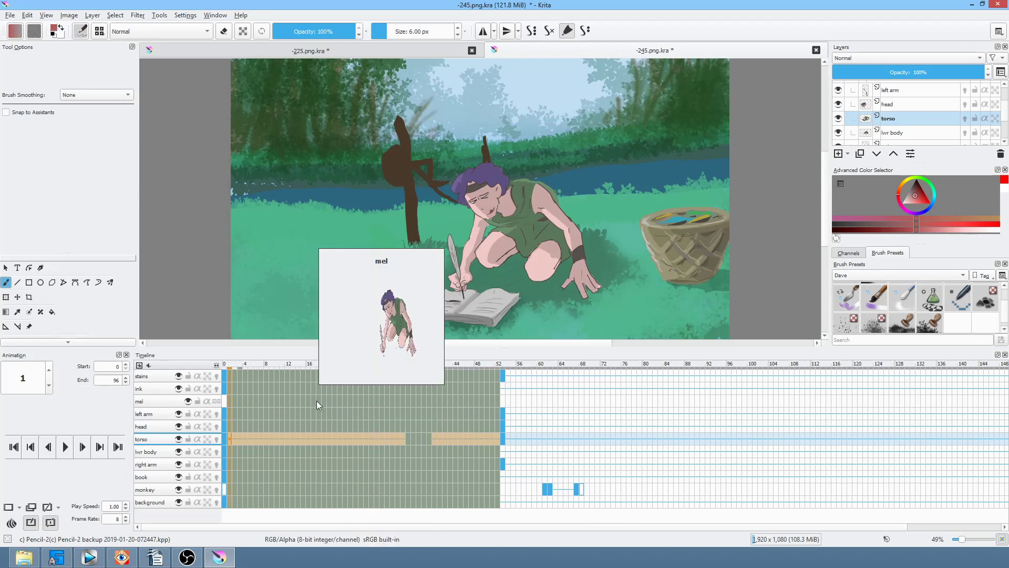
{"action": "right_click", "coordinate": [324, 405]}
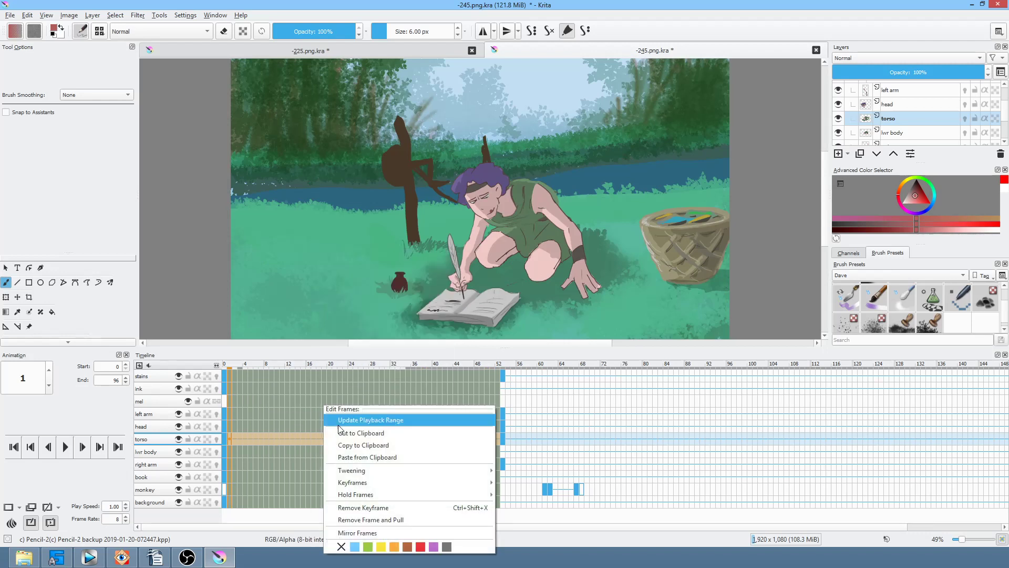
{"action": "left_click", "coordinate": [379, 519]}
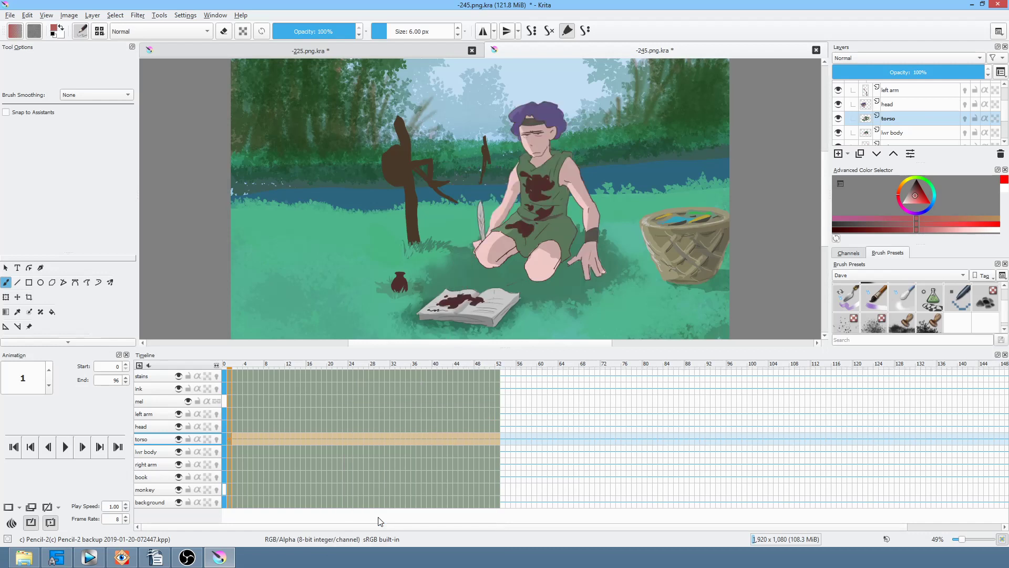
{"action": "left_click", "coordinate": [227, 409]}
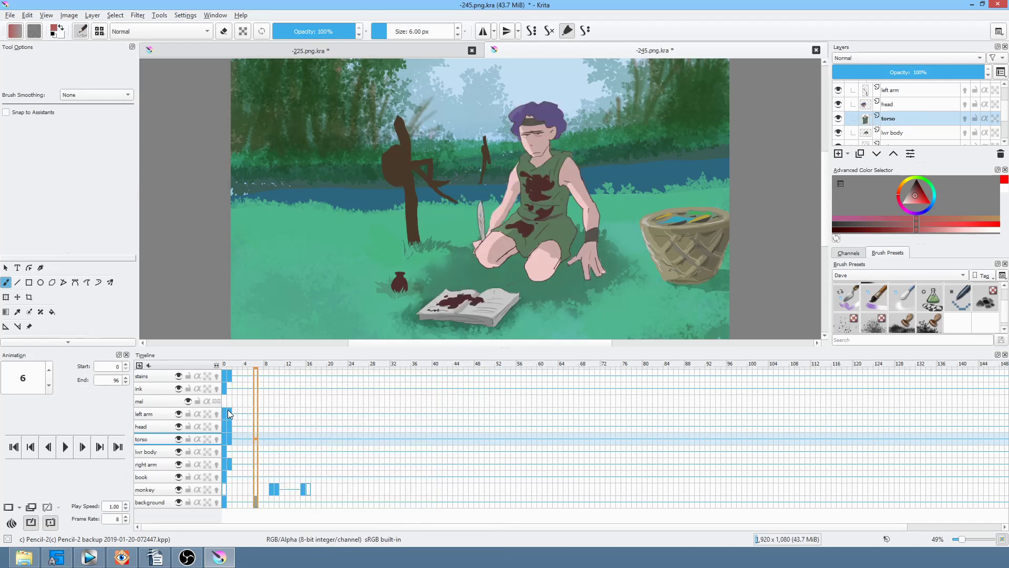
{"action": "left_click", "coordinate": [148, 366]}
{"action": "left_click", "coordinate": [152, 365]}
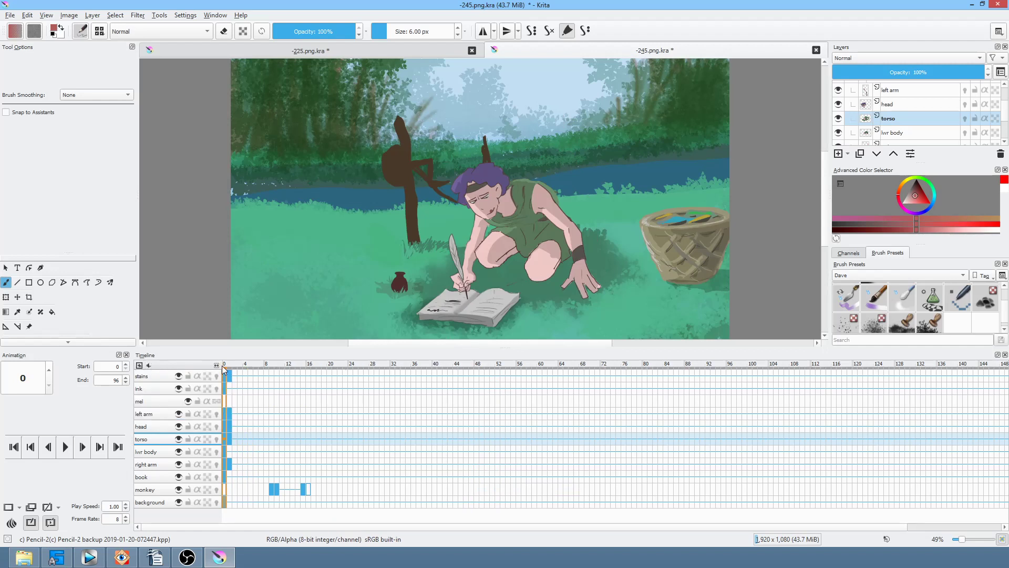
{"action": "left_click_drag", "start_coordinate": [216, 368], "coordinate": [283, 361]}
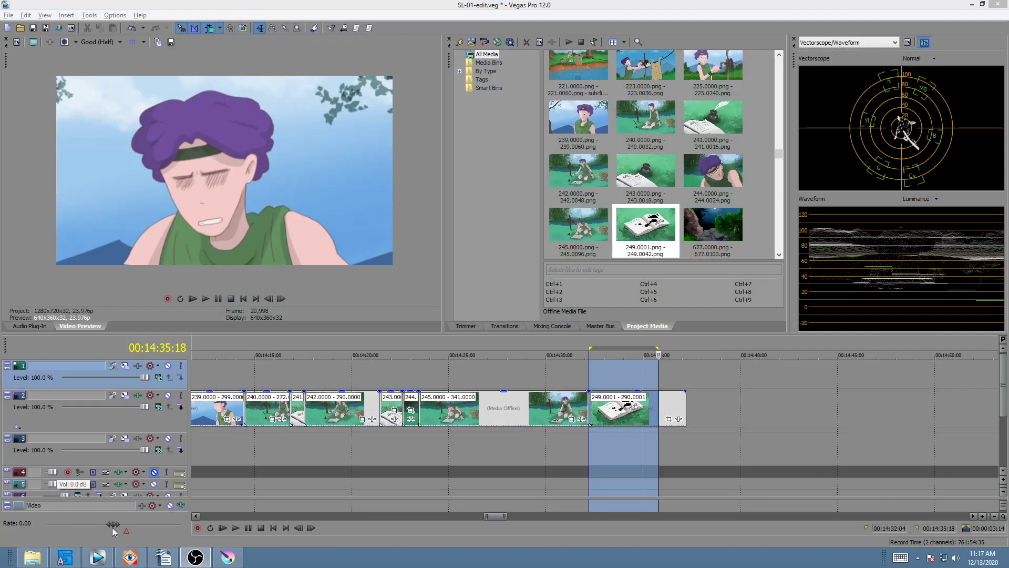
- Switch to FastStone Image Viewer and preview the storyboard panels -250.png and -251.png
{"action": "left_click", "coordinate": [131, 557]}
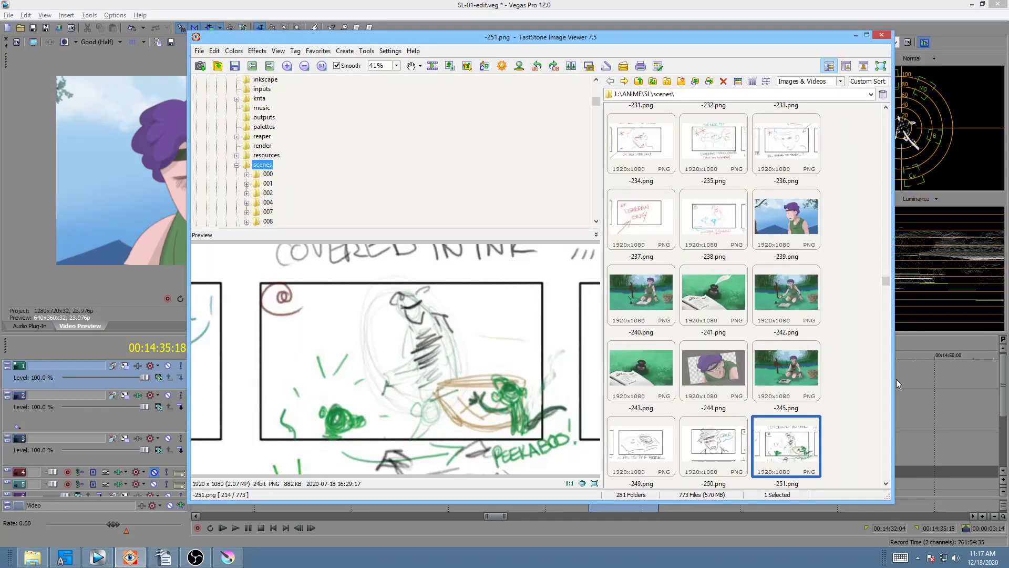
{"action": "left_click_drag", "start_coordinate": [884, 283], "coordinate": [885, 287]}
{"action": "left_click", "coordinate": [706, 263]}
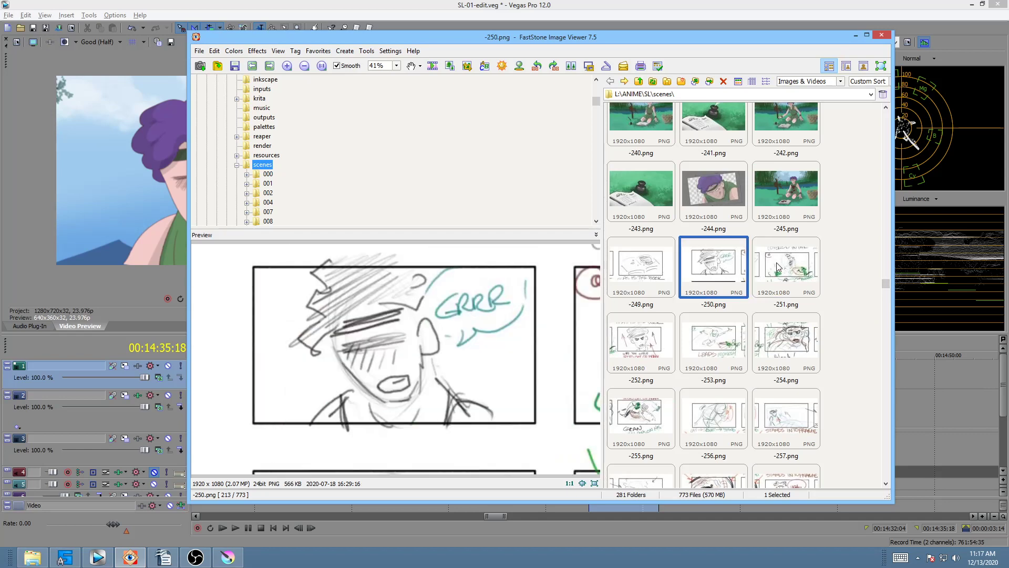
{"action": "left_click", "coordinate": [782, 267]}
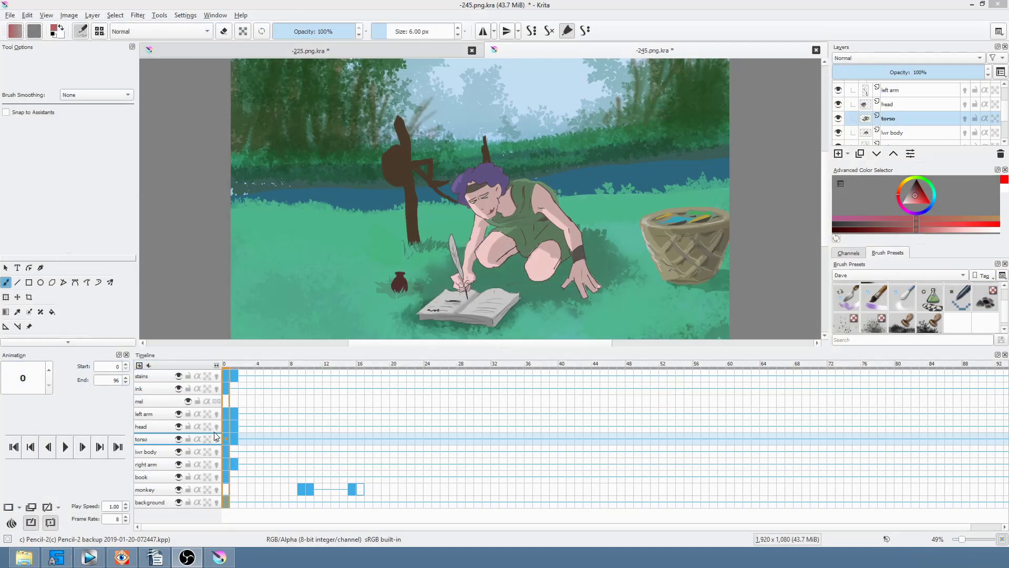
{"action": "left_click", "coordinate": [233, 375]}
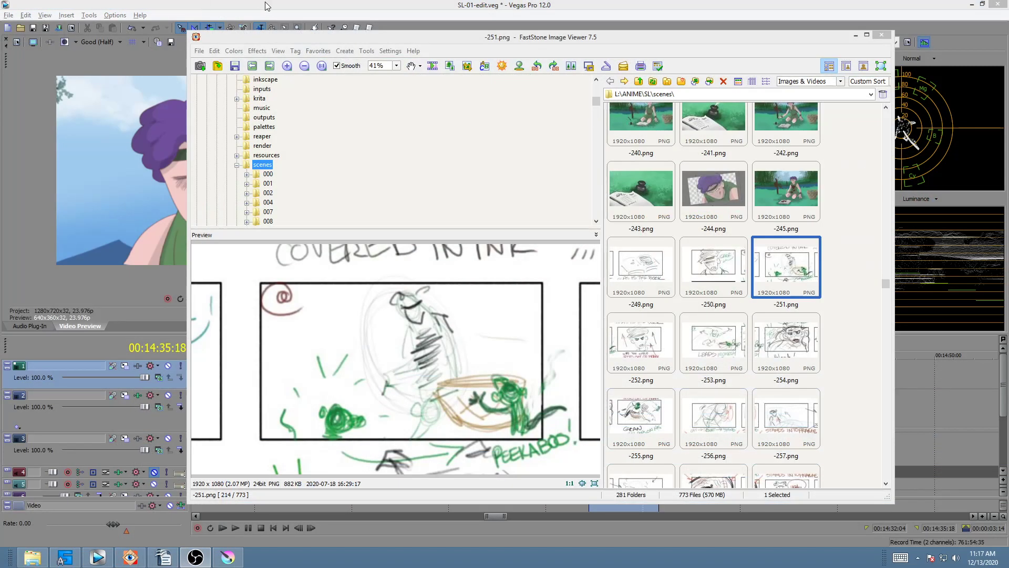
{"action": "key", "text": "Escape"}
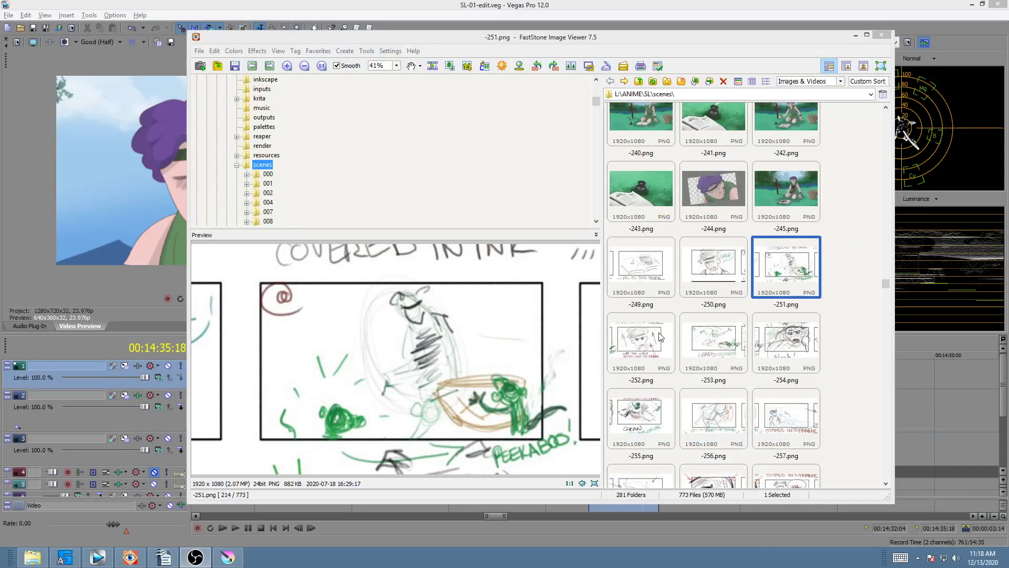
- Preview the storyboard panels from -252.png to -255.png, and return to -251.png
{"action": "left_click", "coordinate": [650, 342]}
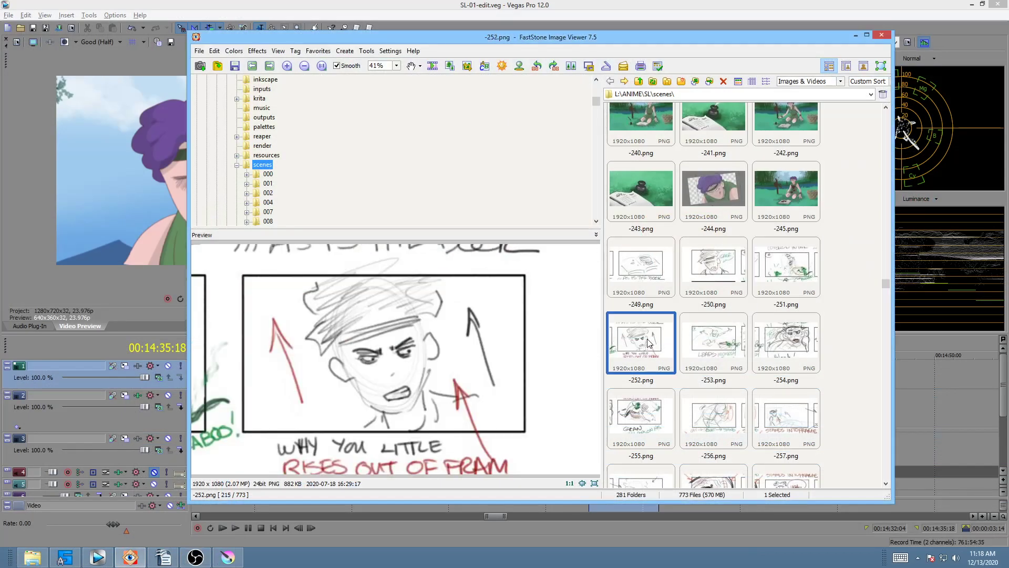
{"action": "left_click", "coordinate": [719, 346]}
{"action": "left_click", "coordinate": [800, 345]}
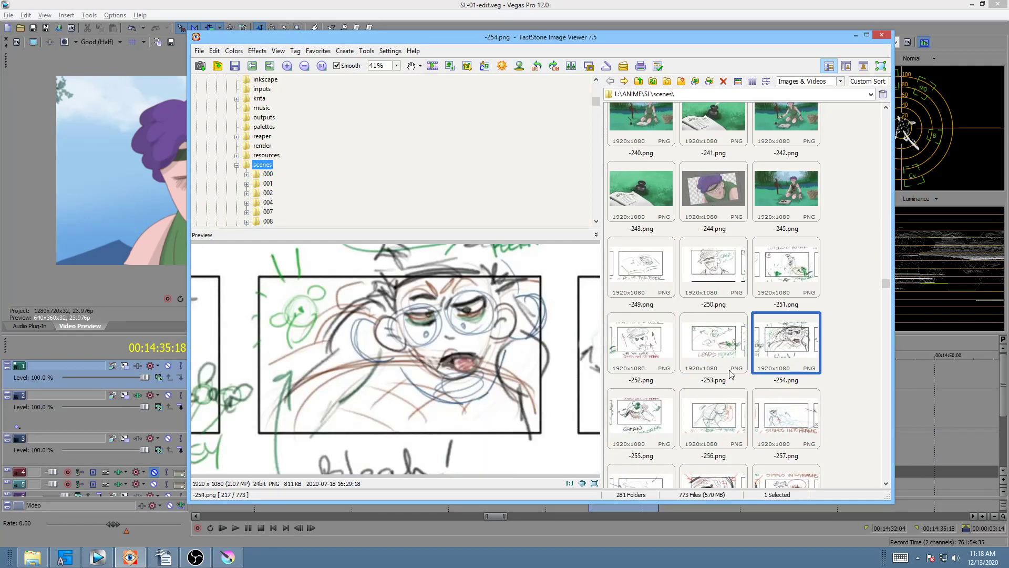
{"action": "left_click", "coordinate": [634, 417]}
{"action": "left_click", "coordinate": [783, 283]}
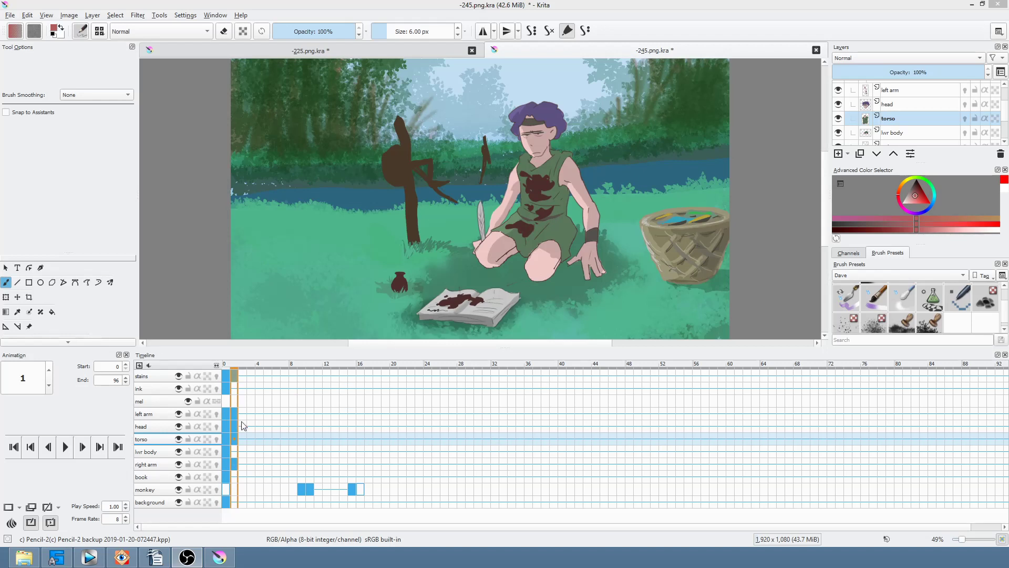
- In Krita, remove frame 0 on the stains, left arm, head, torso and right arm layers, pulling their following frames back
{"action": "left_click", "coordinate": [227, 374]}
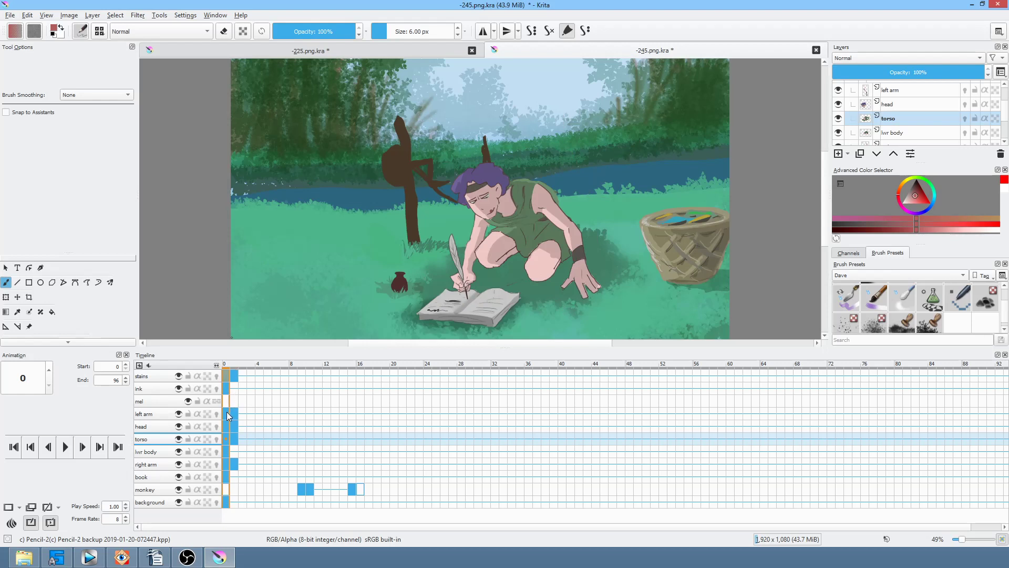
{"action": "left_click", "coordinate": [226, 377]}
{"action": "left_click", "coordinate": [225, 426], "text": "ctrl"}
{"action": "left_click", "coordinate": [226, 438], "text": "ctrl"}
{"action": "left_click", "coordinate": [226, 464], "text": "ctrl"}
{"action": "right_click", "coordinate": [226, 426]}
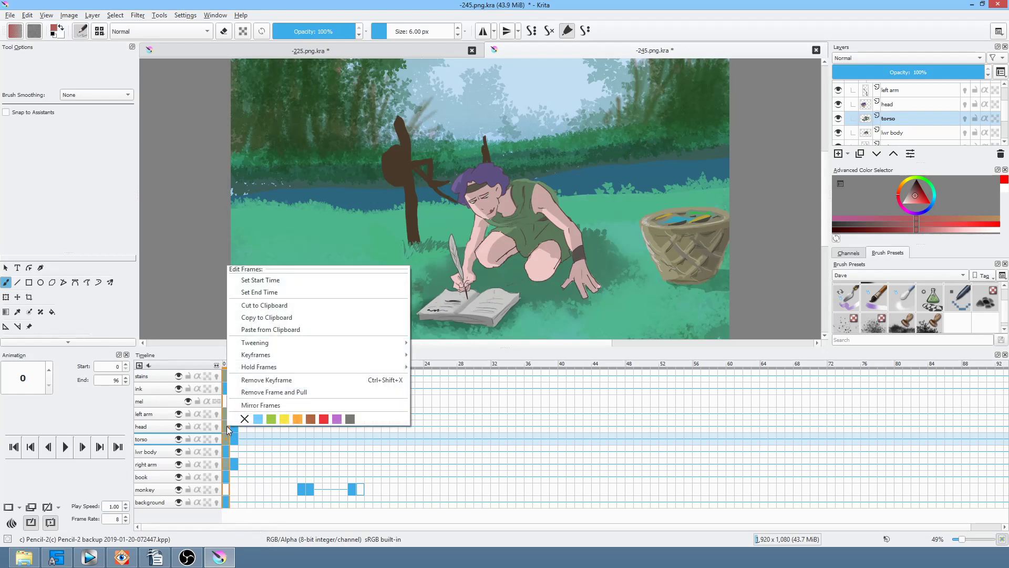
{"action": "left_click", "coordinate": [305, 392]}
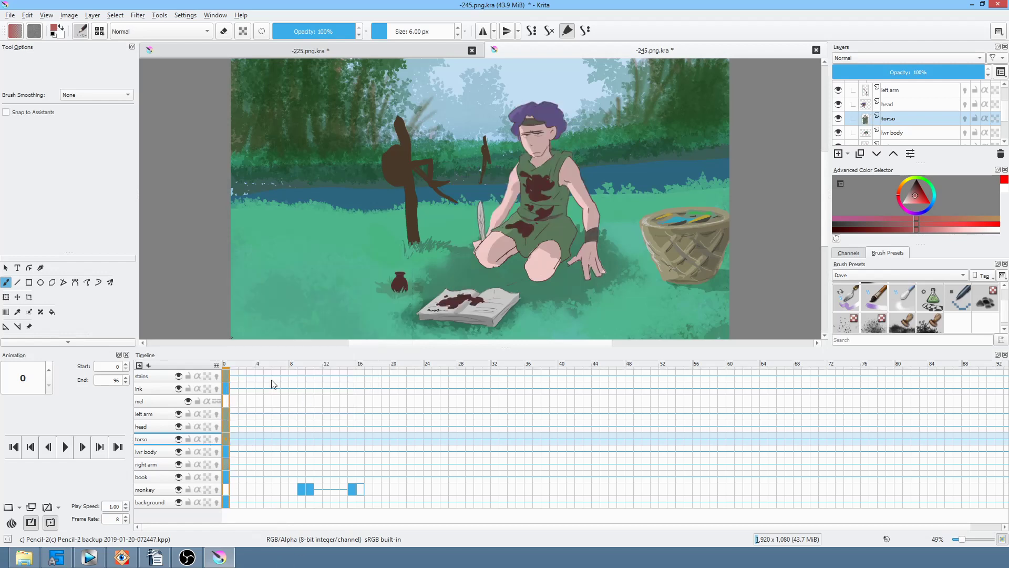
- Remove the monkey layer's keyframes within frames 1 to 17
{"action": "left_click_drag", "start_coordinate": [229, 365], "coordinate": [318, 365]}
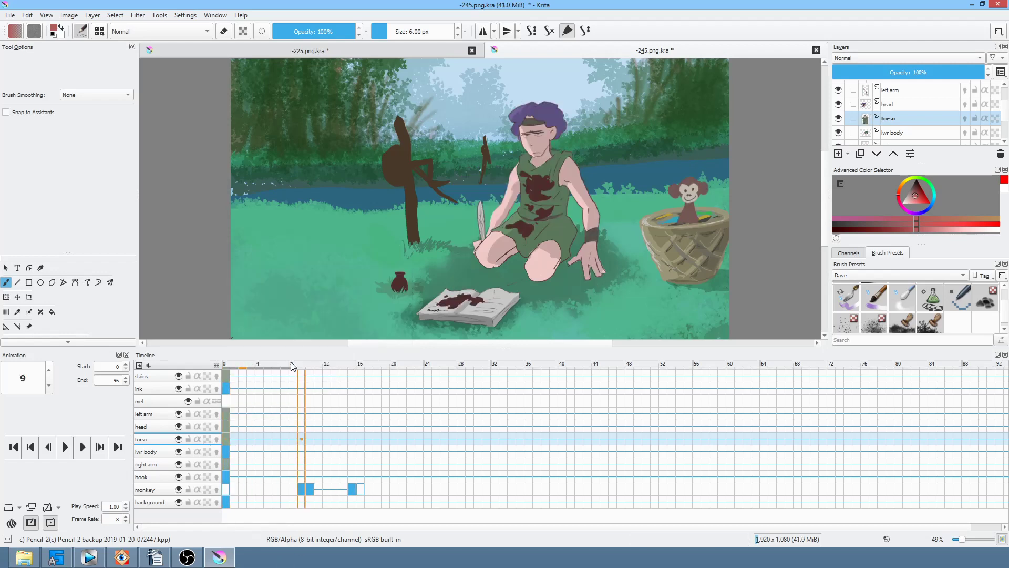
{"action": "left_click", "coordinate": [234, 488]}
{"action": "left_click_drag", "start_coordinate": [238, 488], "coordinate": [367, 489]}
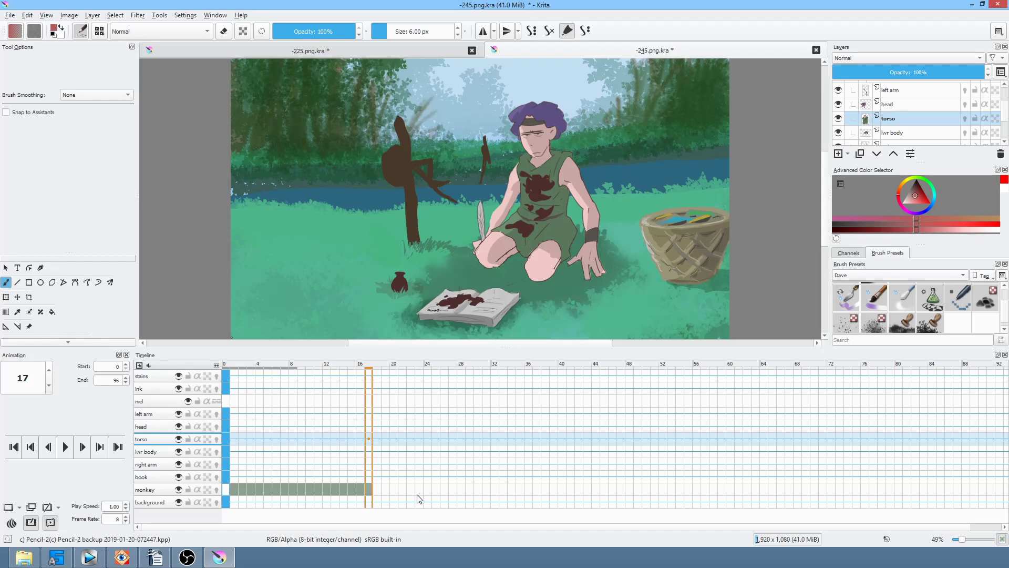
{"action": "left_click", "coordinate": [226, 488]}
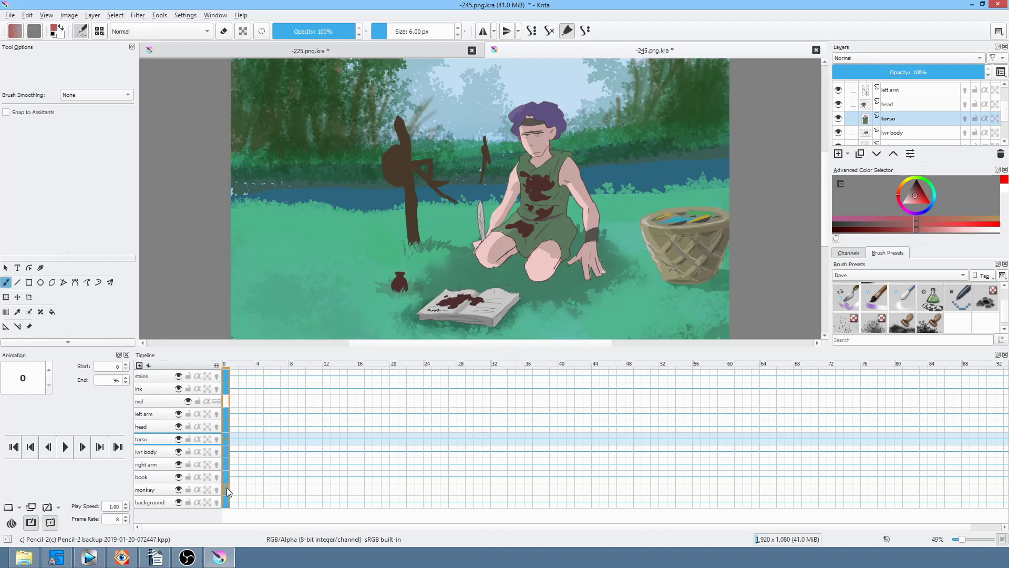
- Check the mel group by toggling its visibility and merge the group into a single layer
{"action": "left_click", "coordinate": [226, 401]}
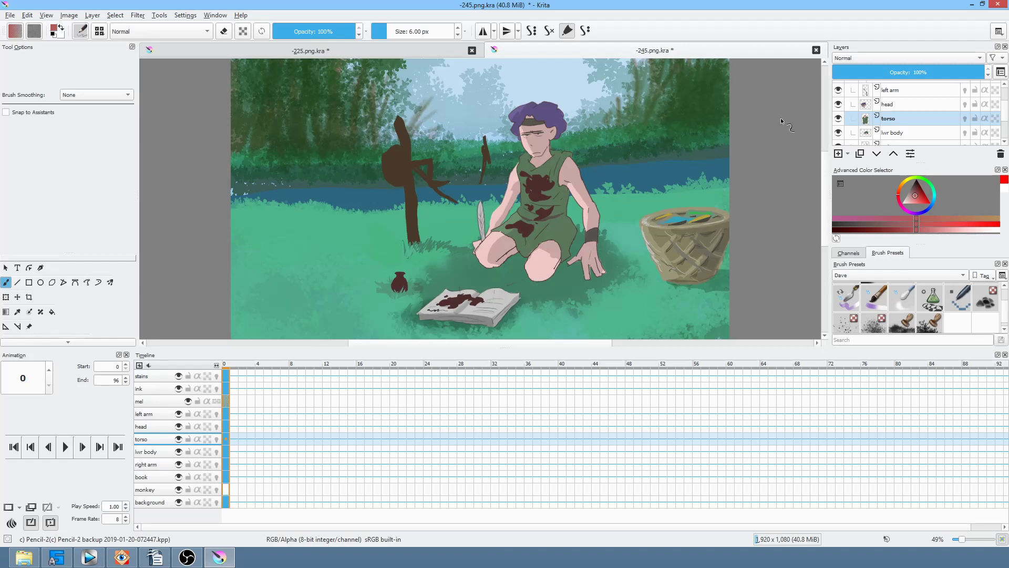
{"action": "scroll", "coordinate": [933, 113], "scroll_direction": "up", "scroll_amount": 2}
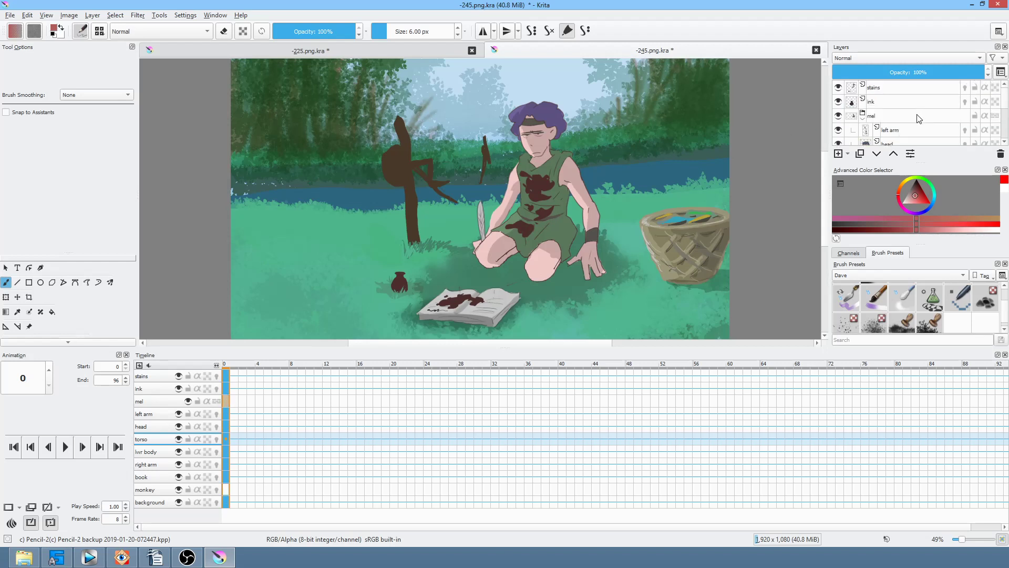
{"action": "left_click", "coordinate": [856, 115]}
{"action": "left_click", "coordinate": [838, 116]}
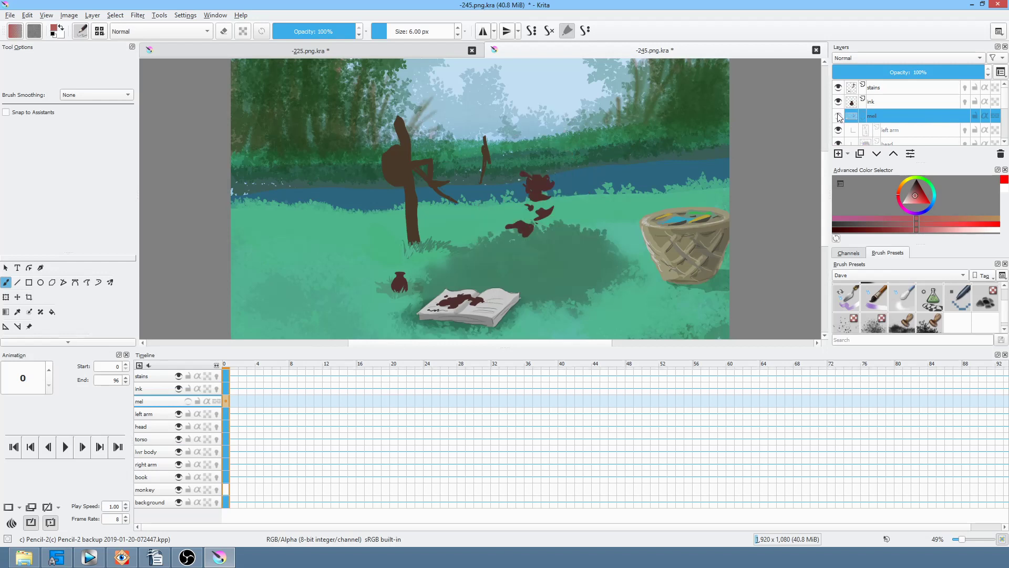
{"action": "left_click", "coordinate": [839, 116]}
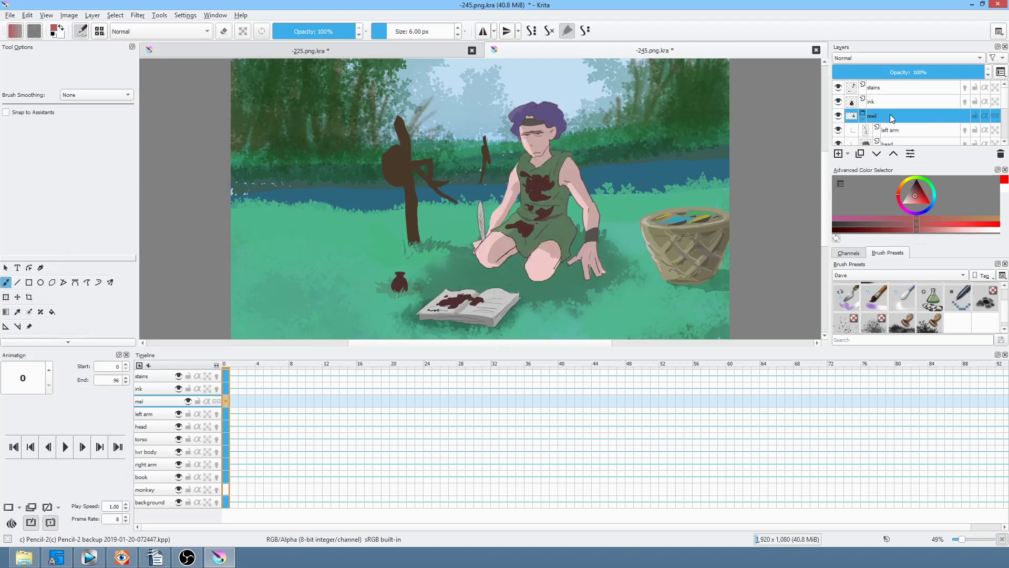
{"action": "mouse_move", "coordinate": [892, 118]}
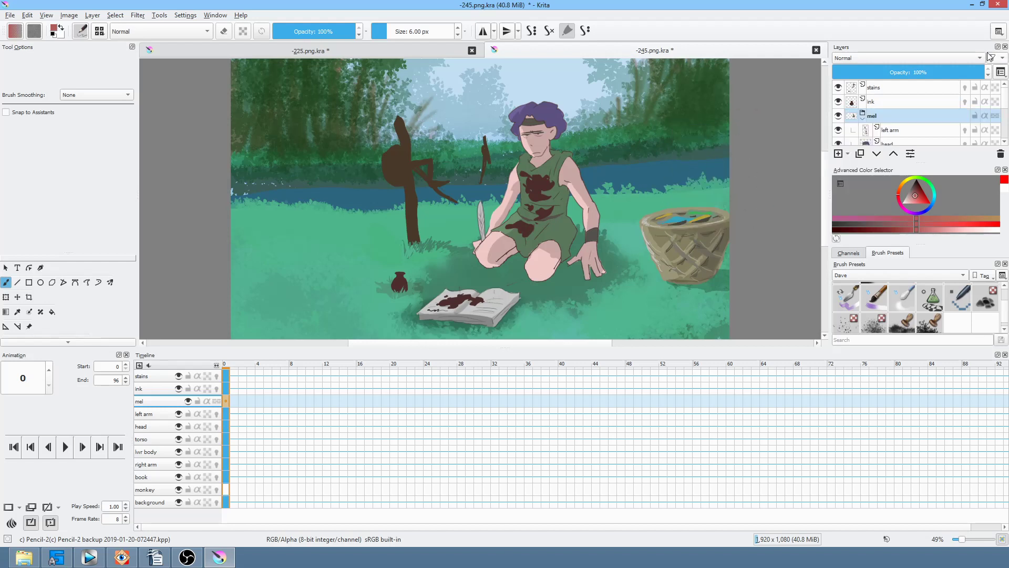
{"action": "left_click", "coordinate": [912, 118]}
{"action": "scroll", "coordinate": [917, 129], "scroll_direction": "down", "scroll_amount": 2}
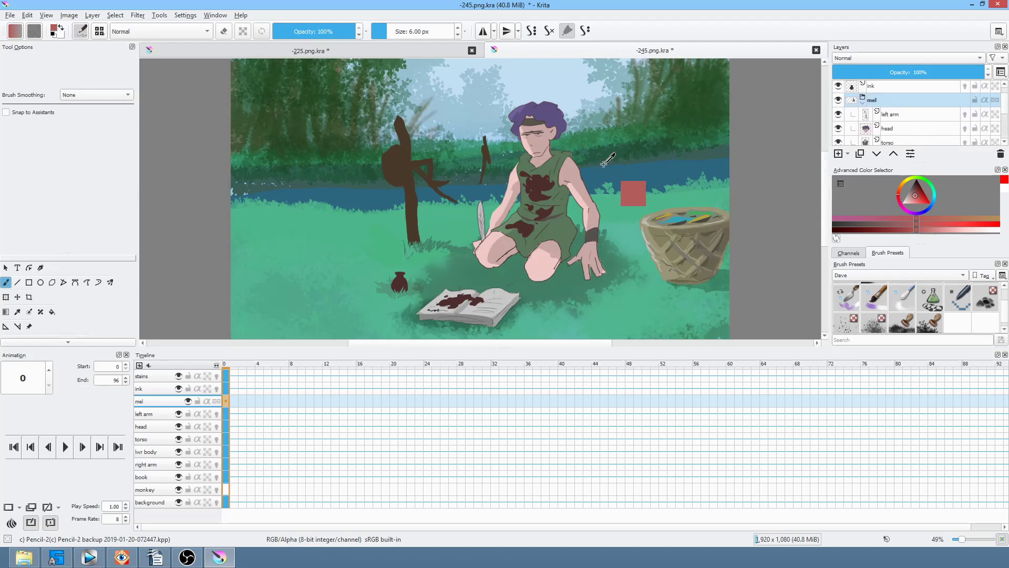
{"action": "key", "text": "ctrl+e"}
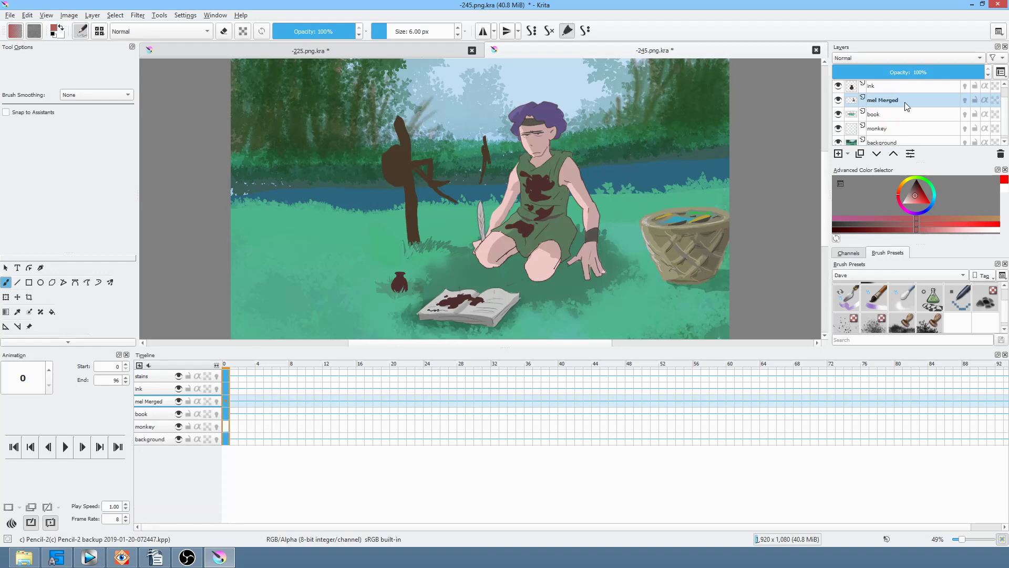
- Delete the ink layer
{"action": "left_click", "coordinate": [902, 87]}
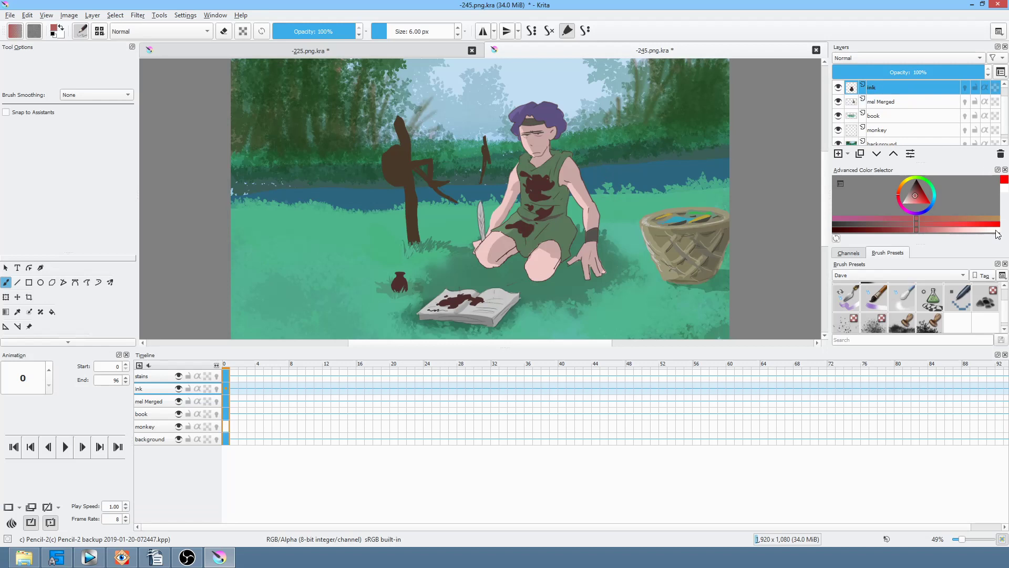
{"action": "left_click", "coordinate": [1000, 154]}
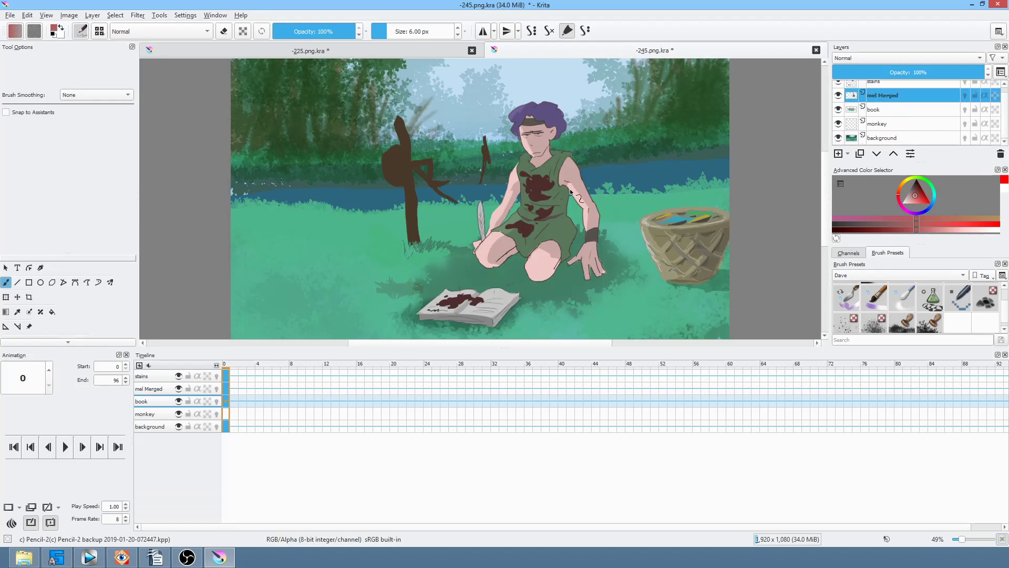
- Check the stains layer by toggling its visibility and merge it down into the mel Merged layer
{"action": "scroll", "coordinate": [907, 98], "scroll_direction": "up", "scroll_amount": 1}
{"action": "left_click", "coordinate": [896, 88]}
{"action": "left_click", "coordinate": [838, 88]}
{"action": "left_click", "coordinate": [838, 87]}
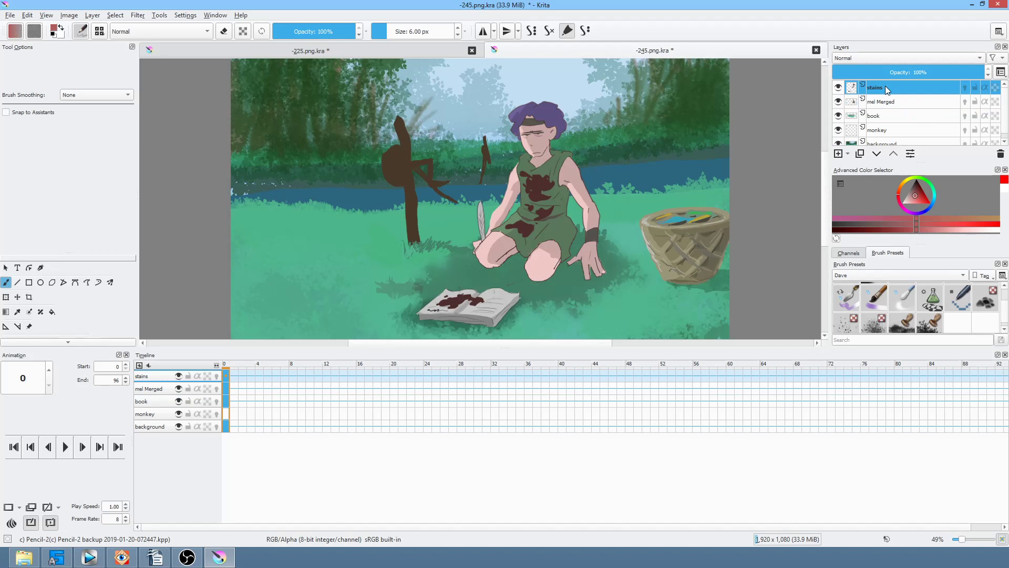
{"action": "key", "text": "ctrl+e"}
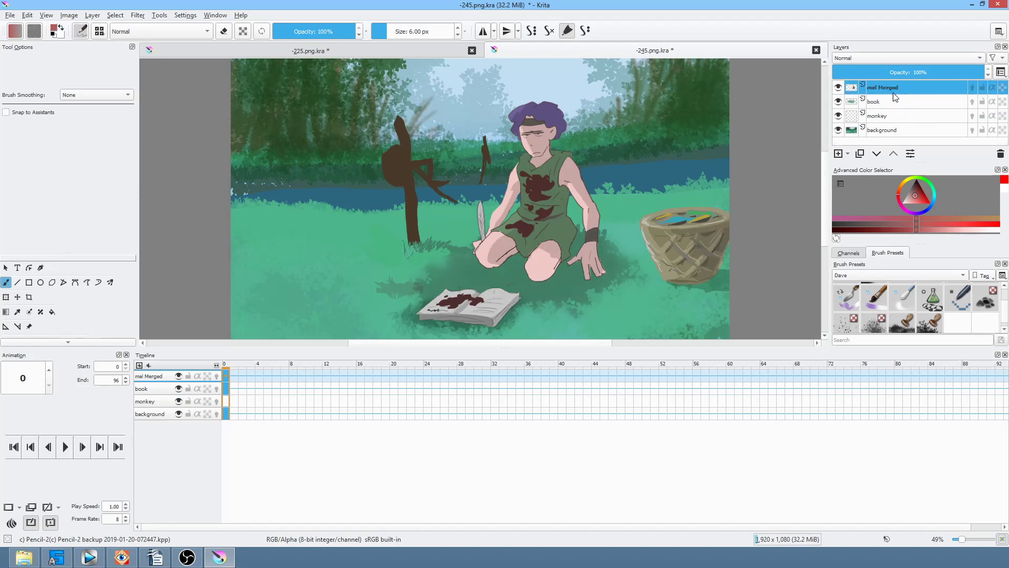
- Check the book layer by toggling its visibility, select the background layer, and enlarge the canvas area by shrinking the timeline
{"action": "mouse_move", "coordinate": [894, 102]}
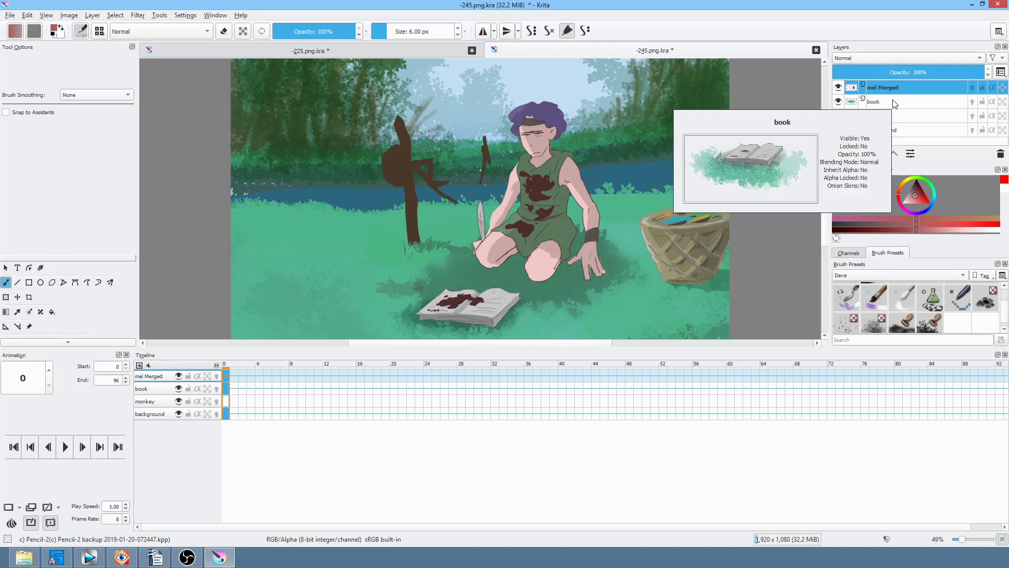
{"action": "left_click", "coordinate": [894, 102]}
{"action": "left_click", "coordinate": [838, 102]}
{"action": "left_click", "coordinate": [837, 102]}
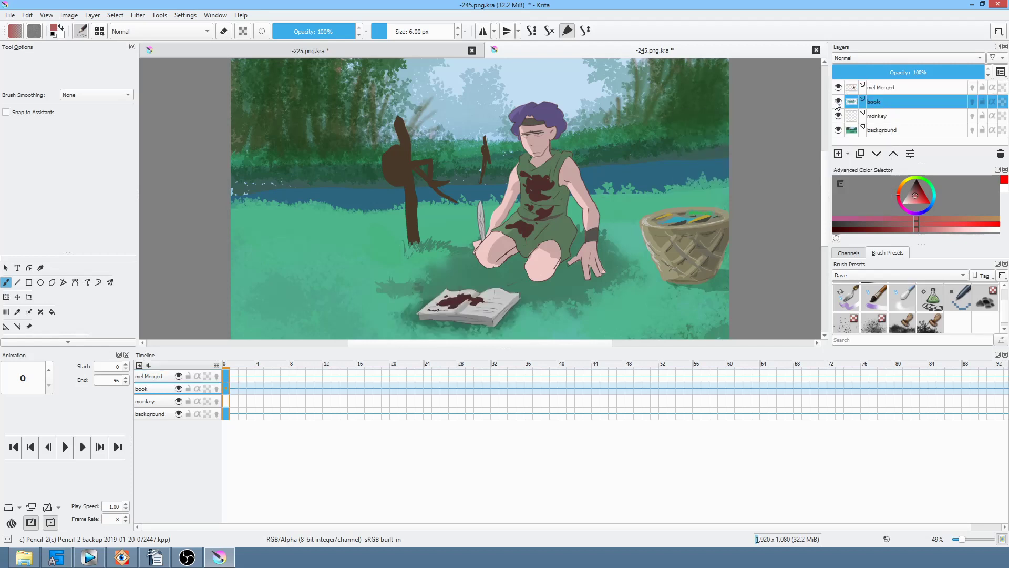
{"action": "left_click", "coordinate": [893, 117]}
{"action": "left_click", "coordinate": [903, 131]}
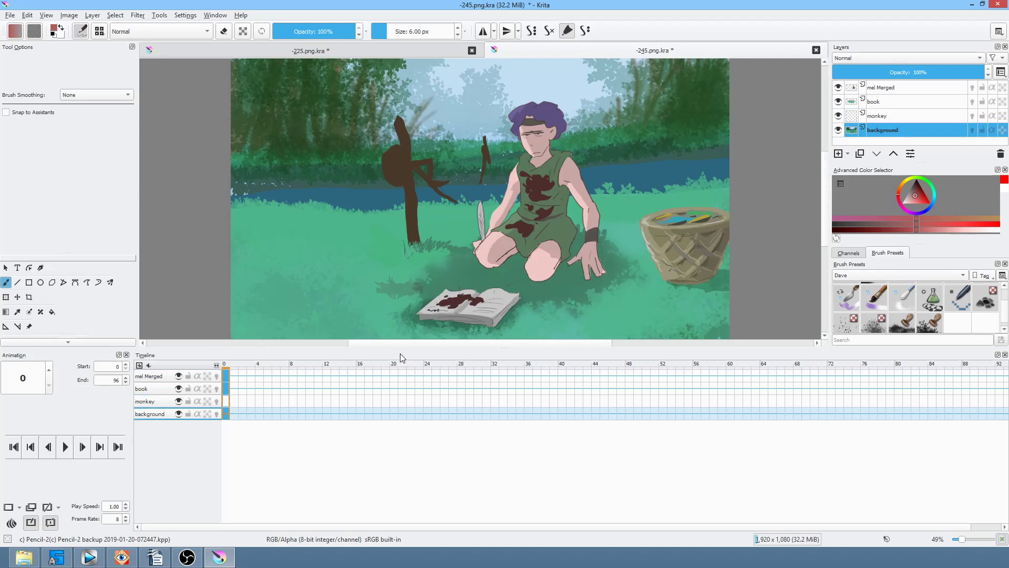
{"action": "left_click_drag", "start_coordinate": [406, 345], "coordinate": [417, 444]}
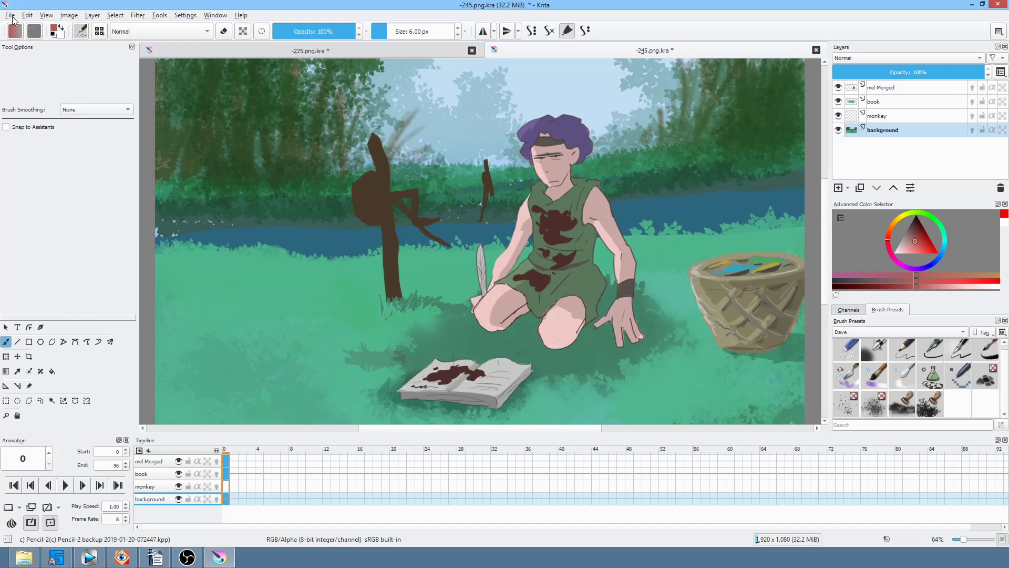
- Save the document as -251.png in the scenes folder, replacing the existing file and also saving a Krita copy
{"action": "left_click", "coordinate": [13, 21]}
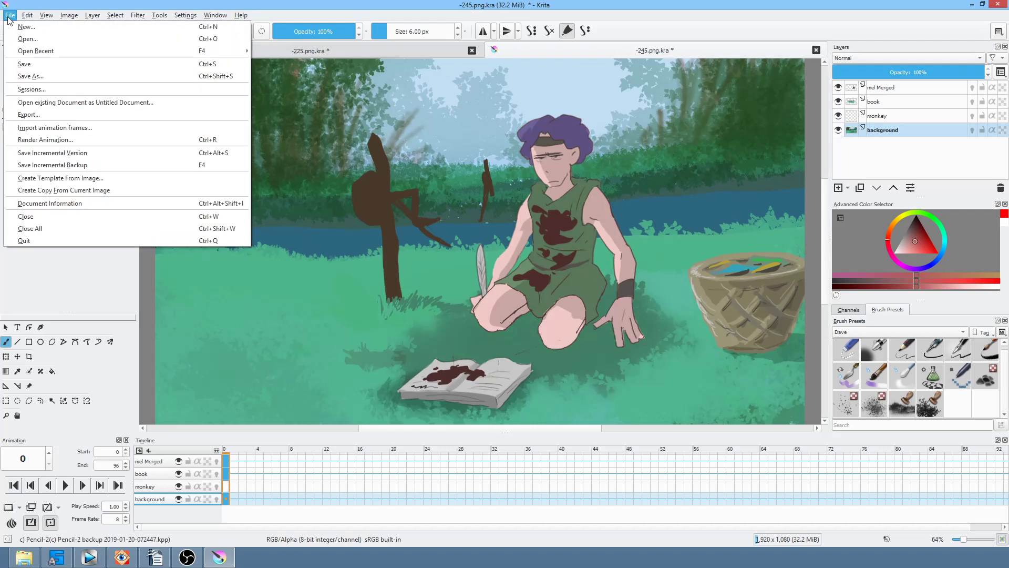
{"action": "left_click", "coordinate": [27, 76]}
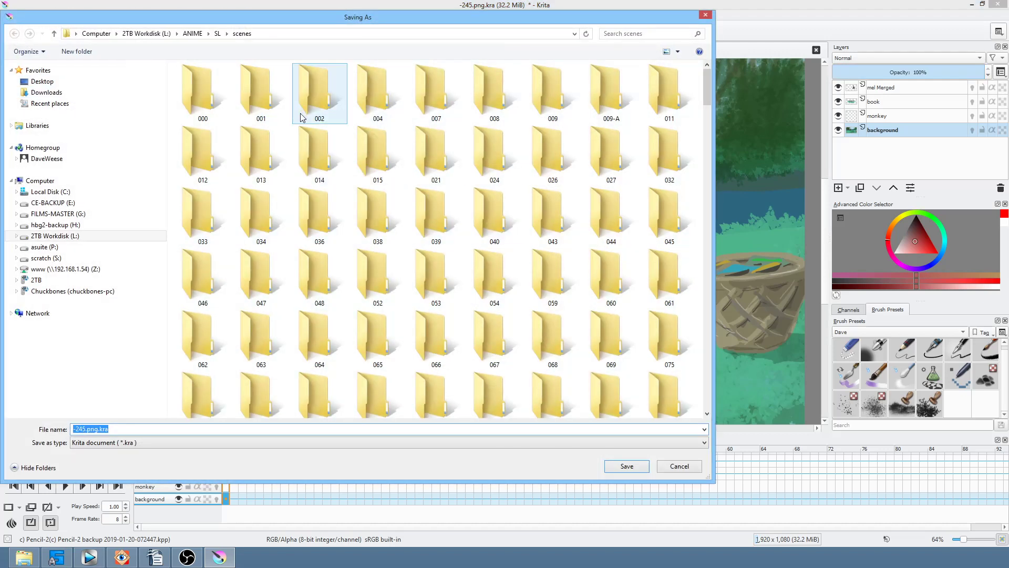
{"action": "type", "text": "-"}
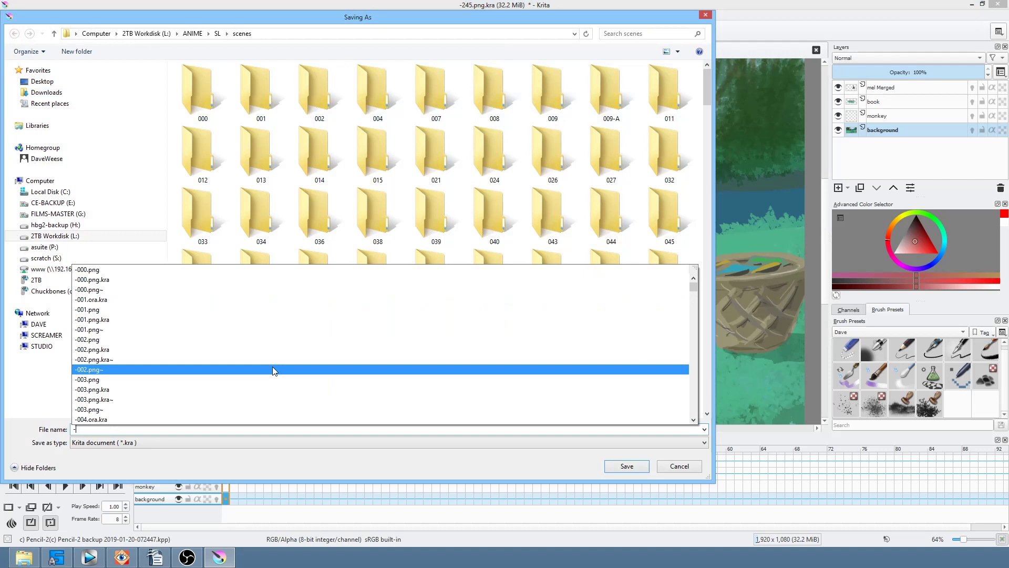
{"action": "type", "text": "251"}
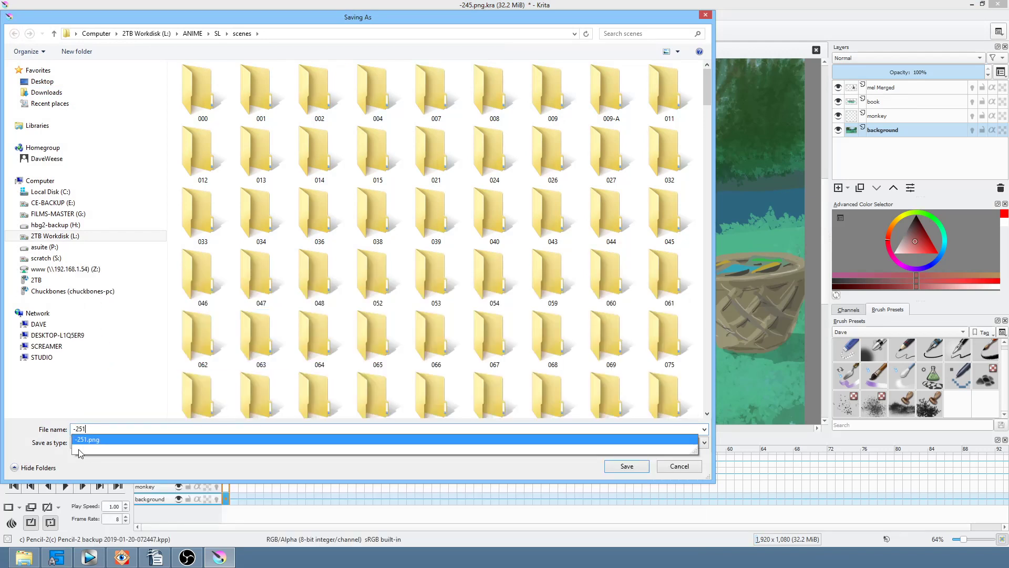
{"action": "left_click", "coordinate": [115, 446]}
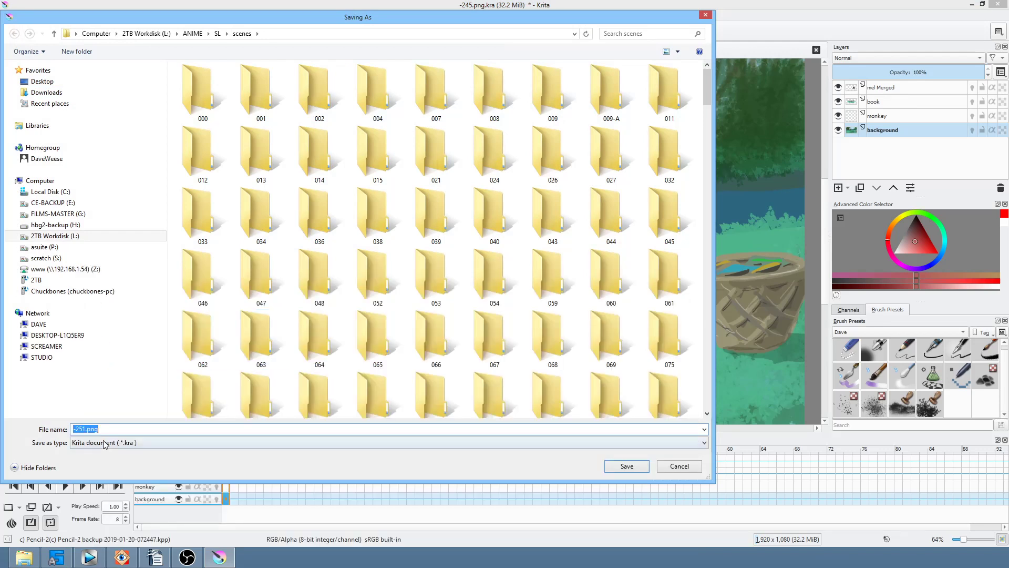
{"action": "left_click", "coordinate": [627, 469]}
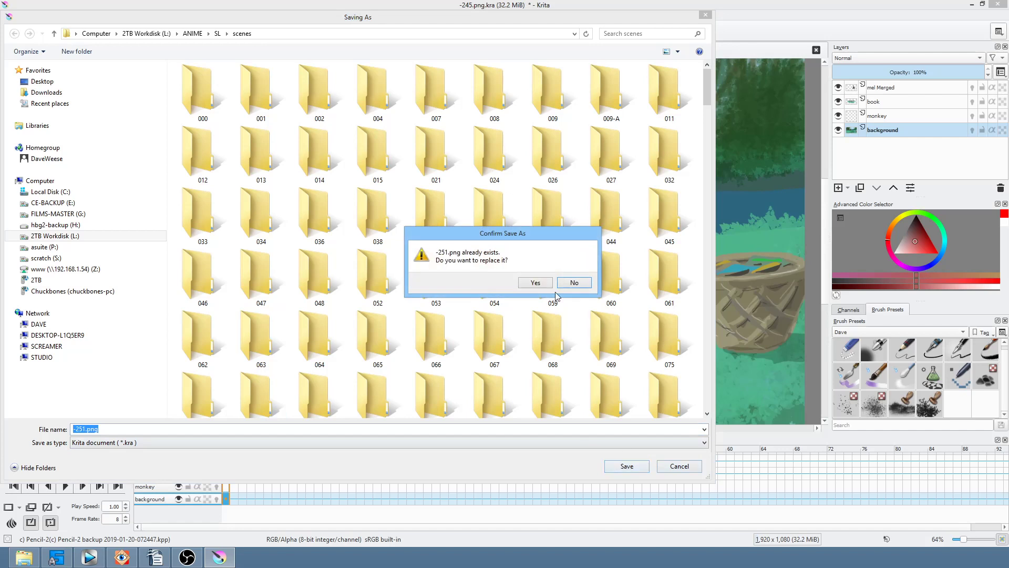
{"action": "left_click", "coordinate": [531, 283]}
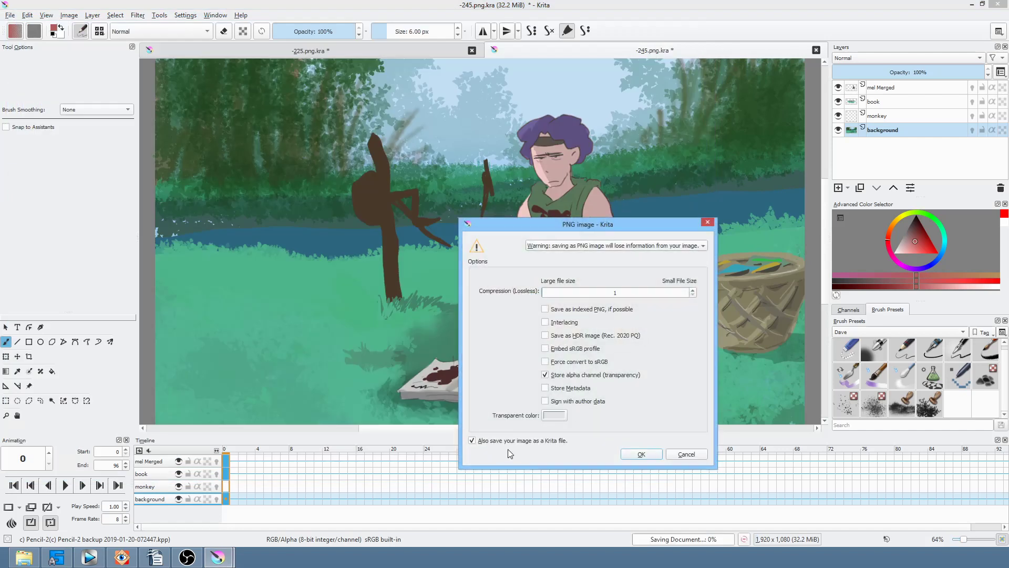
{"action": "left_click", "coordinate": [641, 454]}
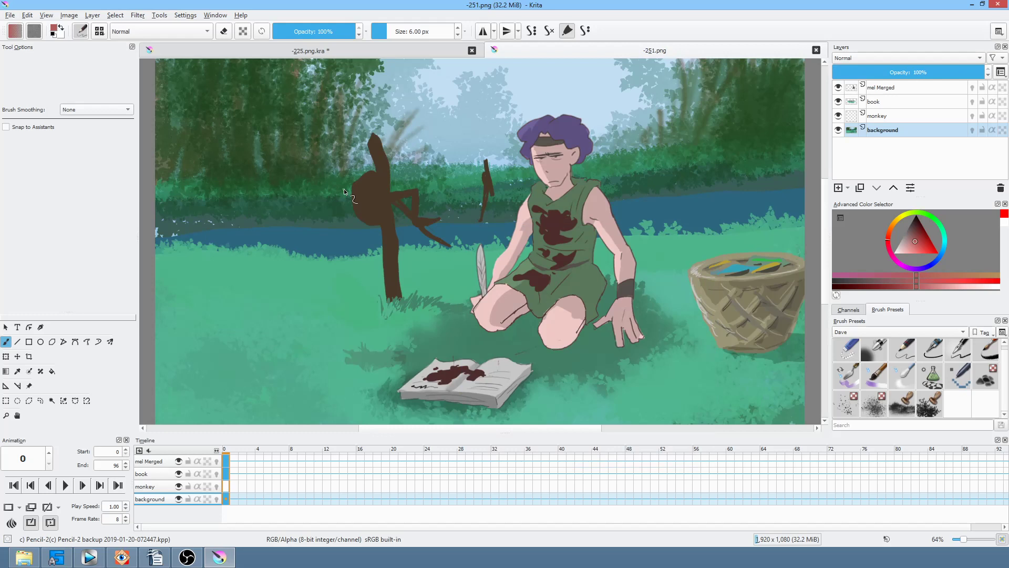
- Select the mel Merged layer and check its content by toggling its visibility
{"action": "mouse_move", "coordinate": [592, 263]}
{"action": "left_mouse_down"}
{"action": "mouse_move", "coordinate": [601, 236]}
{"action": "mouse_move", "coordinate": [593, 254]}
{"action": "mouse_move", "coordinate": [605, 252]}
{"action": "left_mouse_up"}
{"action": "mouse_move", "coordinate": [605, 301]}
{"action": "left_mouse_down"}
{"action": "mouse_move", "coordinate": [602, 285]}
{"action": "mouse_move", "coordinate": [602, 299]}
{"action": "left_mouse_up"}
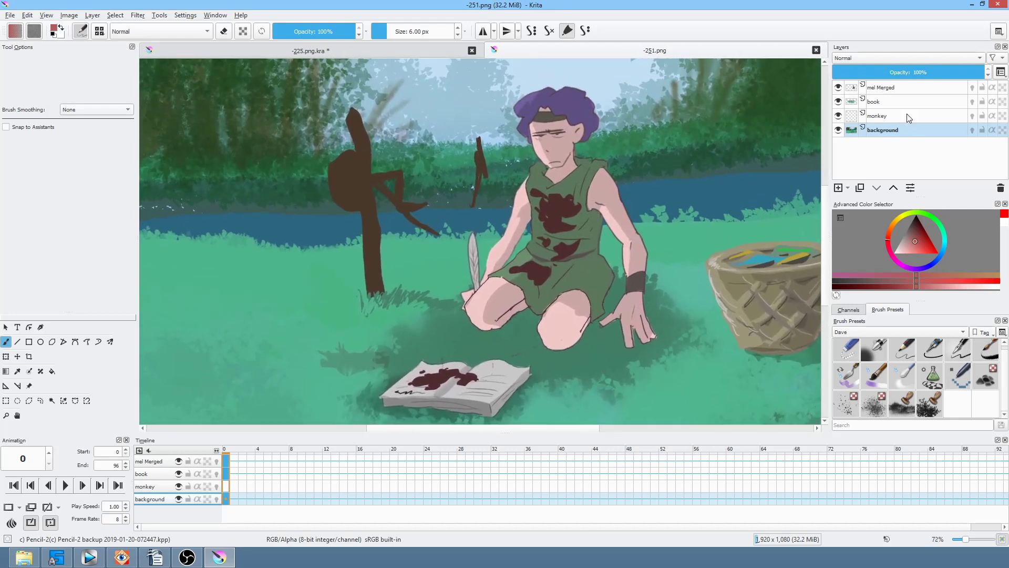
{"action": "left_click", "coordinate": [900, 88]}
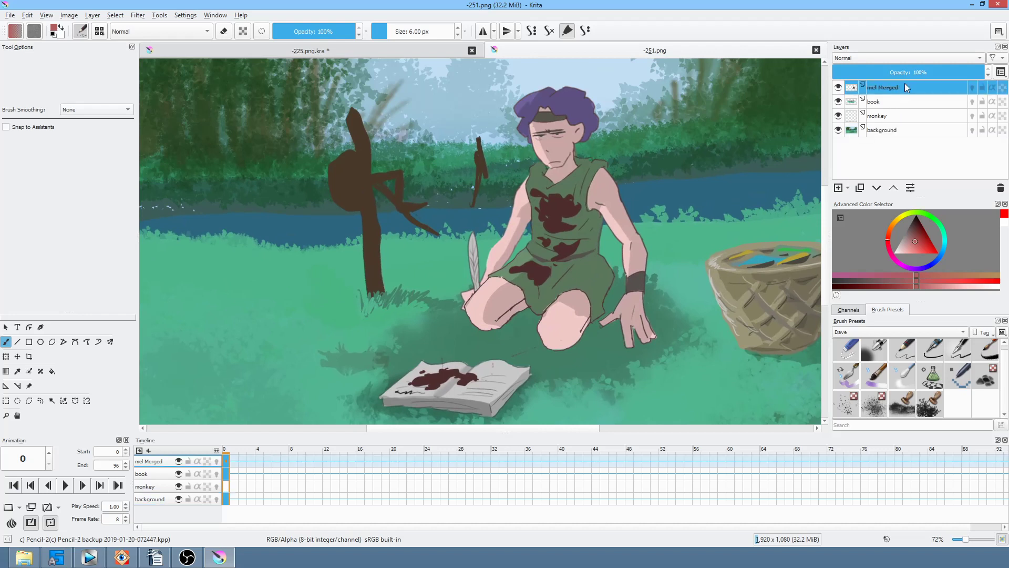
{"action": "left_click", "coordinate": [837, 87]}
{"action": "left_click", "coordinate": [838, 87]}
{"action": "mouse_move", "coordinate": [580, 172]}
{"action": "left_mouse_down"}
{"action": "mouse_move", "coordinate": [522, 270]}
{"action": "mouse_move", "coordinate": [570, 162]}
{"action": "left_mouse_up"}
{"action": "left_click_drag", "start_coordinate": [589, 69], "coordinate": [515, 265]}
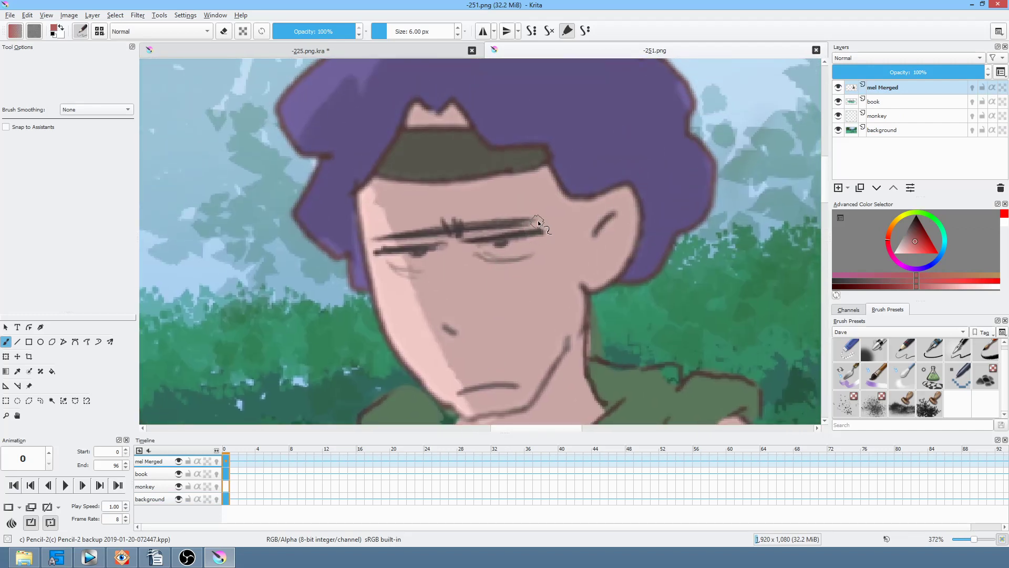
- Cover the pupils and lower eye lines of both eyes with sampled light and shaded skin colours using the Freehand Path Tool
{"action": "left_click", "coordinate": [902, 351]}
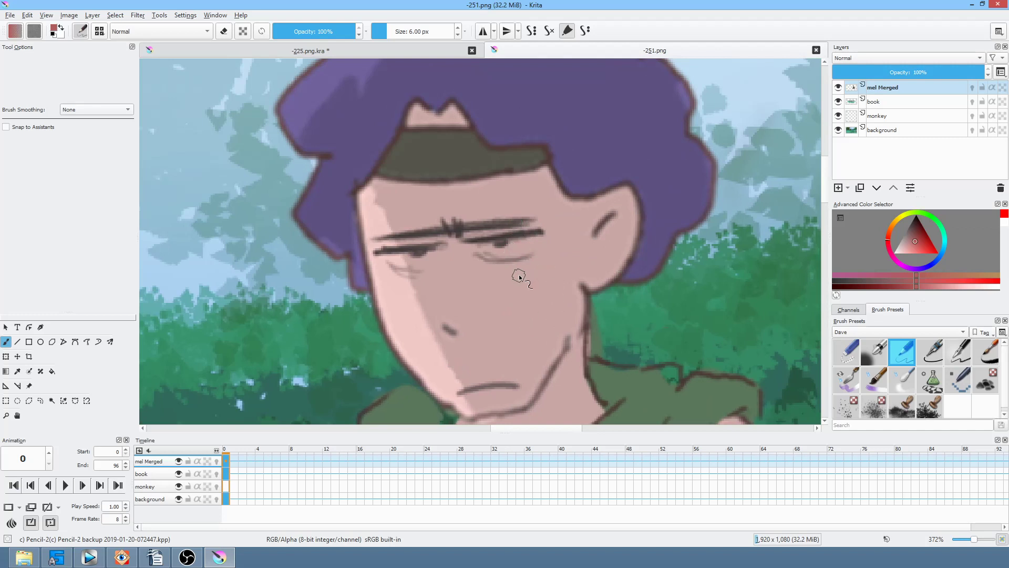
{"action": "key", "text": "p"}
{"action": "left_click", "coordinate": [74, 216]}
{"action": "left_click", "coordinate": [75, 204]}
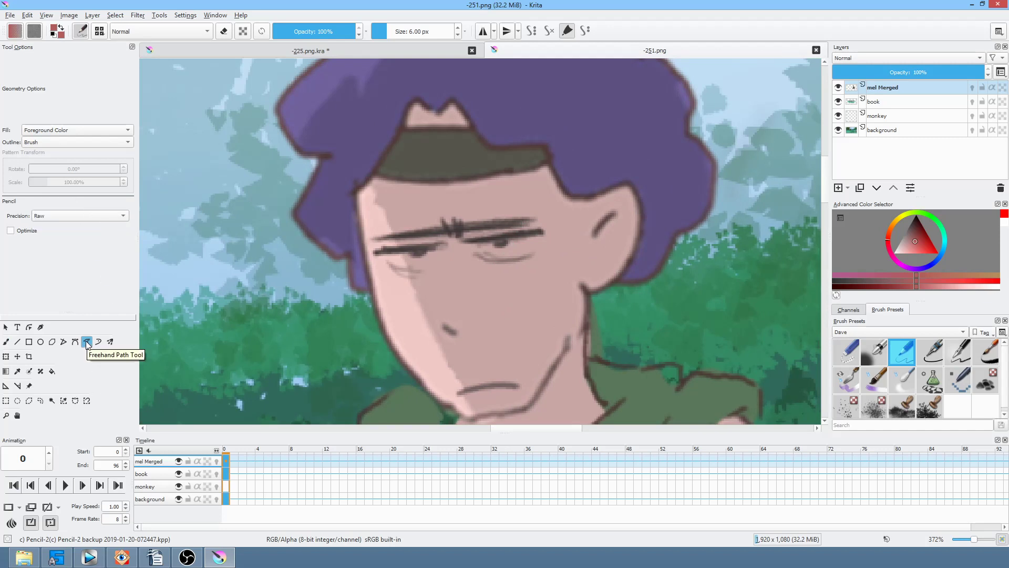
{"action": "left_click", "coordinate": [545, 243], "text": "ctrl"}
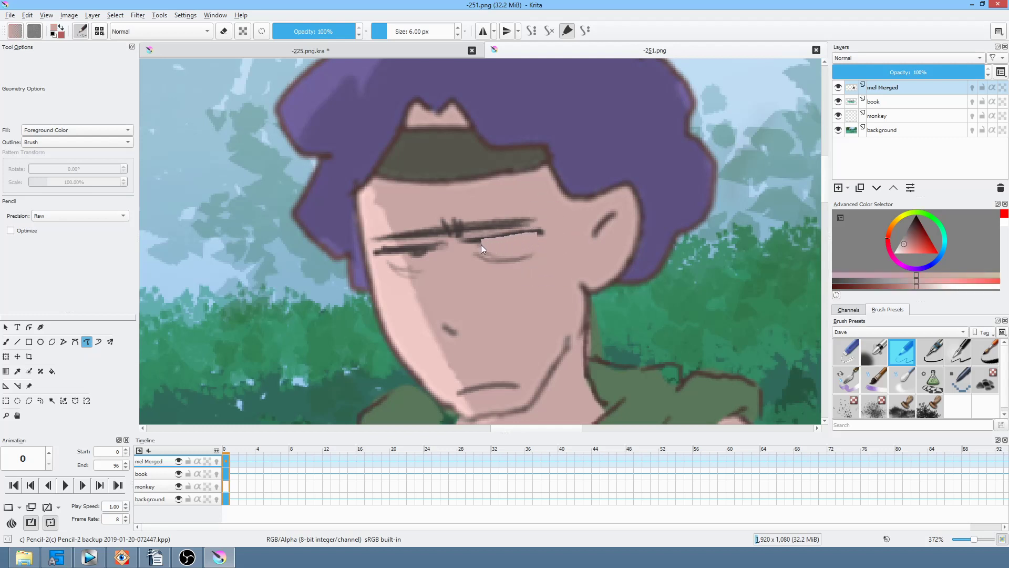
{"action": "left_click_drag", "start_coordinate": [550, 261], "coordinate": [557, 249]}
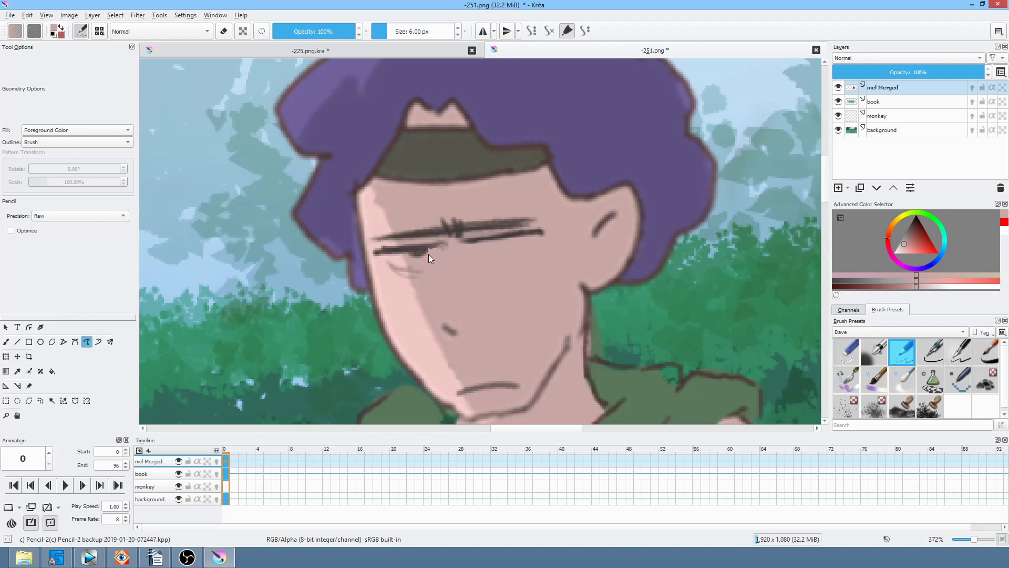
{"action": "left_click", "coordinate": [402, 288], "text": "ctrl"}
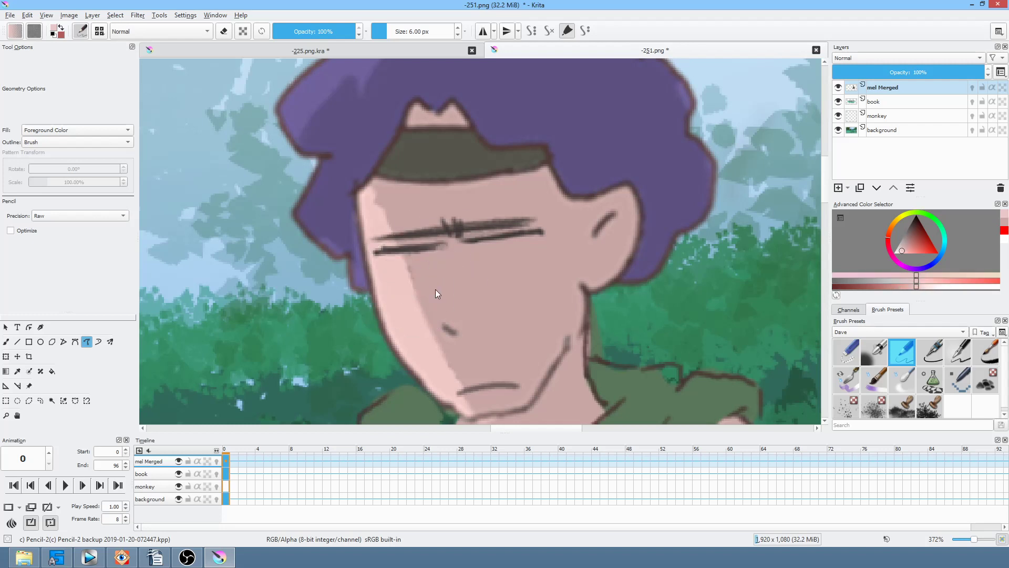
{"action": "left_click", "coordinate": [417, 265], "text": "ctrl"}
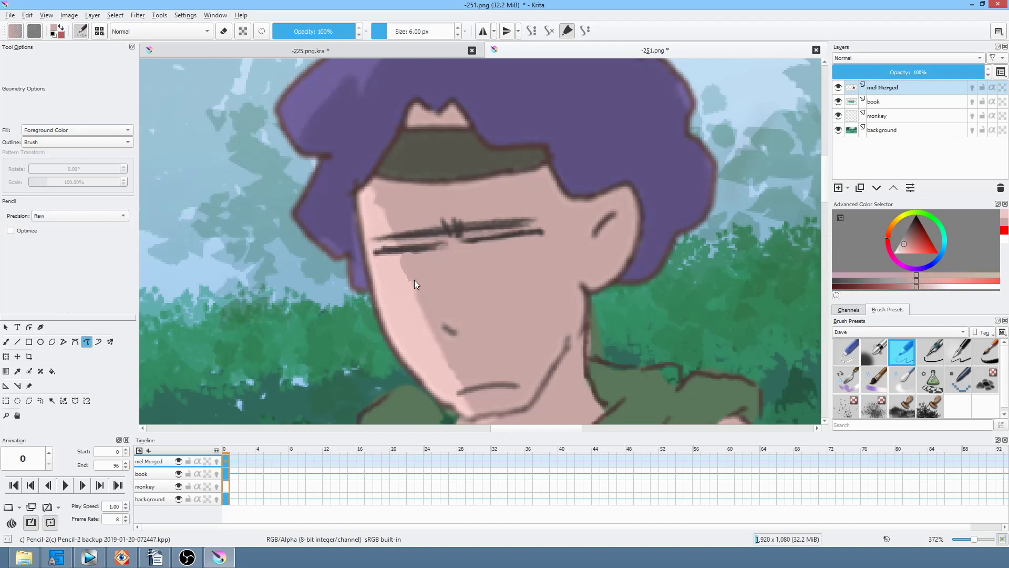
- Brush slanted hatching lines beneath both eyelids in the dark colour sampled from the eye line
{"action": "key", "text": "b"}
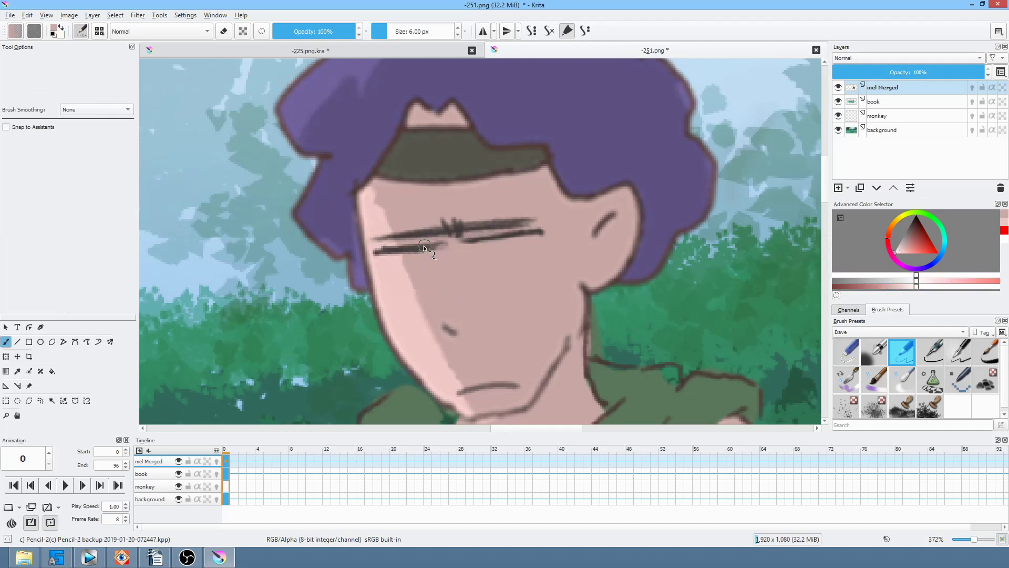
{"action": "left_click", "coordinate": [397, 247], "text": "ctrl"}
{"action": "left_click_drag", "start_coordinate": [396, 255], "coordinate": [400, 296]}
{"action": "mouse_move", "coordinate": [432, 250]}
{"action": "left_mouse_down"}
{"action": "mouse_move", "coordinate": [413, 291]}
{"action": "mouse_move", "coordinate": [421, 287]}
{"action": "left_mouse_up"}
{"action": "mouse_move", "coordinate": [480, 241]}
{"action": "left_mouse_down"}
{"action": "mouse_move", "coordinate": [472, 261]}
{"action": "mouse_move", "coordinate": [499, 274]}
{"action": "mouse_move", "coordinate": [494, 287]}
{"action": "left_mouse_up"}
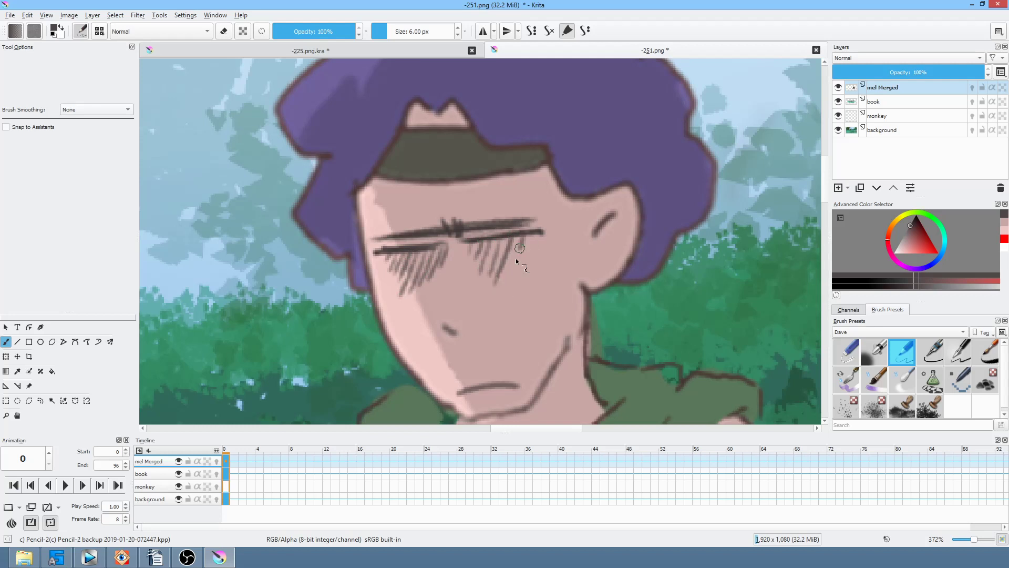
{"action": "mouse_move", "coordinate": [416, 266]}
{"action": "left_mouse_down"}
{"action": "mouse_move", "coordinate": [402, 290]}
{"action": "mouse_move", "coordinate": [391, 276]}
{"action": "left_mouse_up"}
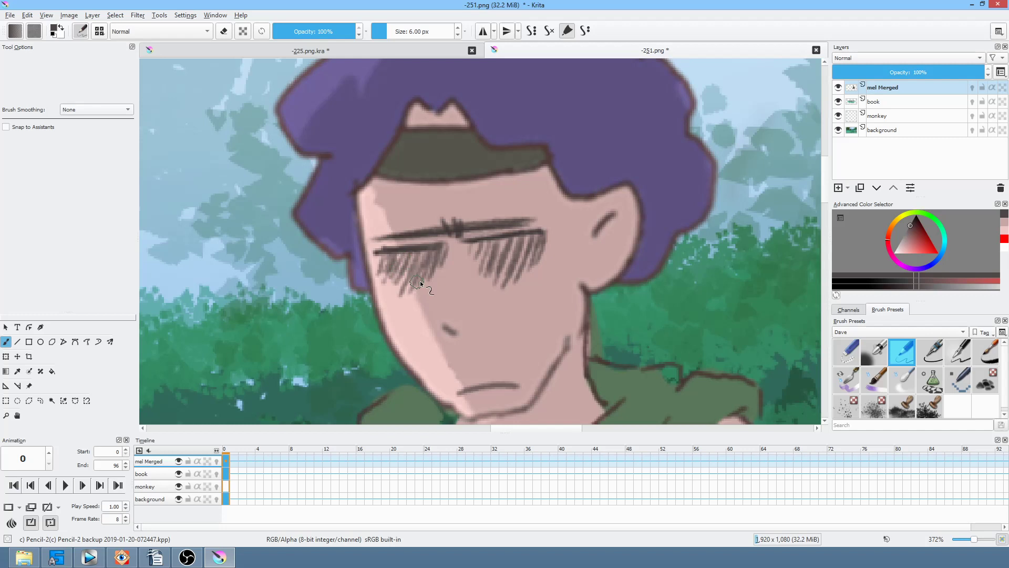
- Tidy the hatching under the eye on the lit side of the face with sampled skin colours and the dark line colour
{"action": "left_click", "coordinate": [389, 289], "text": "ctrl"}
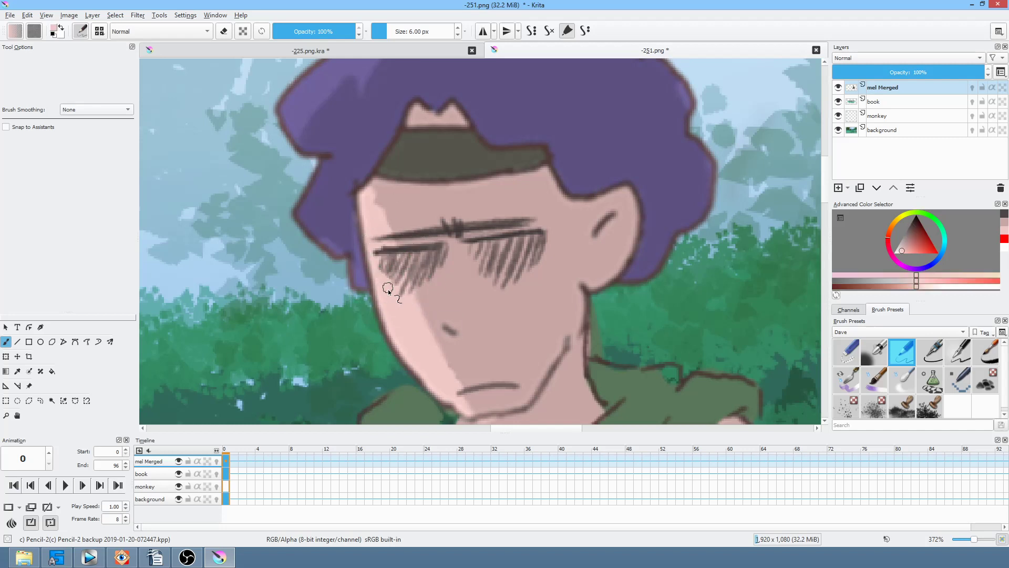
{"action": "left_click_drag", "start_coordinate": [395, 291], "coordinate": [402, 292]}
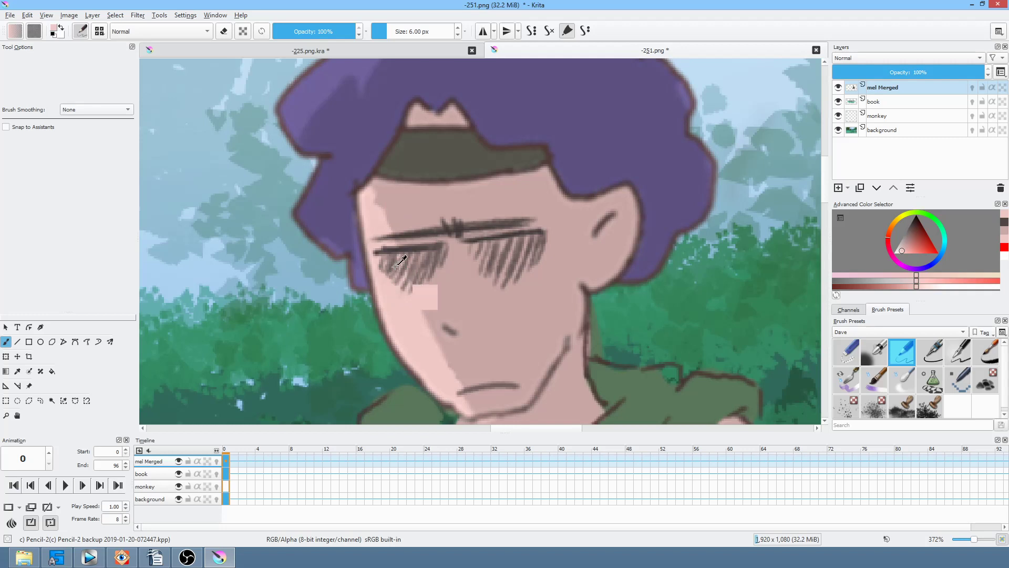
{"action": "left_click", "coordinate": [398, 267], "text": "ctrl"}
{"action": "left_click", "coordinate": [403, 247], "text": "ctrl"}
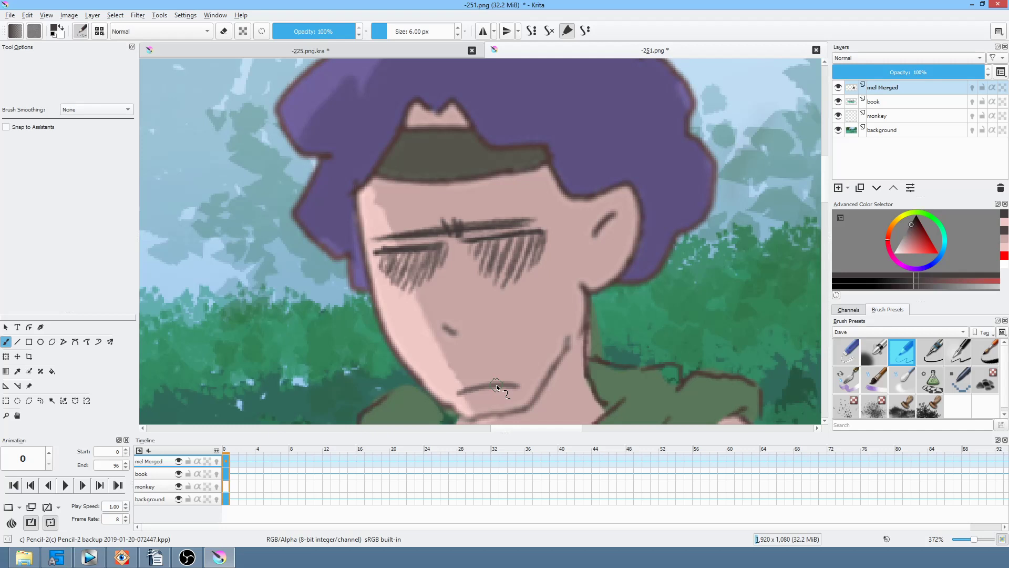
- Brush the dark outline along the shirt's shoulder edge and the upper arm on the lit side of the body
{"action": "left_click_drag", "start_coordinate": [618, 304], "coordinate": [610, 237]}
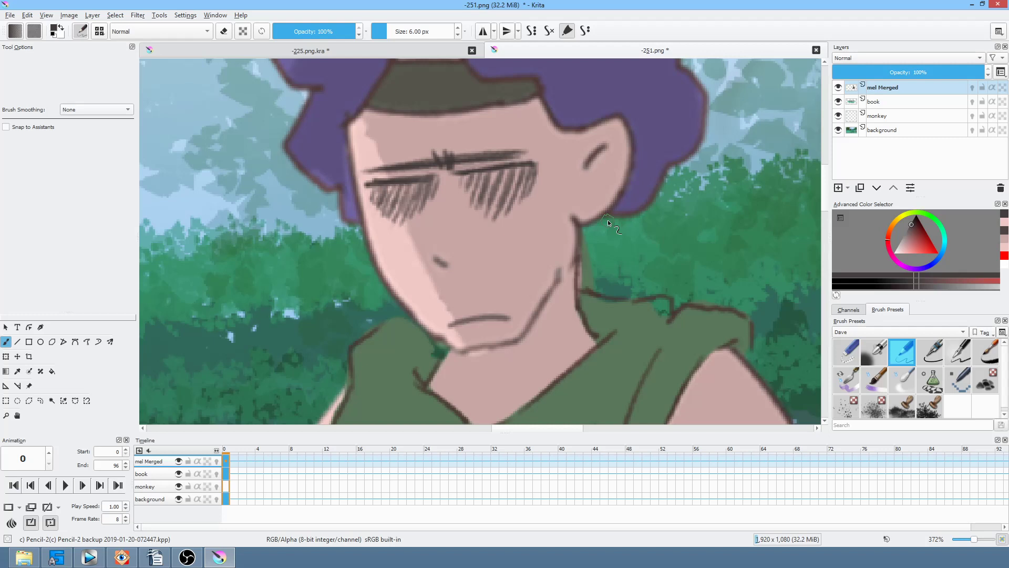
{"action": "left_click_drag", "start_coordinate": [551, 321], "coordinate": [596, 271]}
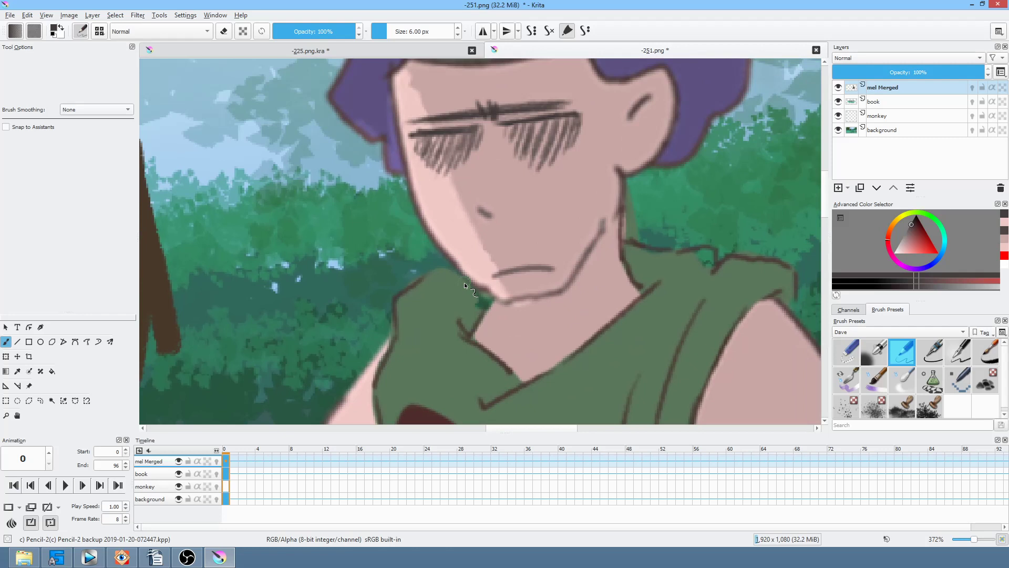
{"action": "left_click_drag", "start_coordinate": [637, 293], "coordinate": [730, 167]}
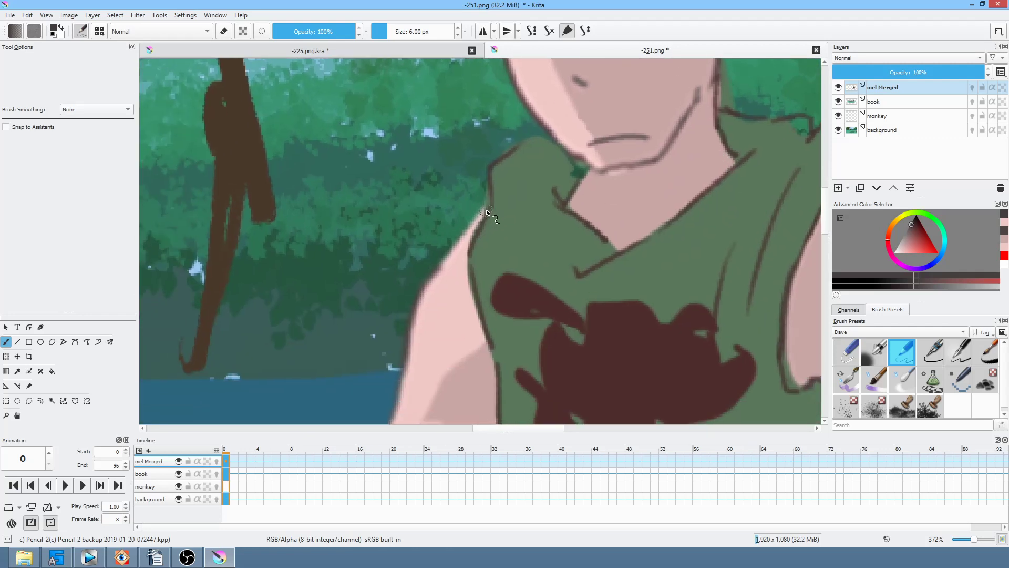
{"action": "left_click_drag", "start_coordinate": [480, 215], "coordinate": [460, 244]}
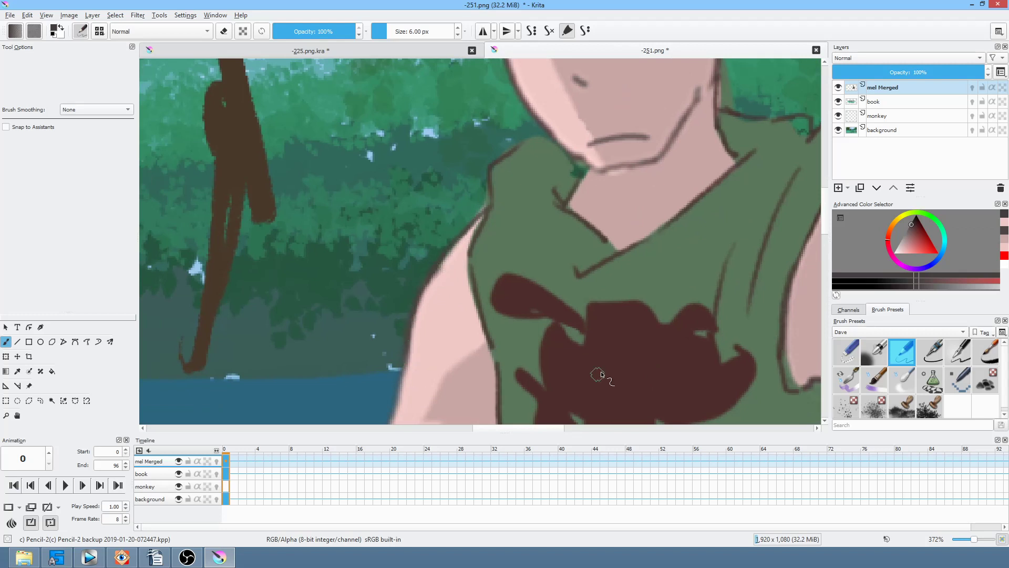
- Extend the dark outline down the lit arm past the elbow to the hand holding the quill
{"action": "scroll", "coordinate": [601, 372], "scroll_direction": "down", "scroll_amount": 2}
{"action": "scroll", "coordinate": [638, 275], "scroll_direction": "down", "scroll_amount": 4}
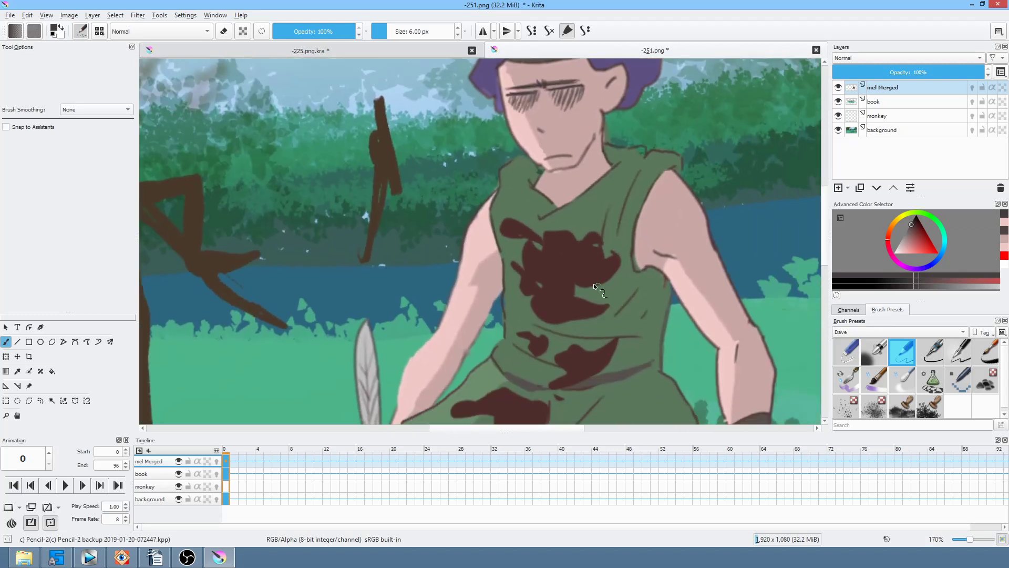
{"action": "scroll", "coordinate": [467, 309], "scroll_direction": "up", "scroll_amount": 3}
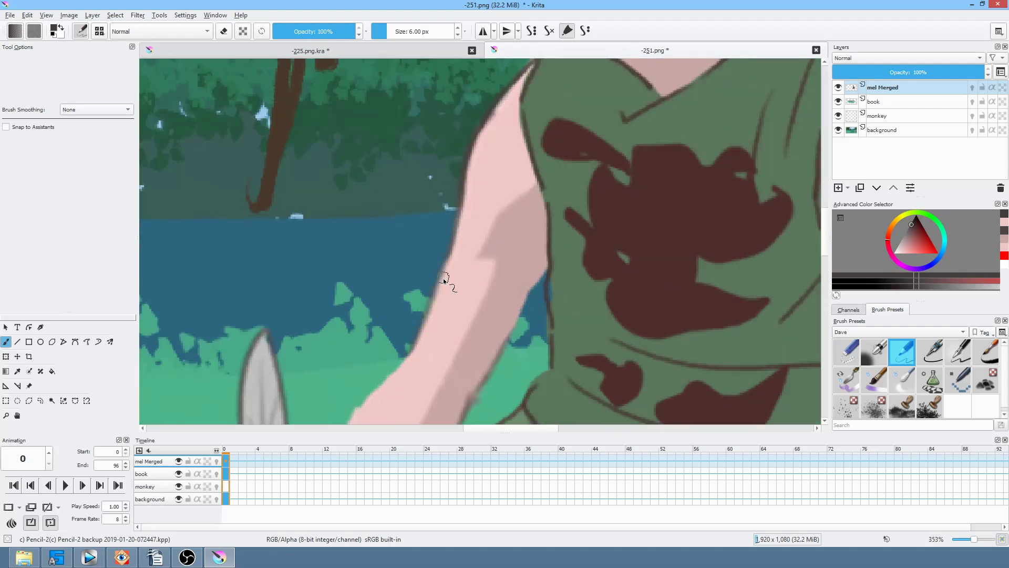
{"action": "mouse_move", "coordinate": [409, 352]}
{"action": "left_mouse_down"}
{"action": "mouse_move", "coordinate": [513, 289]}
{"action": "mouse_move", "coordinate": [547, 214]}
{"action": "left_mouse_up"}
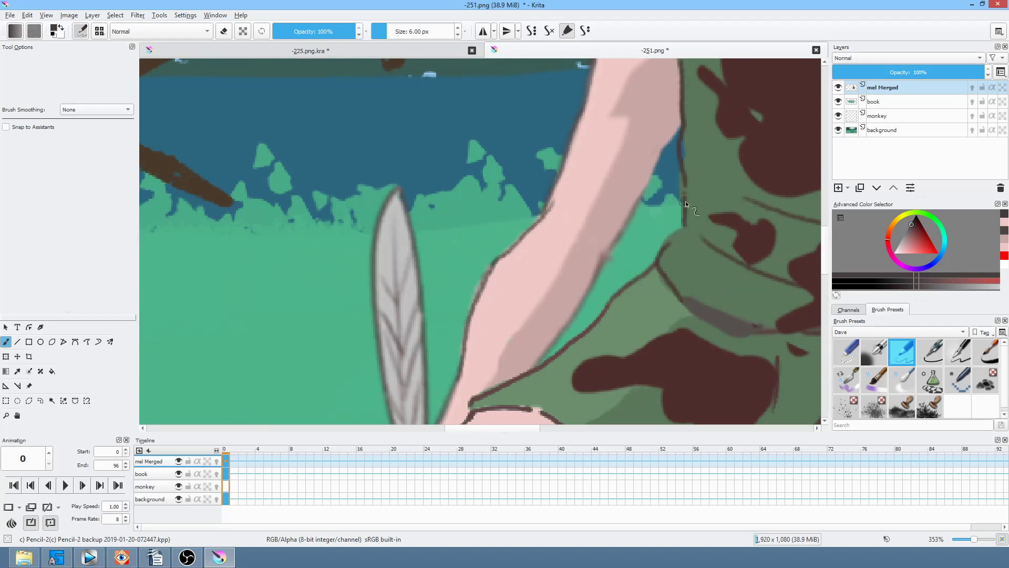
{"action": "scroll", "coordinate": [626, 275], "scroll_direction": "down", "scroll_amount": 6}
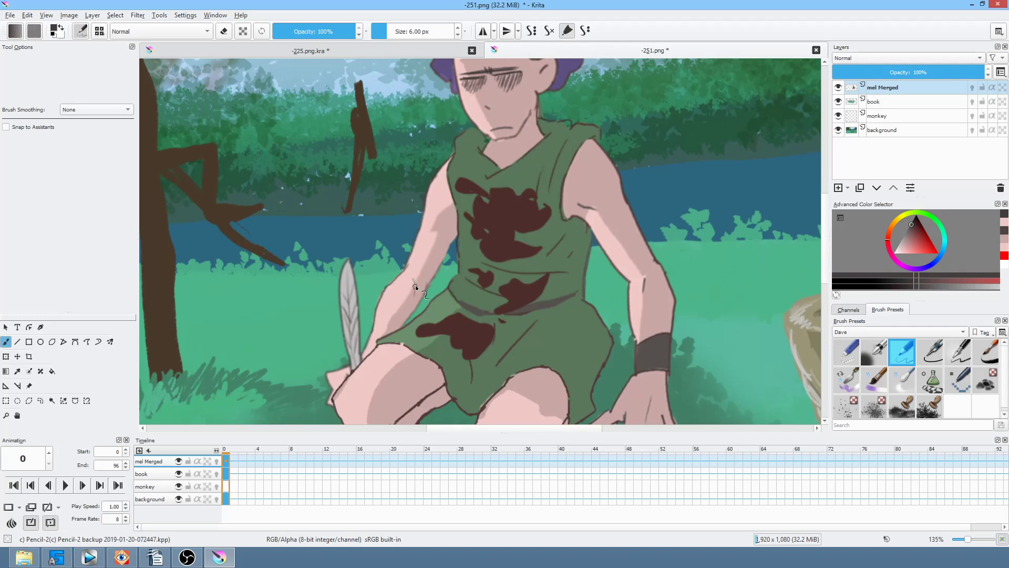
{"action": "left_click_drag", "start_coordinate": [663, 293], "coordinate": [595, 326]}
{"action": "scroll", "coordinate": [595, 327], "scroll_direction": "down", "scroll_amount": 2}
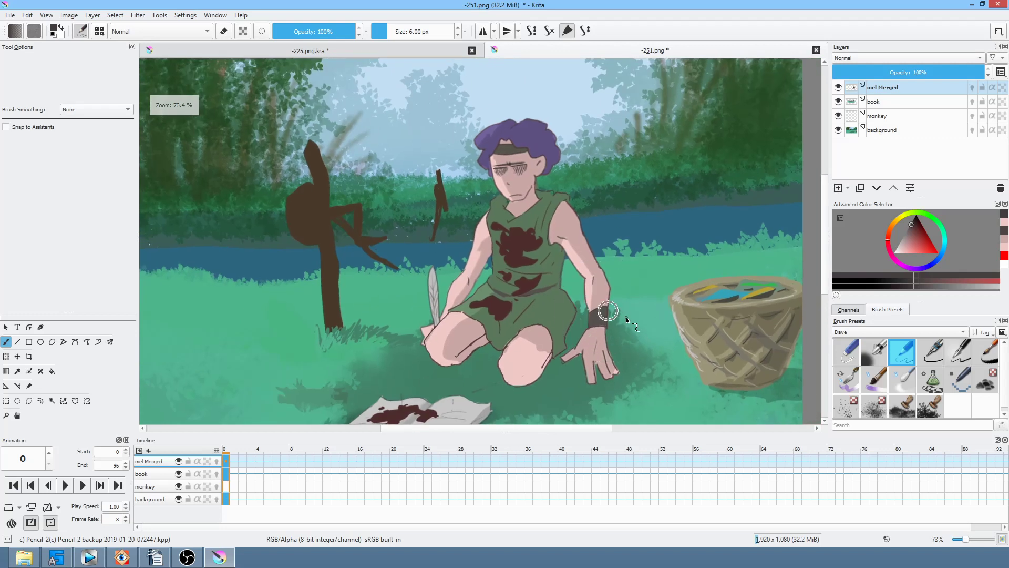
- Save -251.png as a PNG with the alpha channel stored, along with a Krita file copy
{"action": "left_click", "coordinate": [10, 18]}
{"action": "left_click", "coordinate": [25, 63]}
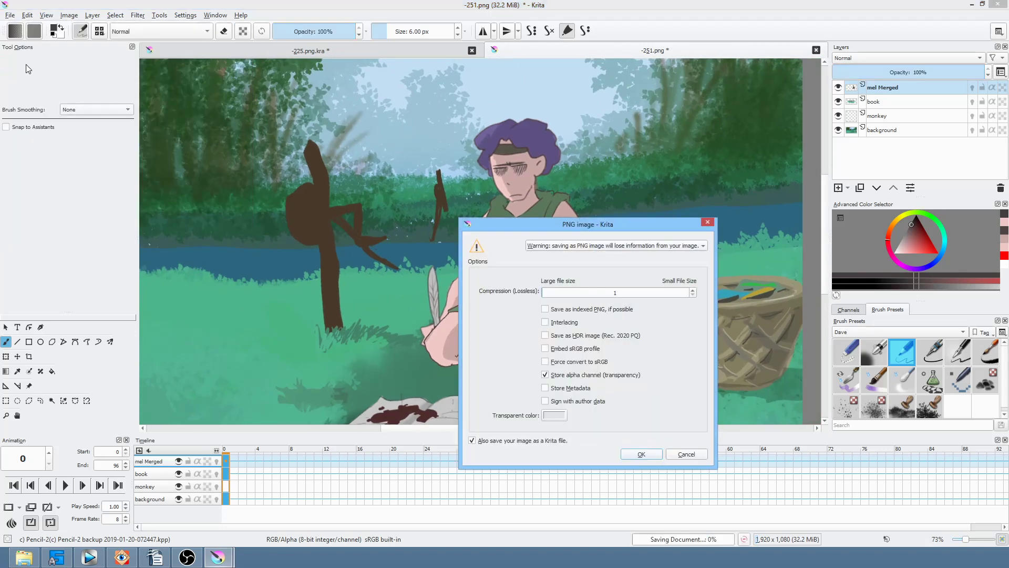
{"action": "left_click", "coordinate": [648, 452]}
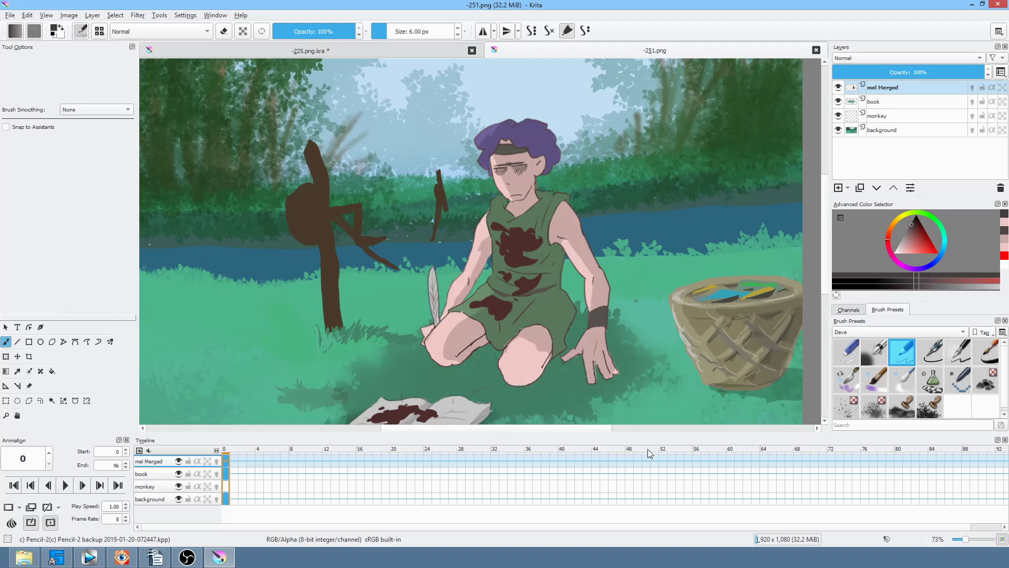
- Select frame 0 of the monkey layer in the timeline and save the PNG again with its Krita copy
{"action": "left_click_drag", "start_coordinate": [584, 256], "coordinate": [607, 245]}
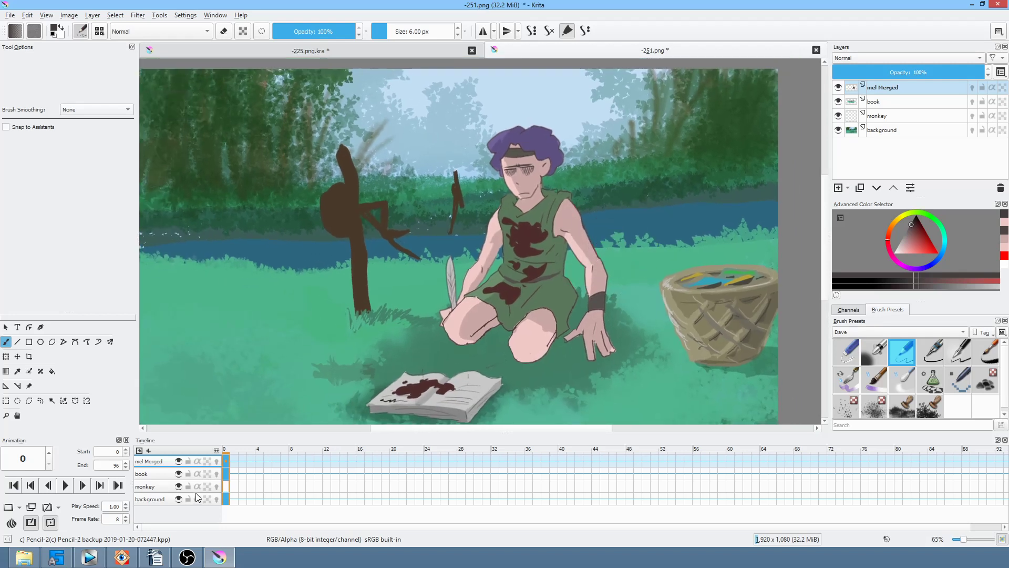
{"action": "left_click", "coordinate": [230, 486]}
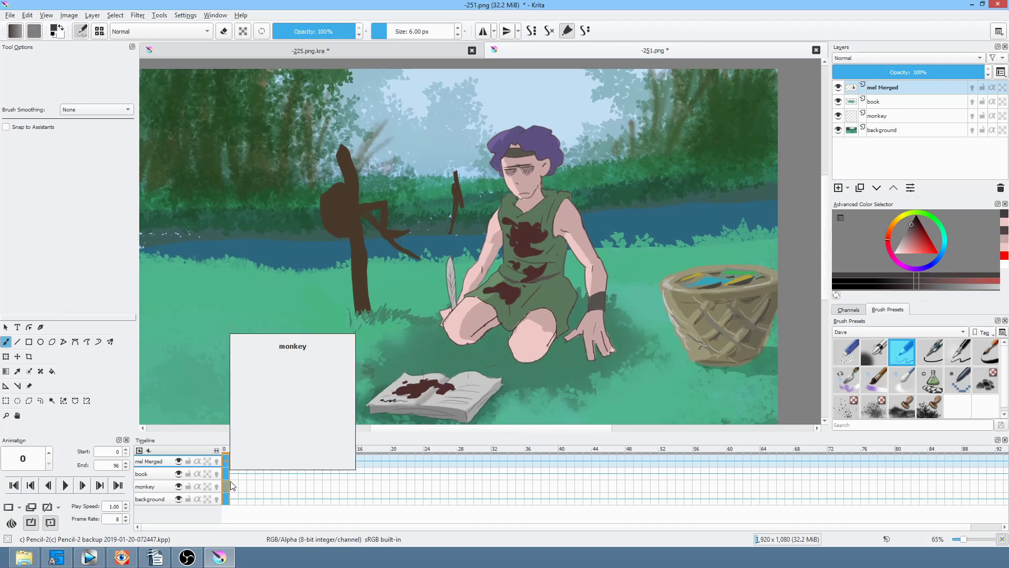
{"action": "left_click", "coordinate": [10, 15]}
{"action": "left_click", "coordinate": [23, 63]}
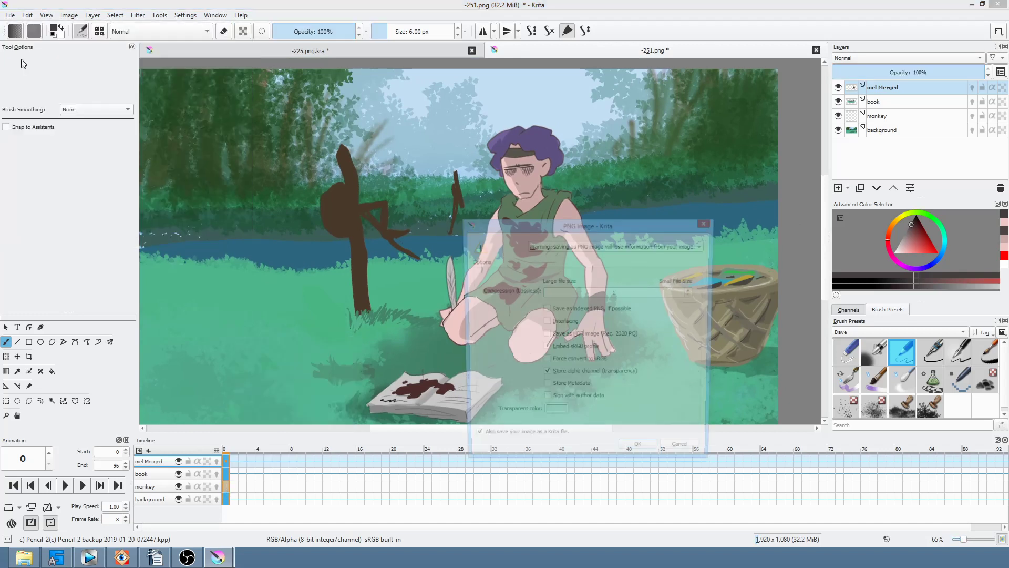
{"action": "left_click", "coordinate": [640, 455]}
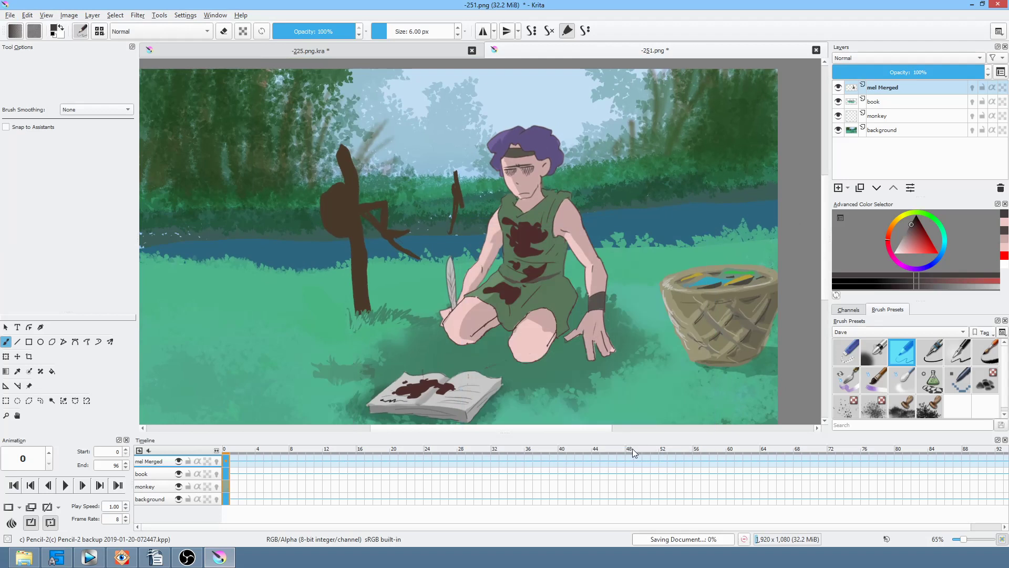
{"action": "left_click_drag", "start_coordinate": [297, 414], "coordinate": [353, 376]}
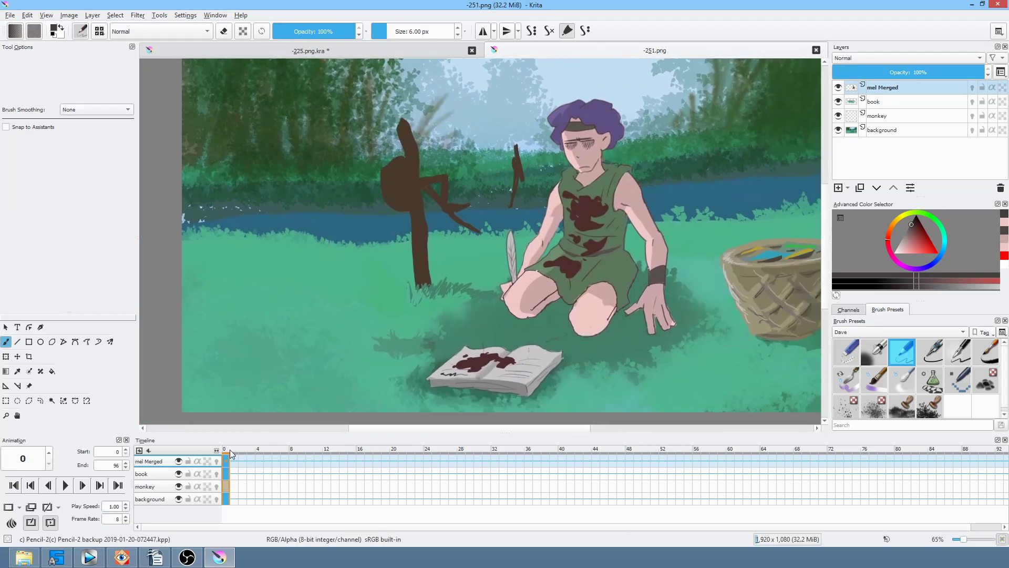
- Go to frame 10 of the mel Merged layer and choose a medium brown for the Freehand Path Tool
{"action": "key", "text": "space"}
{"action": "key", "text": "space"}
{"action": "left_click", "coordinate": [318, 459]}
{"action": "left_click", "coordinate": [310, 461]}
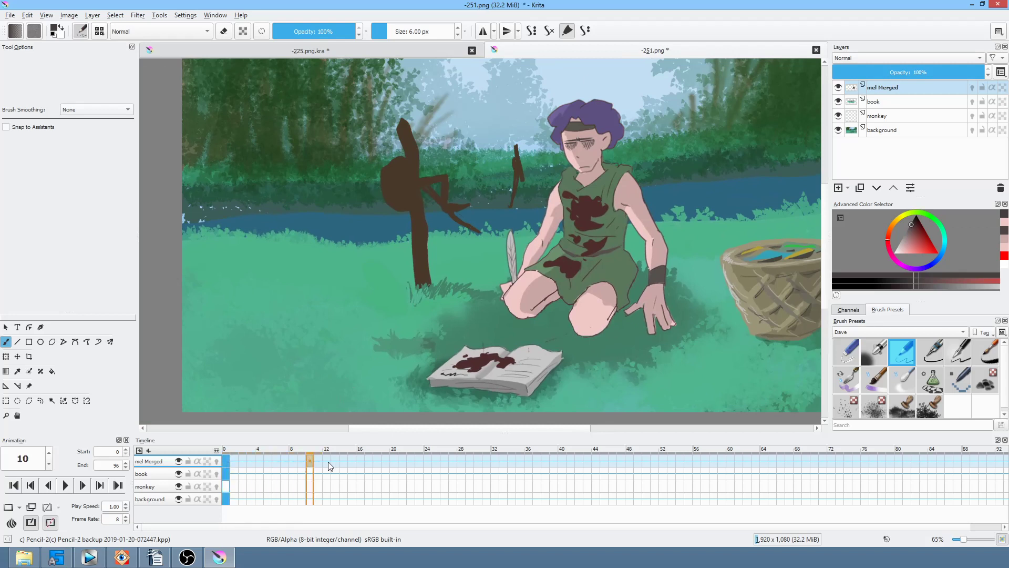
{"action": "left_click", "coordinate": [913, 231]}
{"action": "left_click", "coordinate": [895, 225]}
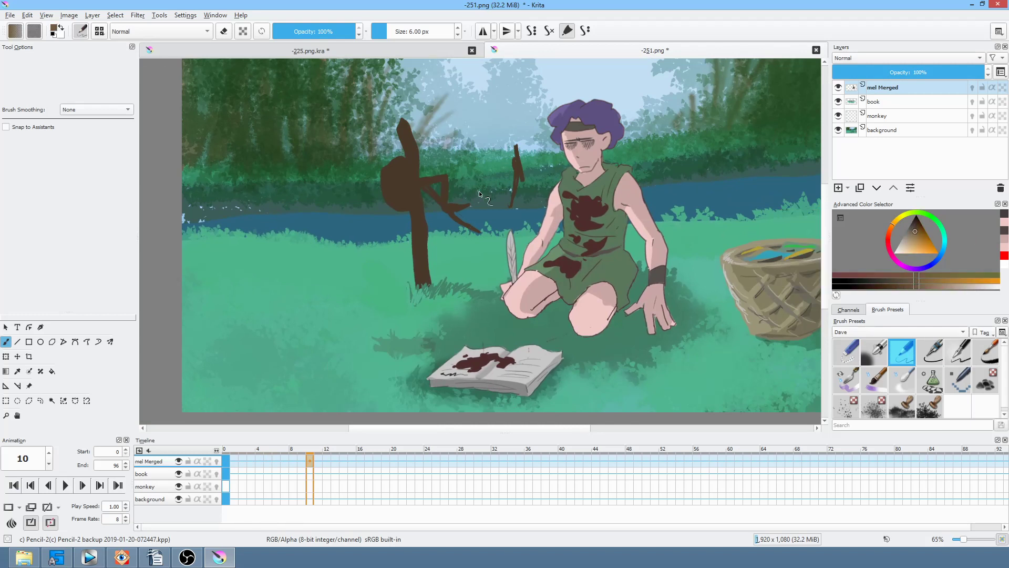
{"action": "key", "text": "p"}
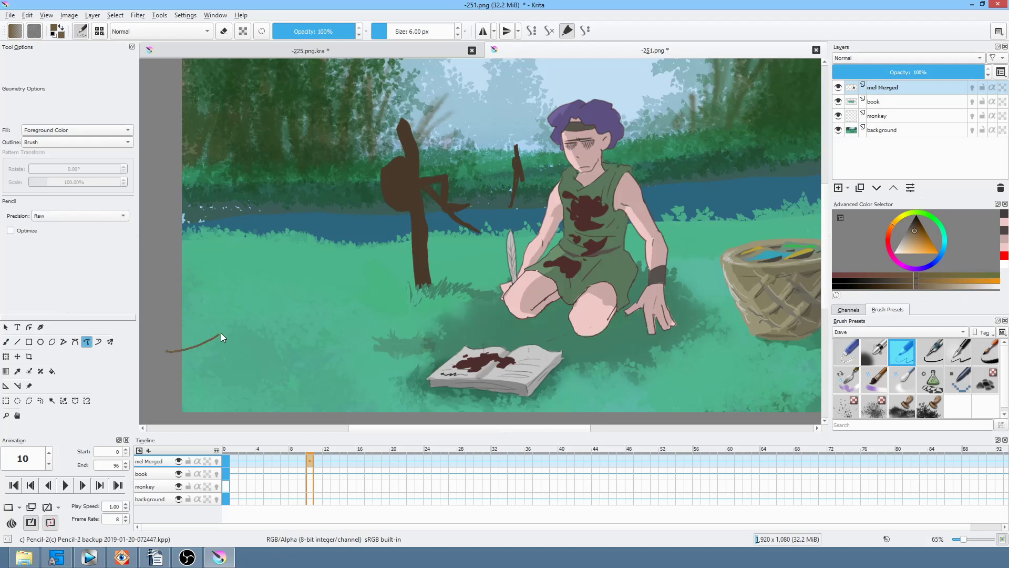
{"action": "left_click_drag", "start_coordinate": [159, 380], "coordinate": [159, 380]}
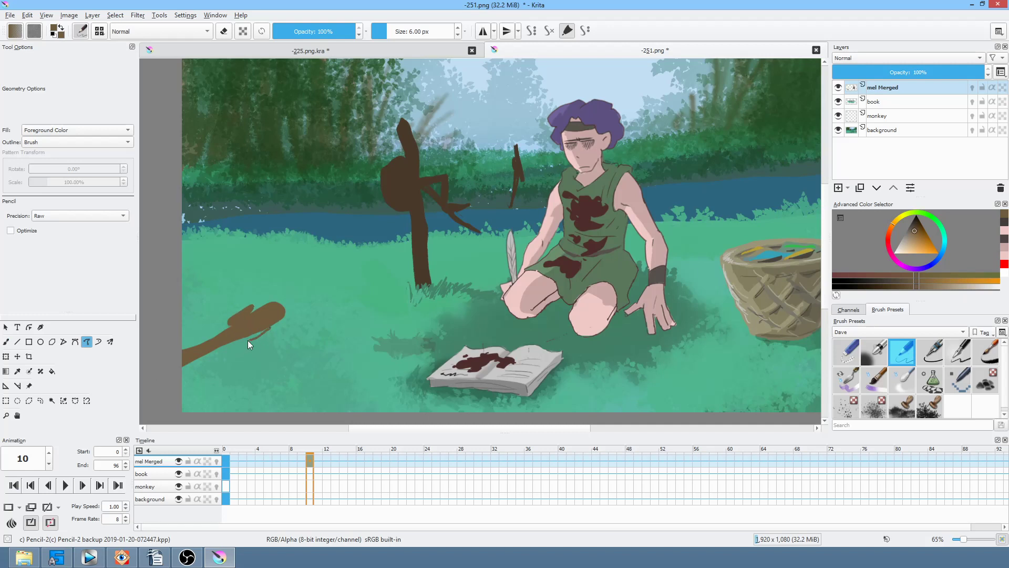
{"action": "left_click", "coordinate": [318, 462]}
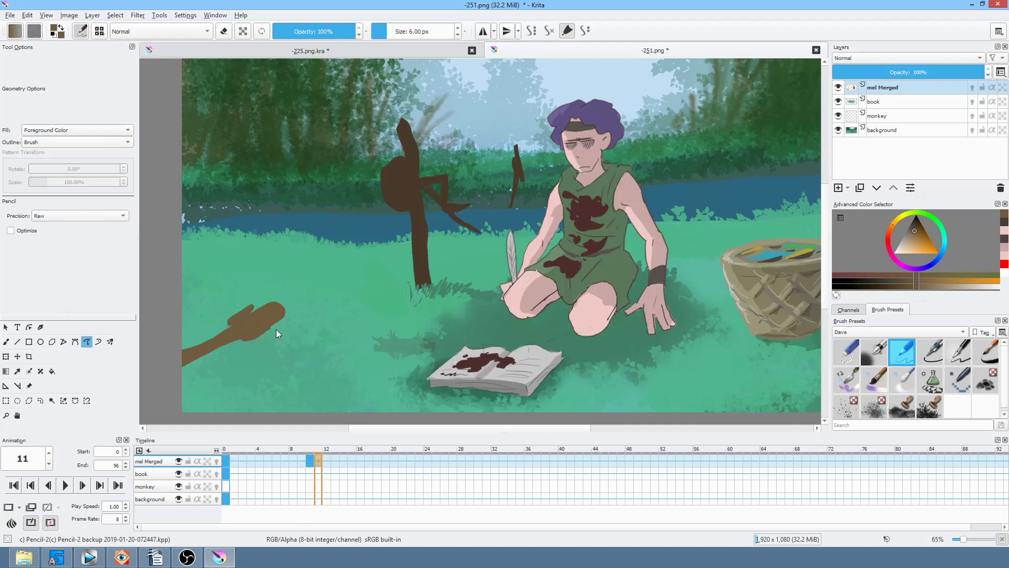
{"action": "key", "text": "Delete"}
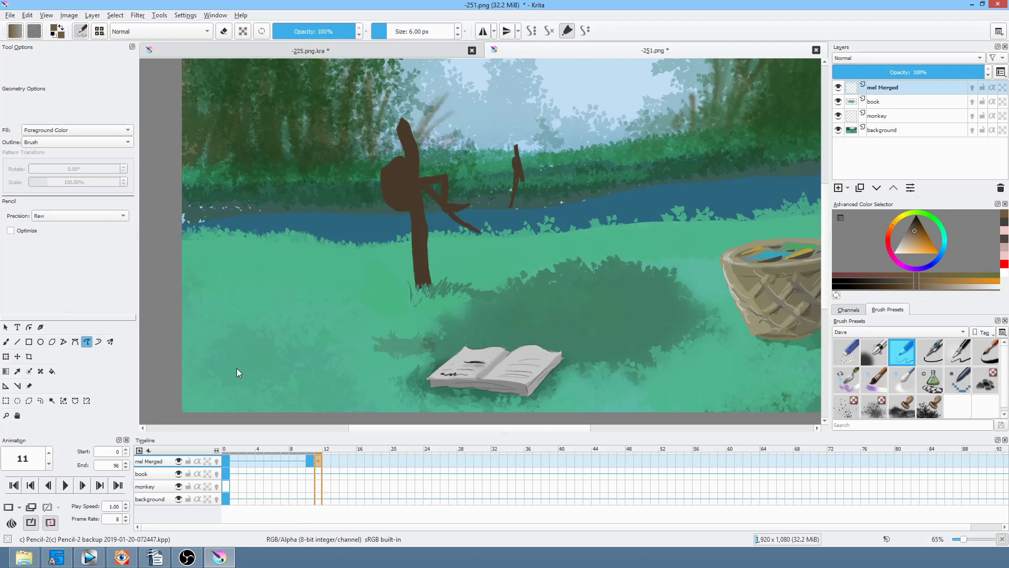
{"action": "key", "text": "ctrl+z"}
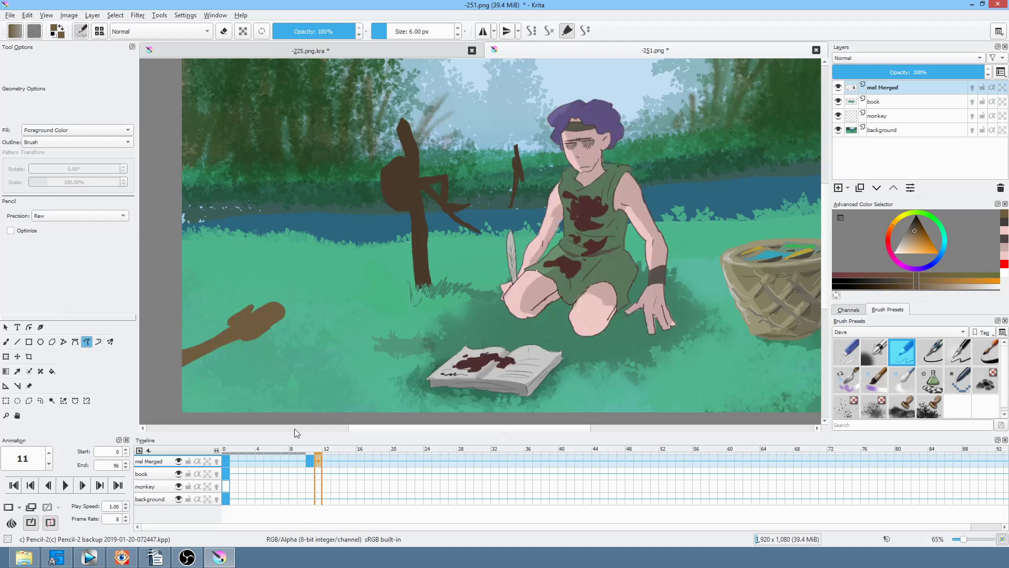
{"action": "left_click", "coordinate": [311, 462]}
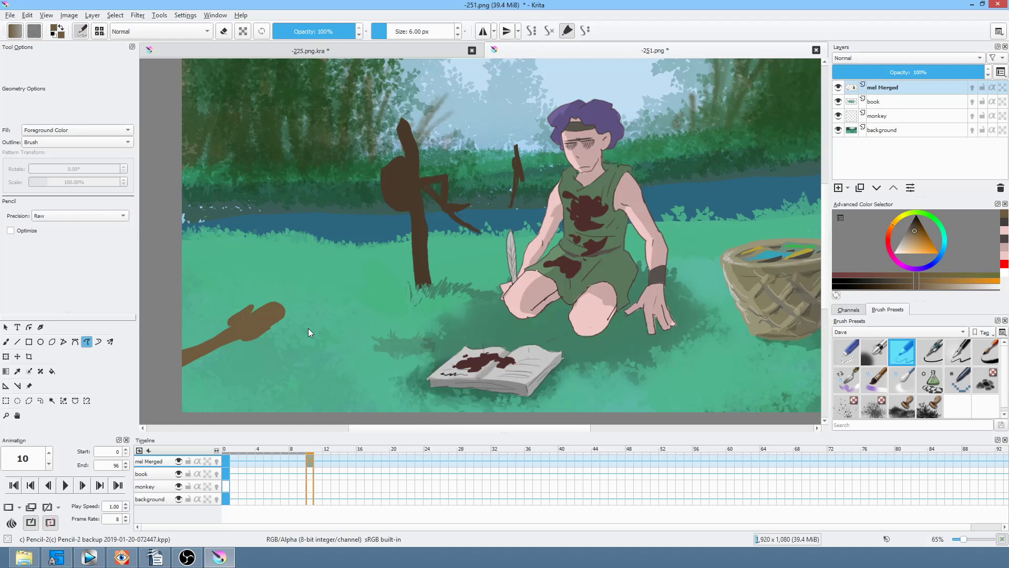
{"action": "key", "text": "ctrl+z"}
{"action": "key", "text": "ctrl+z"}
{"action": "key", "text": "ctrl+z"}
{"action": "left_click", "coordinate": [317, 461]}
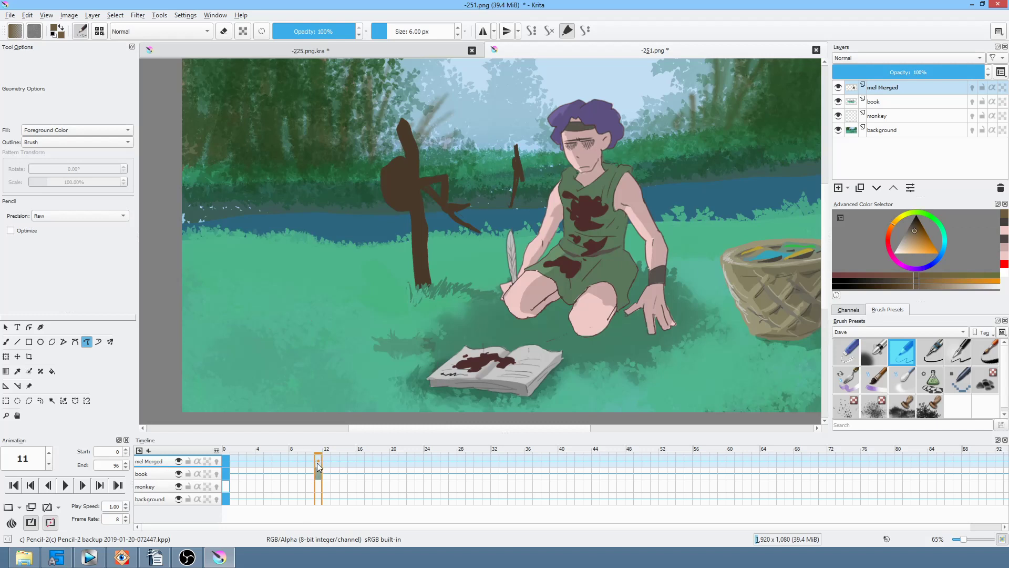
- Select frame 9 of the monkey layer in the timeline and save the PNG and Krita copy once more
{"action": "left_click", "coordinate": [228, 487]}
{"action": "left_click", "coordinate": [303, 486]}
{"action": "key", "text": "ctrl+s"}
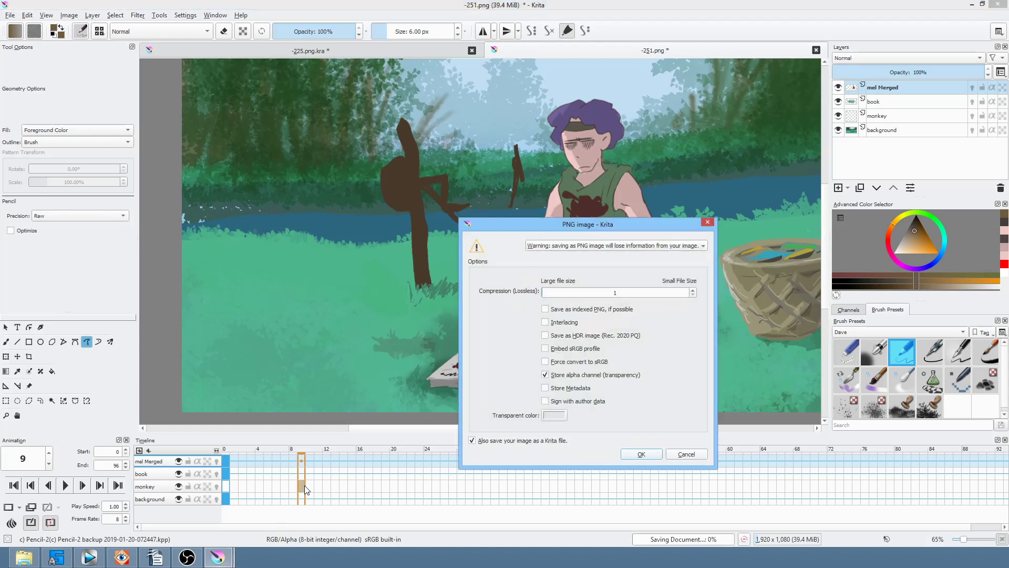
{"action": "left_click", "coordinate": [648, 453]}
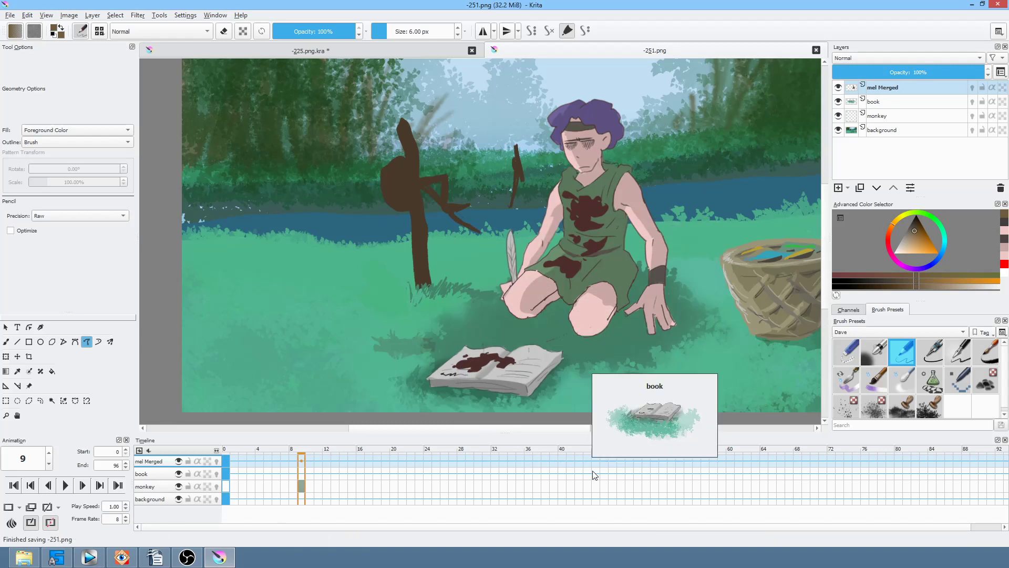
- Activate the monkey layer at frame 9 and draw a filled brown elongated monkey head with an ear entering from the canvas's lower left edge
{"action": "left_click", "coordinate": [928, 94]}
{"action": "mouse_move", "coordinate": [928, 94]}
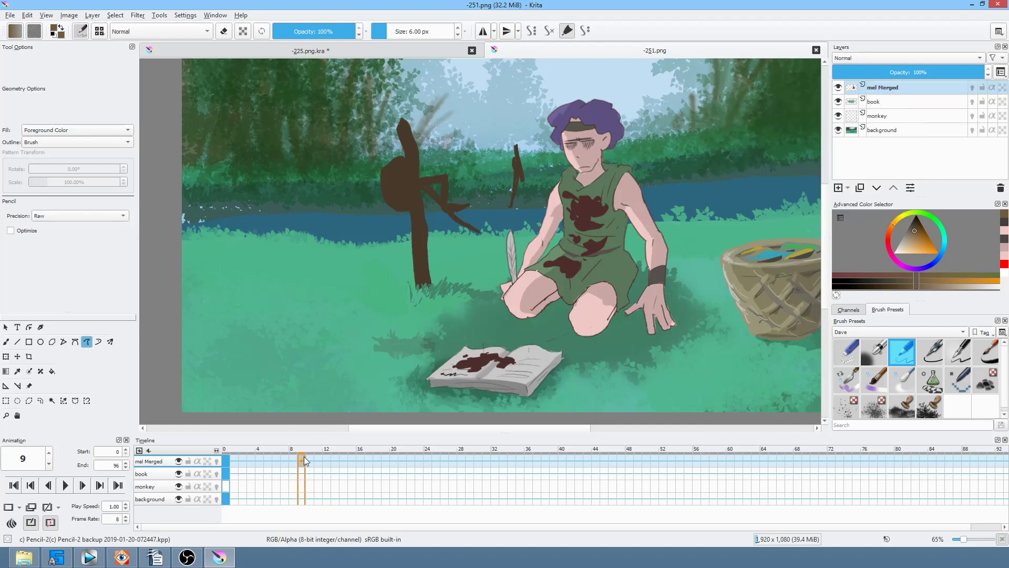
{"action": "left_click", "coordinate": [303, 484]}
{"action": "left_click", "coordinate": [152, 489]}
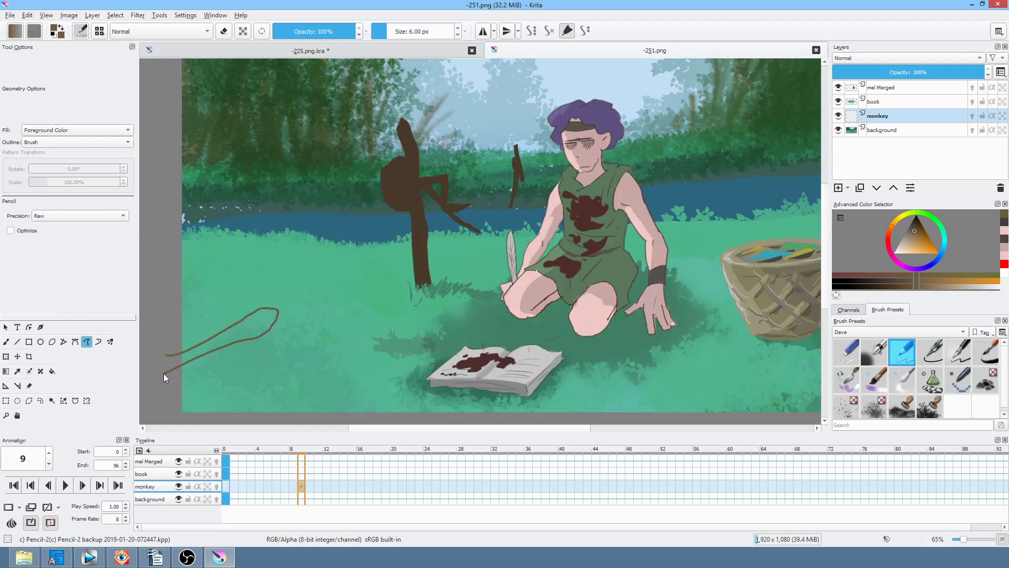
{"action": "left_click_drag", "start_coordinate": [164, 376], "coordinate": [164, 376]}
{"action": "left_click_drag", "start_coordinate": [241, 312], "coordinate": [260, 326]}
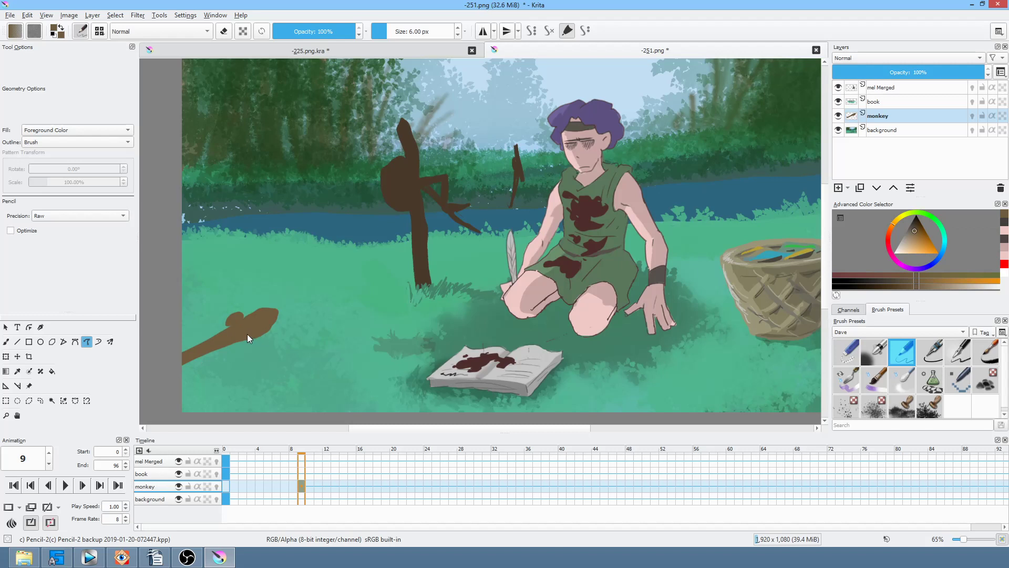
- At frame 10 of the monkey layer, turn on onion skins and draw the monkey's raised brown head, muzzle and neck
{"action": "left_click", "coordinate": [310, 485]}
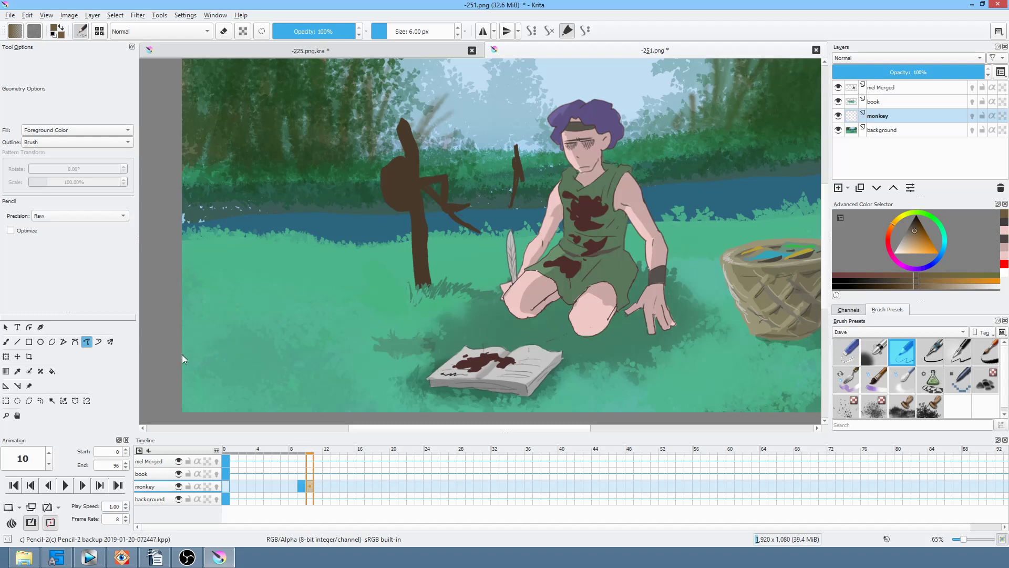
{"action": "left_click", "coordinate": [217, 486]}
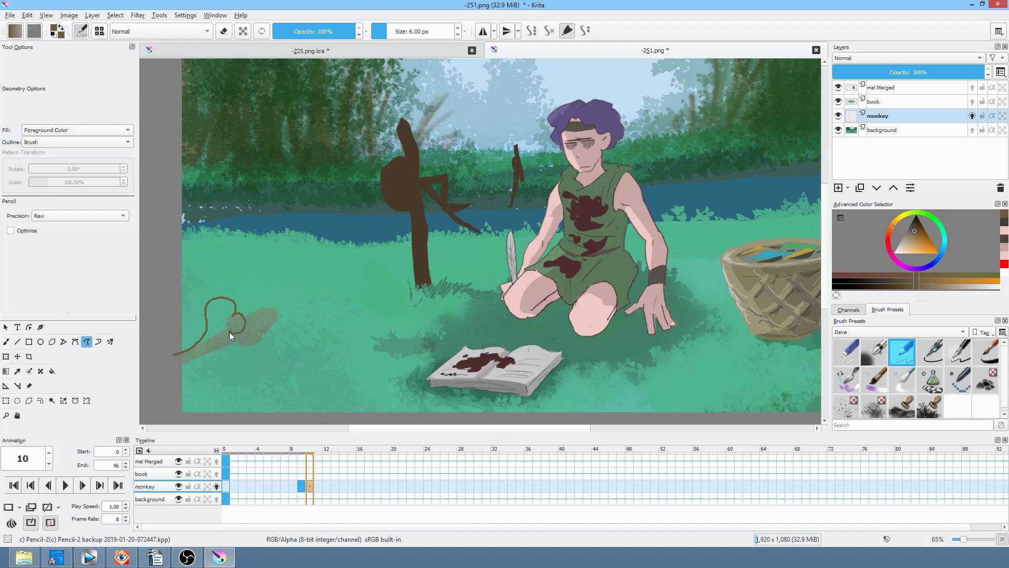
{"action": "left_click_drag", "start_coordinate": [181, 376], "coordinate": [153, 402]}
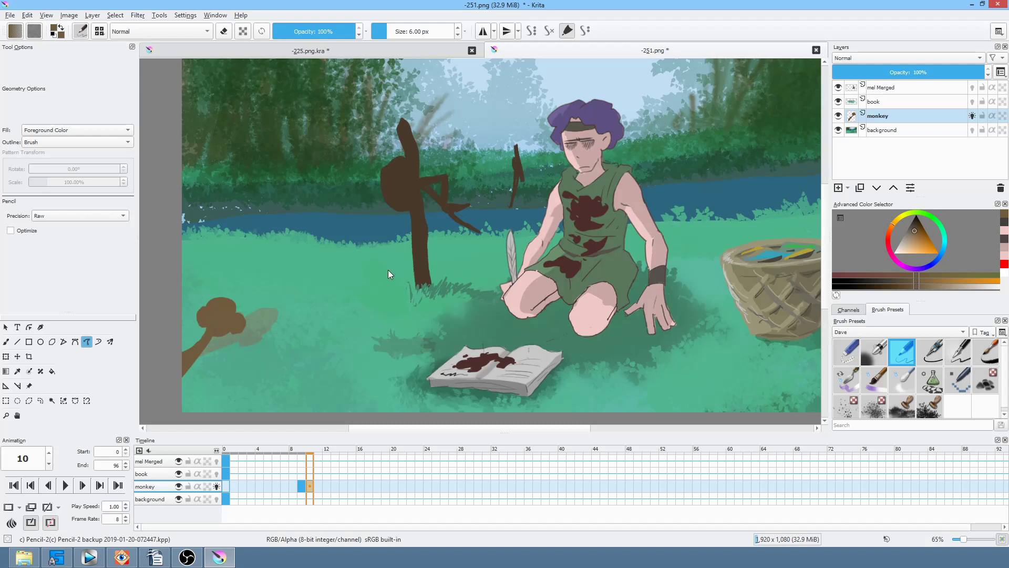
- Turn on Preserve Alpha and paint a lighter tan patch over the monkey's muzzle at frame 10
{"action": "left_click", "coordinate": [244, 32]}
{"action": "left_click", "coordinate": [243, 32]}
{"action": "left_click", "coordinate": [912, 240]}
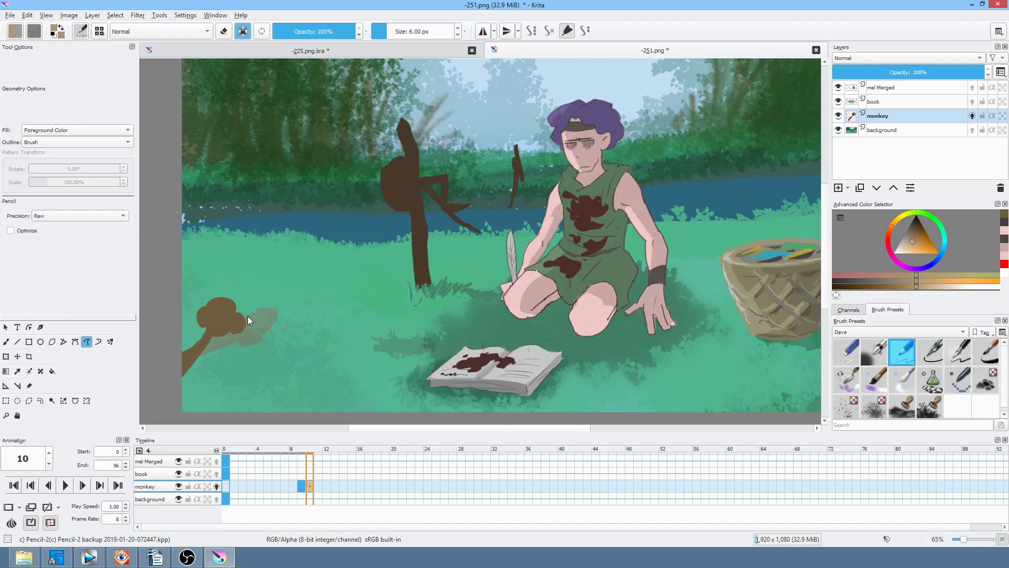
{"action": "left_click_drag", "start_coordinate": [235, 313], "coordinate": [247, 324]}
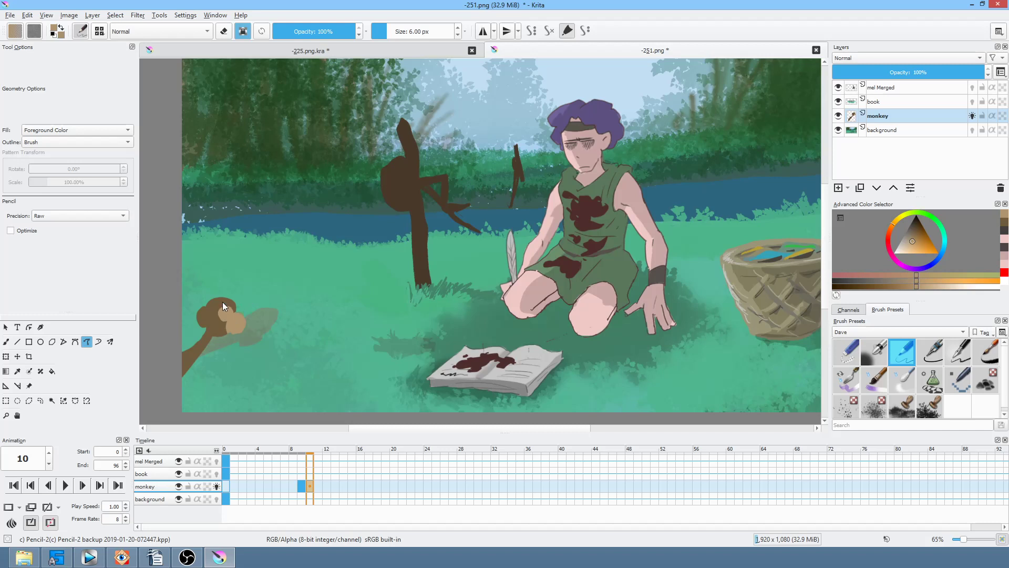
- Paint a dark brown eye, nose and mouth on the monkey's face at frame 10
{"action": "left_click", "coordinate": [914, 224]}
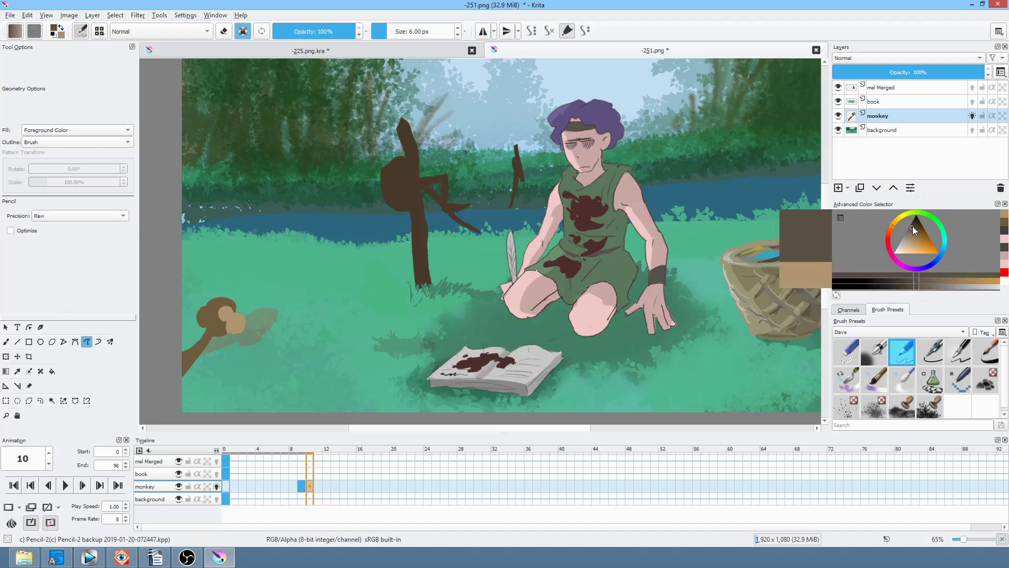
{"action": "key", "text": "b"}
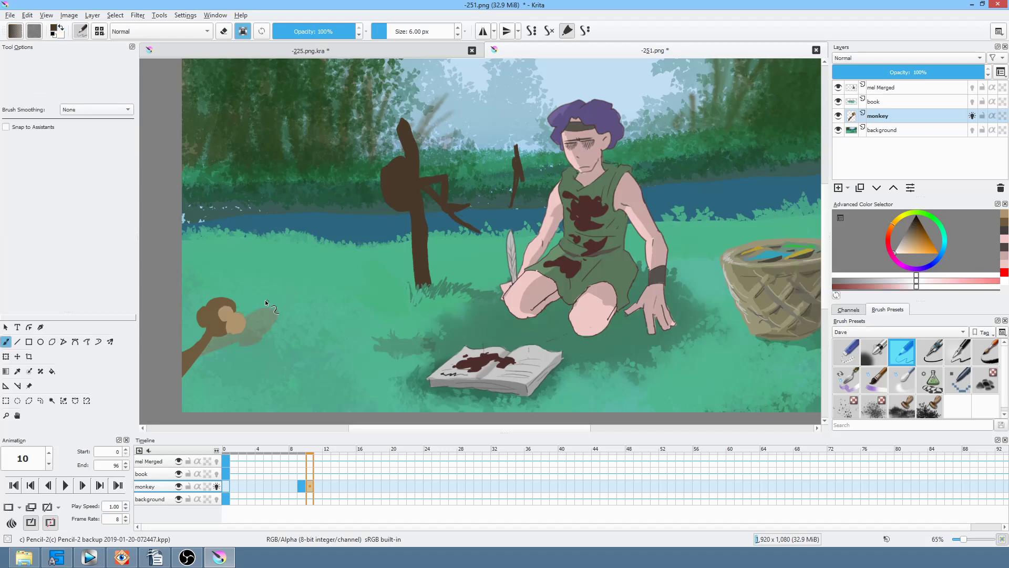
{"action": "left_click_drag", "start_coordinate": [230, 312], "coordinate": [229, 314]}
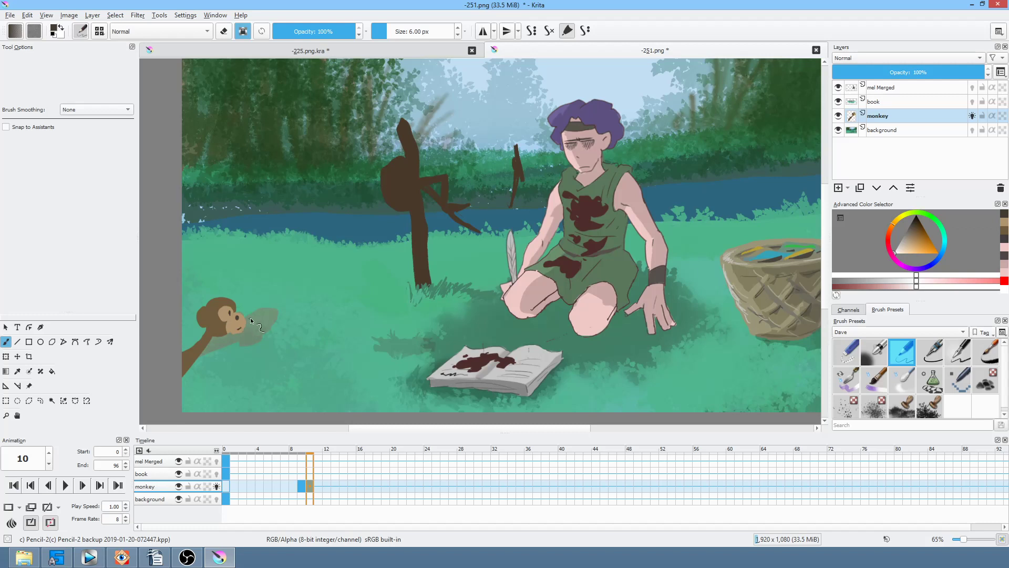
- Copy the monkey layer's frame 10 keyframe to frames 13 and 14
{"action": "left_click", "coordinate": [336, 488]}
{"action": "left_click", "coordinate": [311, 488]}
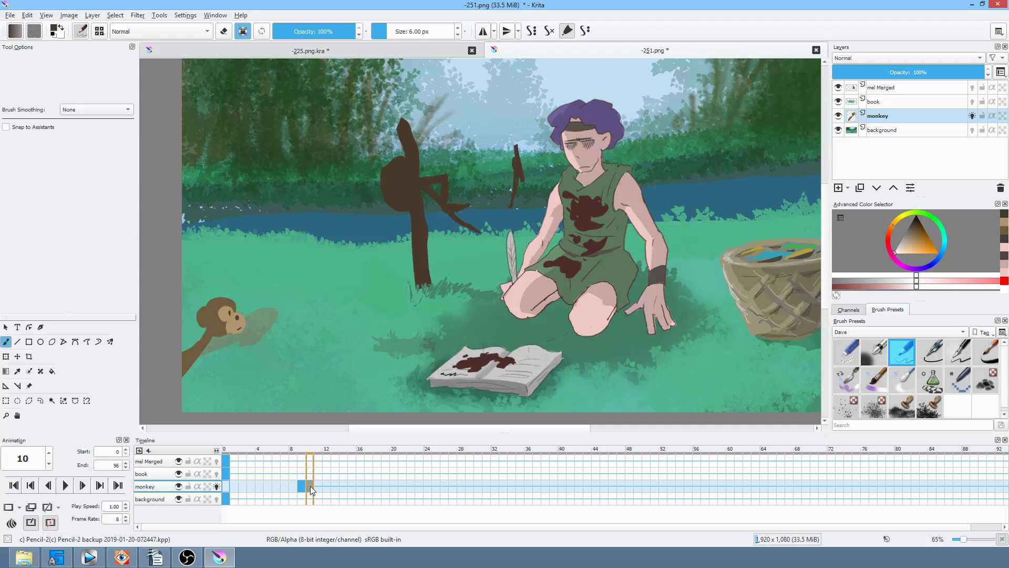
{"action": "left_click_drag", "start_coordinate": [339, 497], "coordinate": [342, 487]}
{"action": "left_click", "coordinate": [335, 488]}
- At frame 13, cover the monkey's eye with the sampled tan and draw a squinting closed eye in the sampled dark brown
{"action": "left_click_drag", "start_coordinate": [203, 351], "coordinate": [205, 232]}
{"action": "left_click_drag", "start_coordinate": [316, 234], "coordinate": [332, 371]}
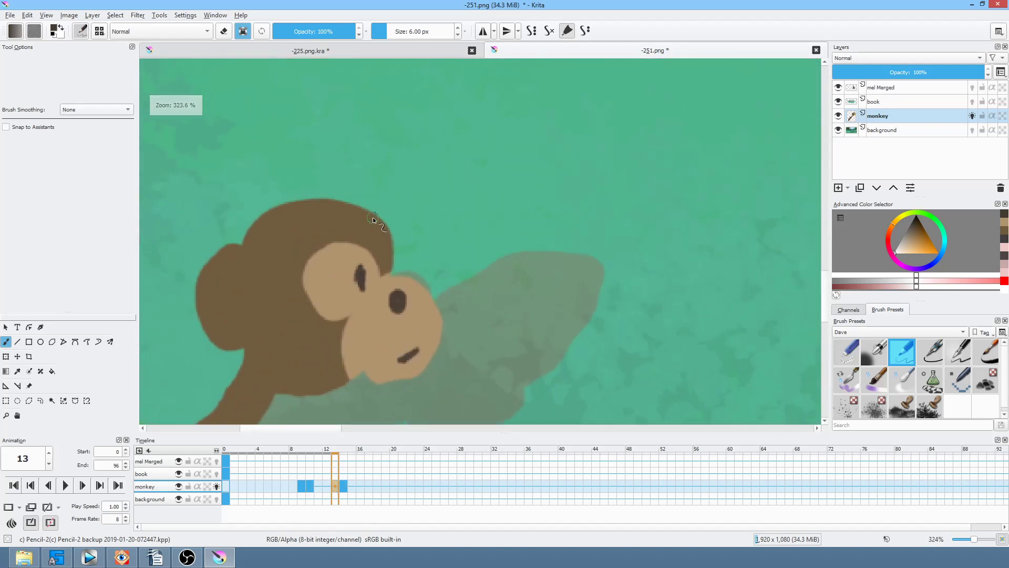
{"action": "key", "text": "p"}
{"action": "left_click", "coordinate": [370, 294], "text": "ctrl"}
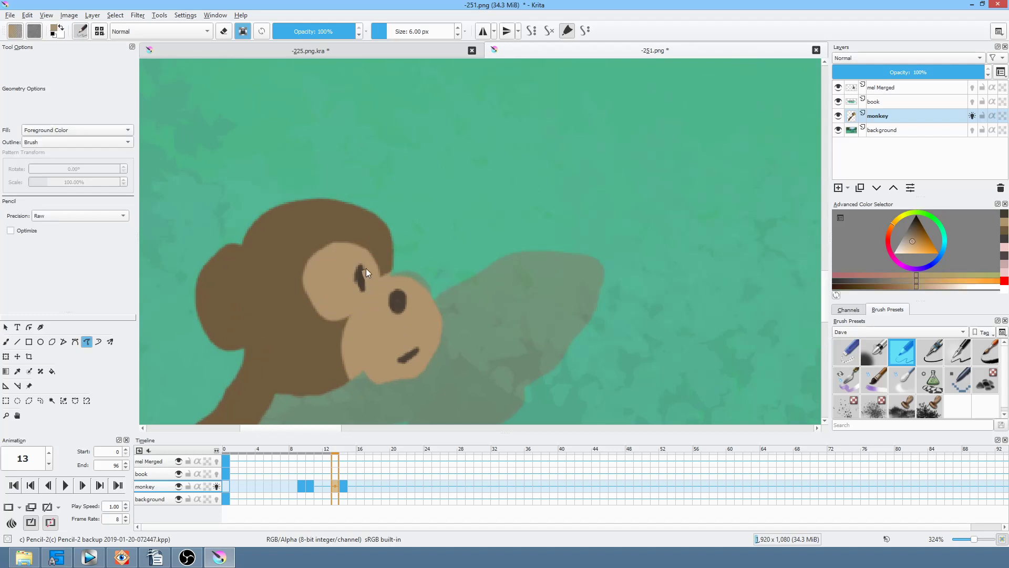
{"action": "left_click_drag", "start_coordinate": [367, 272], "coordinate": [377, 282]}
{"action": "key", "text": "b"}
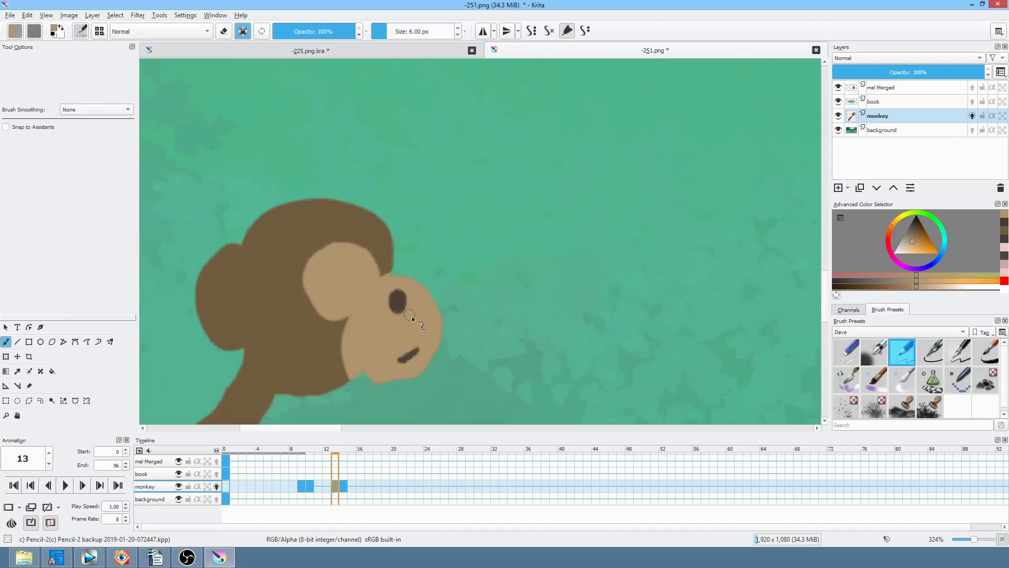
{"action": "left_click", "coordinate": [398, 299], "text": "ctrl"}
{"action": "left_click_drag", "start_coordinate": [342, 285], "coordinate": [370, 283]}
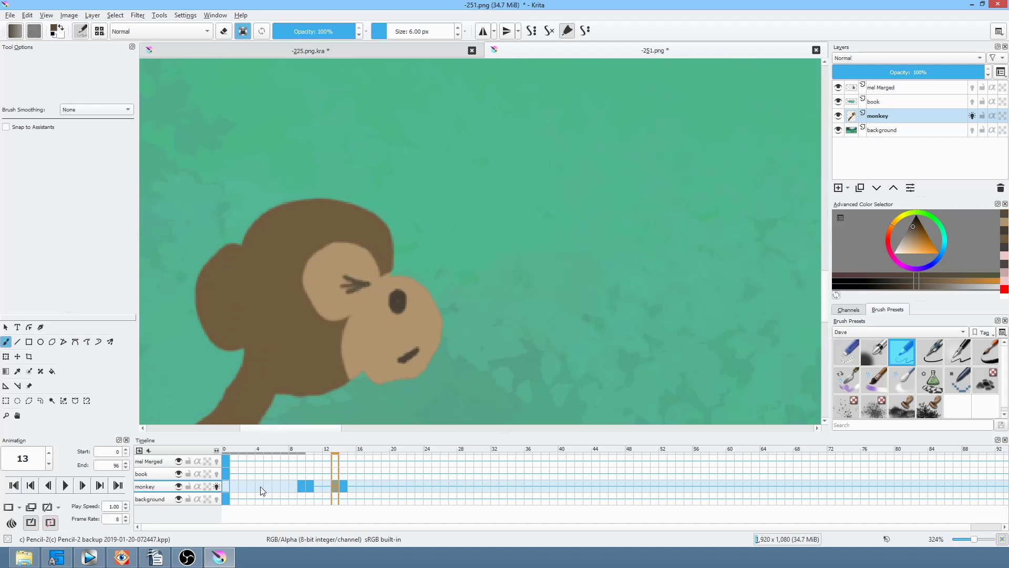
- Turn off onion skins on the monkey layer and play back the animation from frame 0
{"action": "left_click", "coordinate": [226, 487]}
{"action": "left_click_drag", "start_coordinate": [430, 312], "coordinate": [421, 378]}
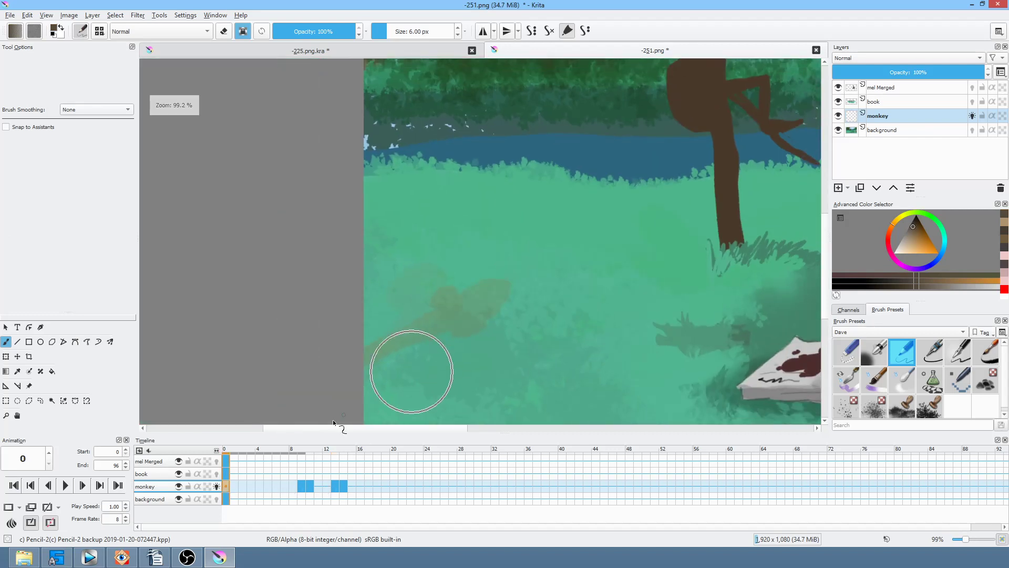
{"action": "left_click", "coordinate": [216, 487]}
{"action": "left_click_drag", "start_coordinate": [520, 327], "coordinate": [520, 349]}
{"action": "left_click_drag", "start_coordinate": [585, 311], "coordinate": [384, 320]}
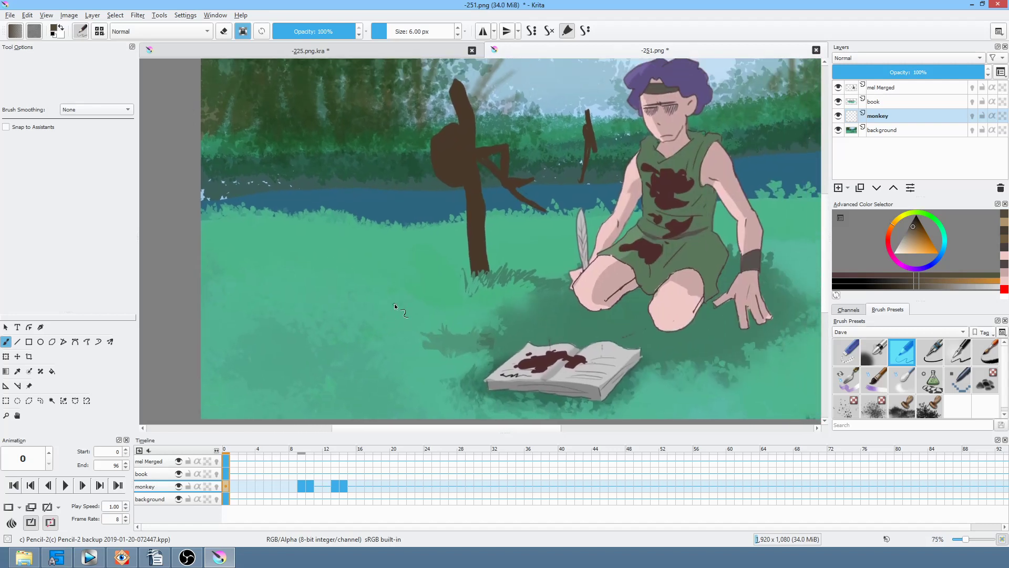
{"action": "left_click_drag", "start_coordinate": [580, 297], "coordinate": [525, 314]}
{"action": "key", "text": "space"}
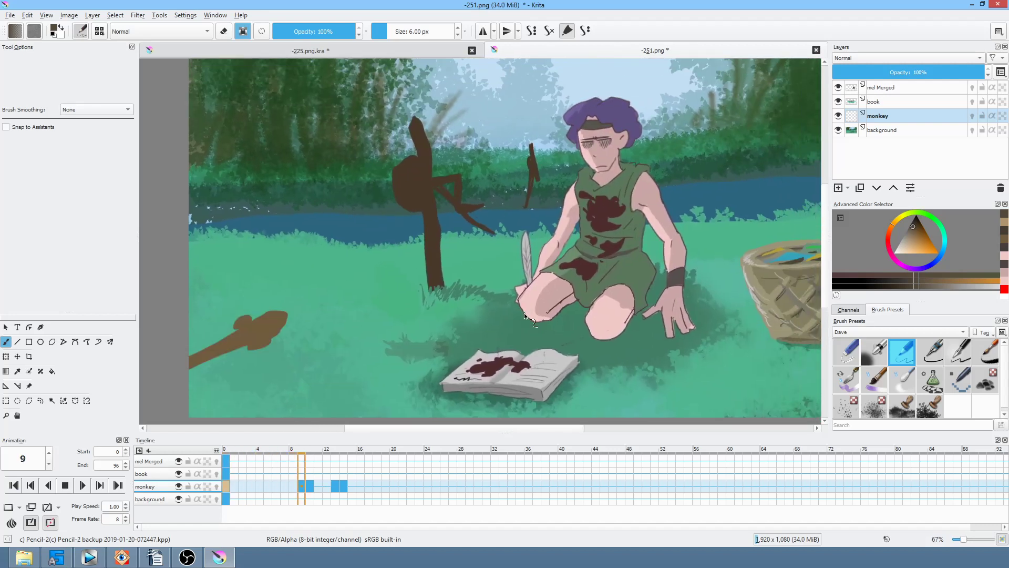
{"action": "key", "text": "space"}
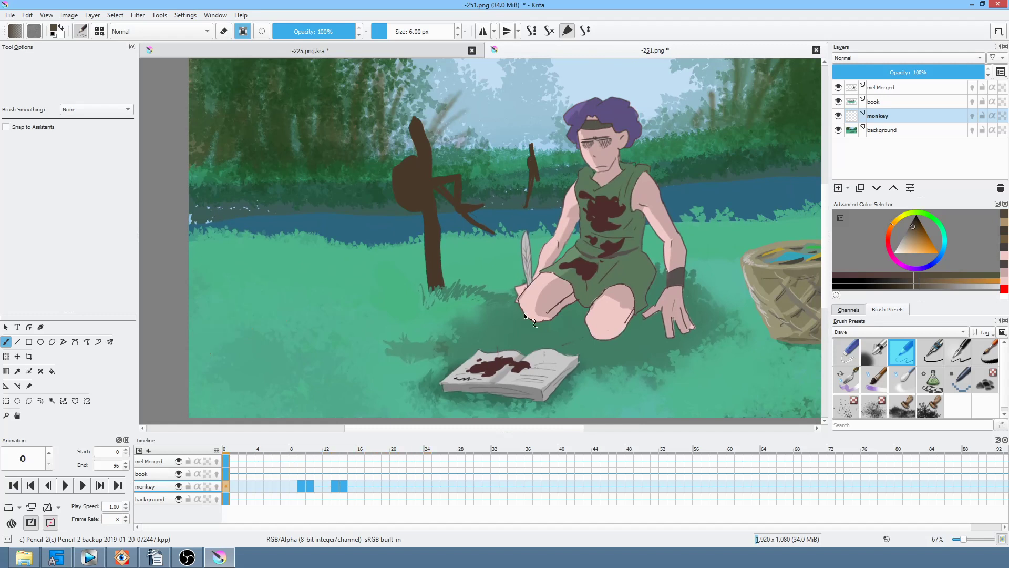
- Play back from frame 9, and apply a Motion Blur with angle 327° and length 37 to the monkey's smear keyframe there
{"action": "left_click", "coordinate": [300, 487]}
{"action": "key", "text": "space"}
{"action": "key", "text": "space"}
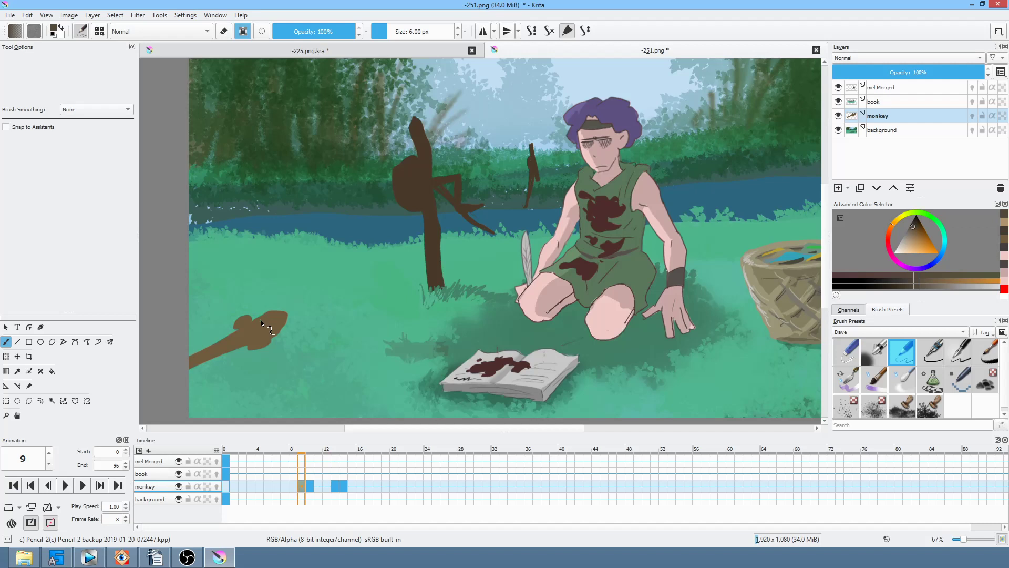
{"action": "left_click", "coordinate": [138, 16]}
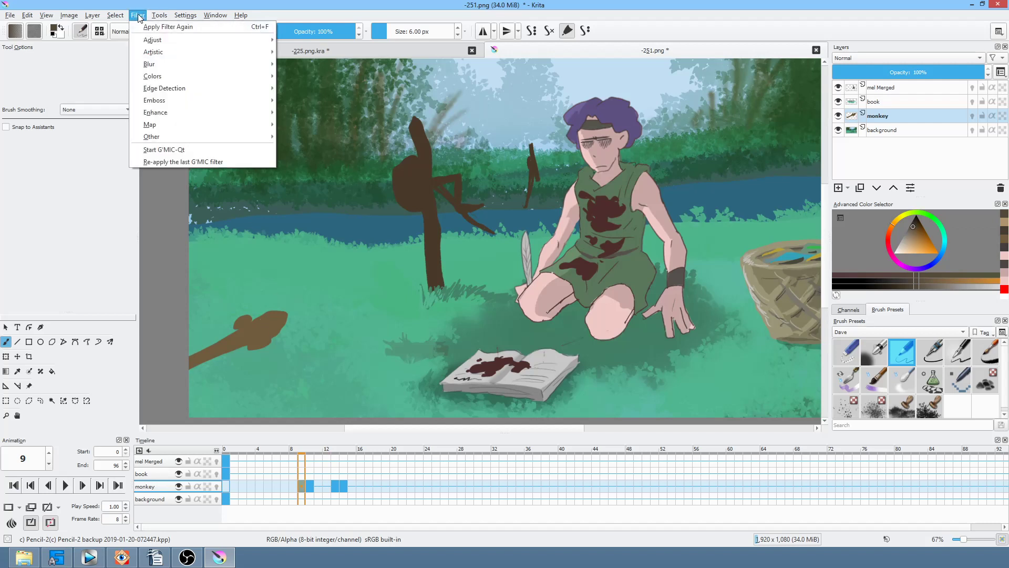
{"action": "mouse_move", "coordinate": [168, 64]}
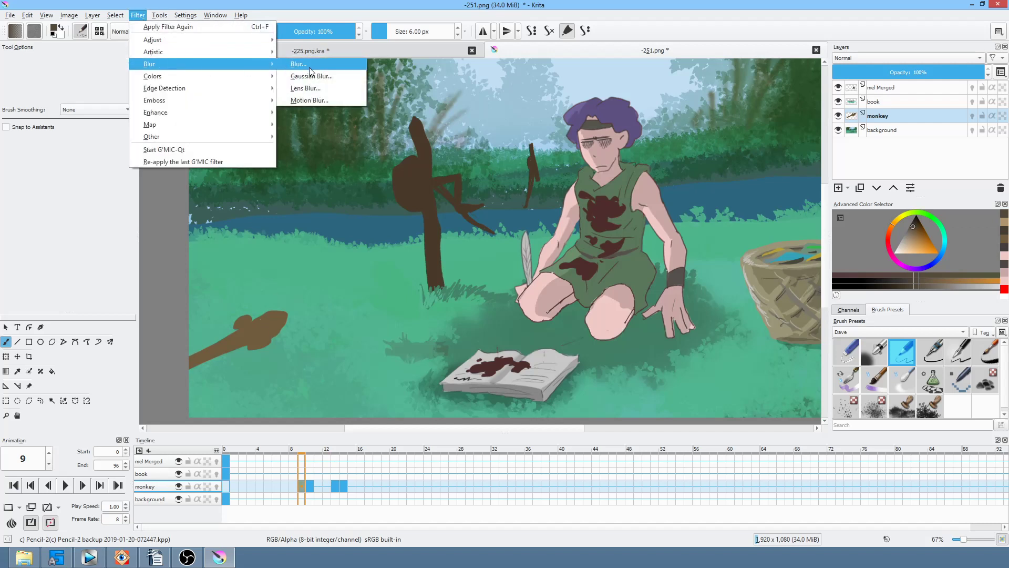
{"action": "left_click", "coordinate": [308, 98]}
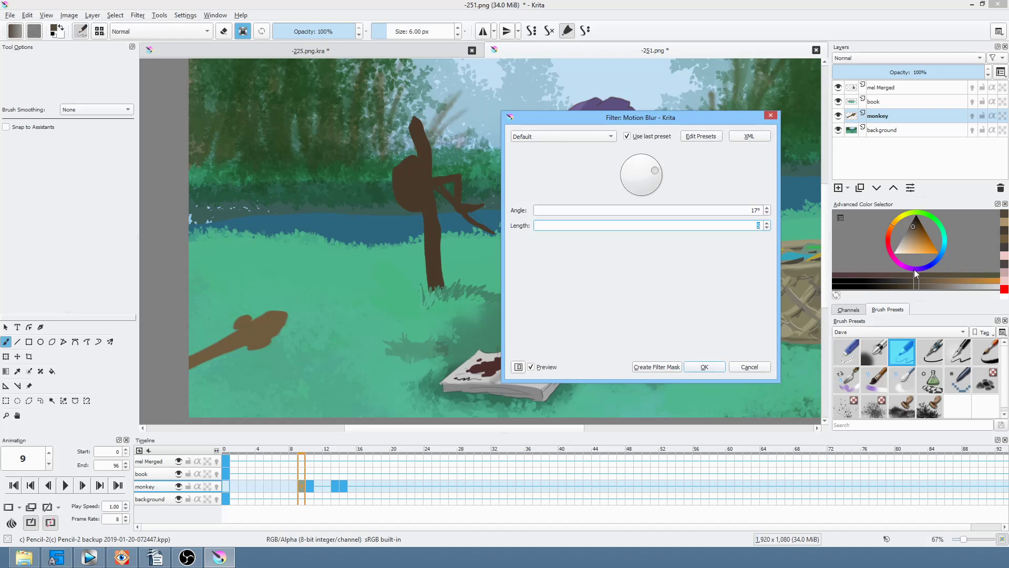
{"action": "left_click", "coordinate": [767, 223]}
{"action": "left_click", "coordinate": [767, 224]}
{"action": "left_click", "coordinate": [768, 224]}
{"action": "left_click", "coordinate": [767, 223]}
{"action": "left_click", "coordinate": [767, 223]}
{"action": "left_click", "coordinate": [767, 223]}
{"action": "left_click", "coordinate": [766, 224]}
{"action": "left_click", "coordinate": [766, 224]}
{"action": "left_click", "coordinate": [768, 223]}
{"action": "left_click", "coordinate": [768, 224]}
{"action": "left_click", "coordinate": [767, 223]}
{"action": "left_click", "coordinate": [767, 223]}
{"action": "left_click", "coordinate": [767, 224]}
{"action": "left_click", "coordinate": [767, 223]}
{"action": "left_click", "coordinate": [768, 224]}
{"action": "left_click", "coordinate": [767, 224]}
{"action": "left_click", "coordinate": [767, 223]}
{"action": "left_click", "coordinate": [768, 224]}
{"action": "left_click", "coordinate": [767, 223]}
{"action": "left_click", "coordinate": [767, 223]}
{"action": "left_click", "coordinate": [768, 224]}
{"action": "left_click", "coordinate": [767, 223]}
{"action": "left_click", "coordinate": [767, 223]}
{"action": "left_click", "coordinate": [768, 223]}
{"action": "left_click", "coordinate": [767, 224]}
{"action": "left_click", "coordinate": [767, 223]}
{"action": "left_click", "coordinate": [767, 223]}
{"action": "left_click", "coordinate": [767, 224]}
{"action": "left_click", "coordinate": [768, 224]}
{"action": "mouse_move", "coordinate": [657, 169]}
{"action": "left_mouse_down"}
{"action": "mouse_move", "coordinate": [665, 157]}
{"action": "mouse_move", "coordinate": [654, 186]}
{"action": "left_mouse_up"}
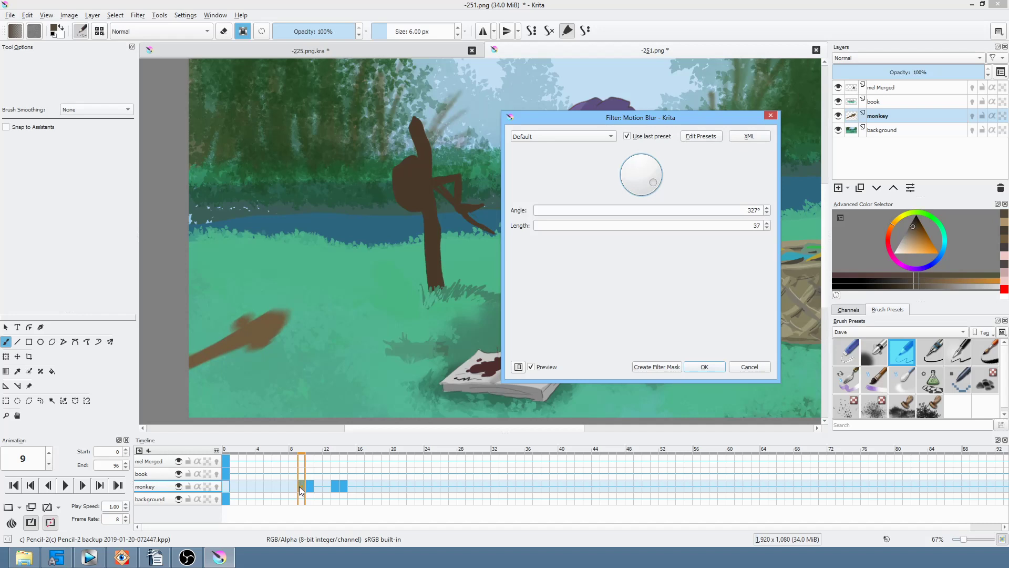
{"action": "left_click", "coordinate": [713, 366]}
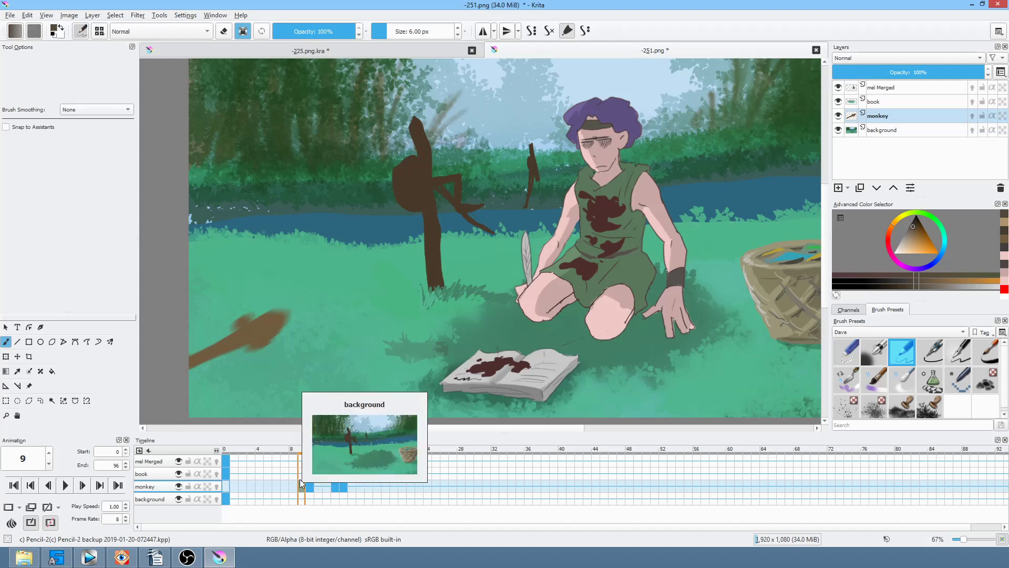
- Return to frame 0, save the PNG and Krita copy, and play back the animation
{"action": "left_click", "coordinate": [227, 485]}
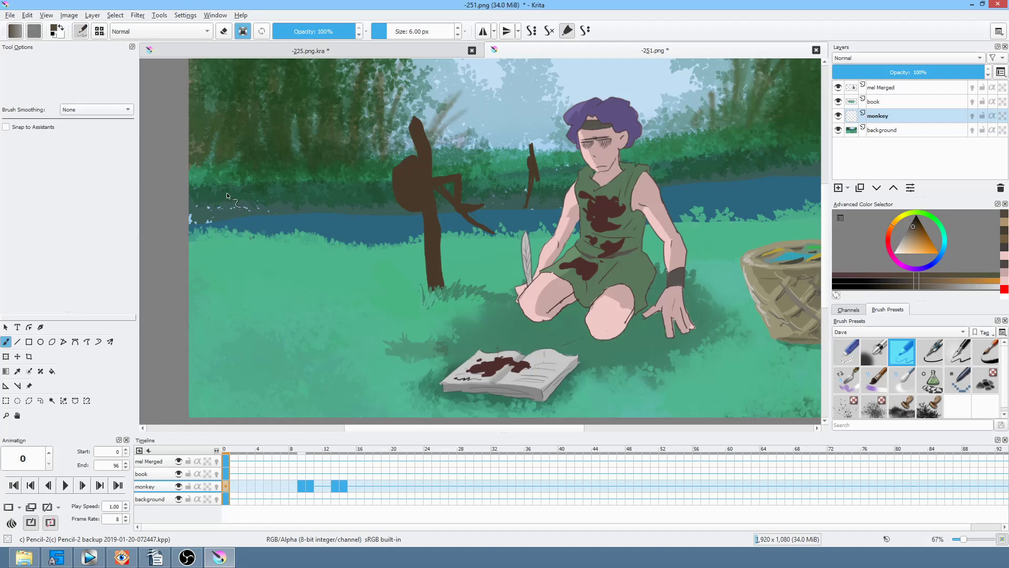
{"action": "left_click", "coordinate": [10, 15]}
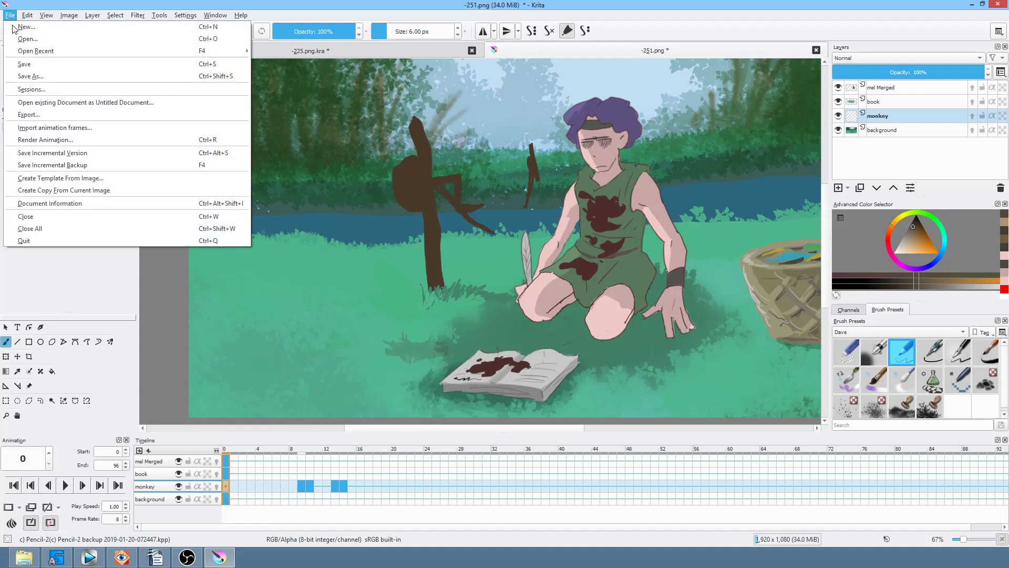
{"action": "left_click", "coordinate": [24, 64]}
{"action": "left_click", "coordinate": [647, 455]}
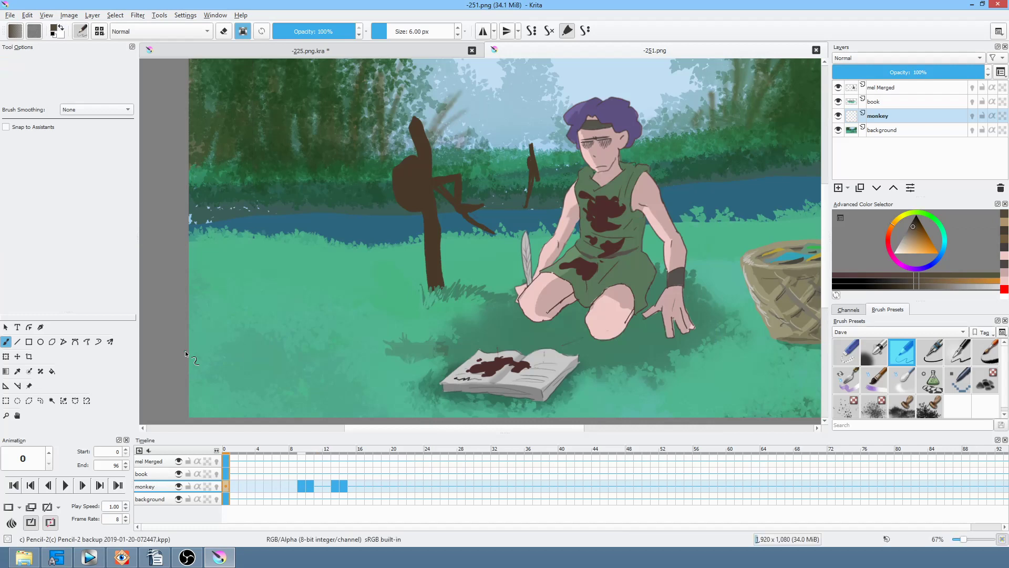
{"action": "key", "text": "space"}
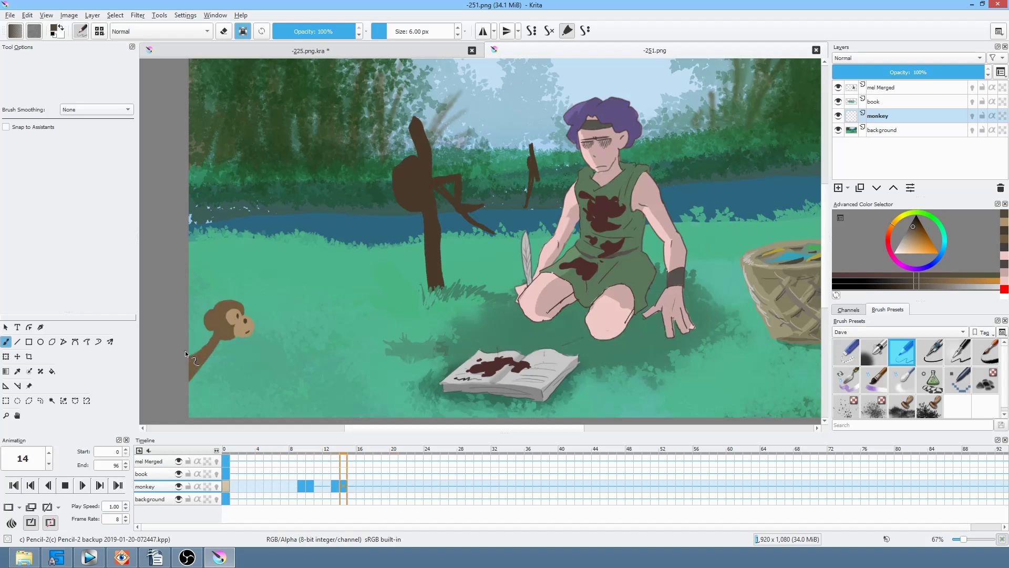
{"action": "key", "text": "space"}
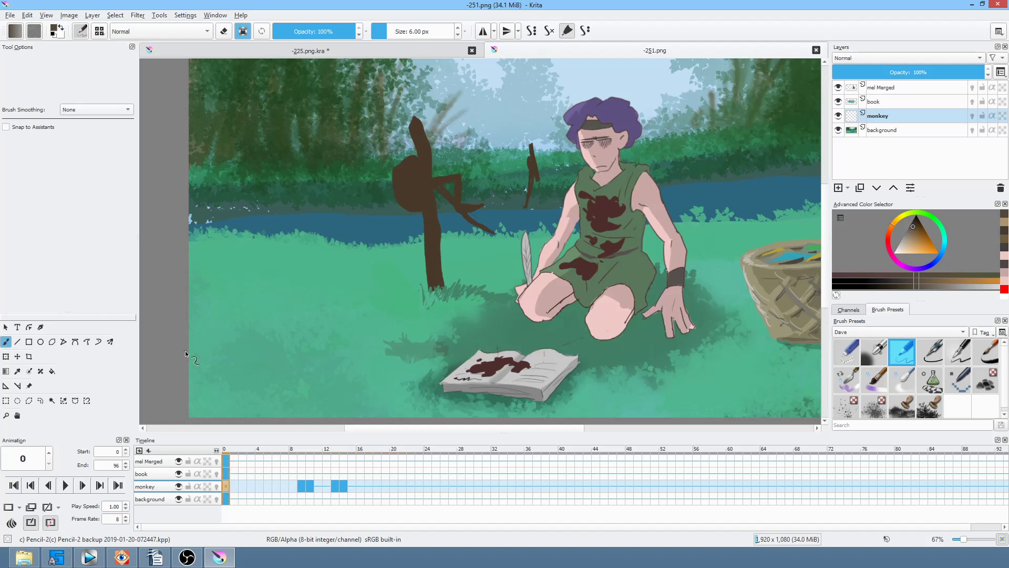
- Copy the monkey's blurred frame 9 keyframe to frame 18 and add a blank keyframe at frame 19
{"action": "left_click", "coordinate": [308, 486]}
{"action": "left_click", "coordinate": [301, 488]}
{"action": "left_click_drag", "start_coordinate": [301, 486], "coordinate": [376, 487]}
{"action": "left_click", "coordinate": [285, 485]}
{"action": "key", "text": "space"}
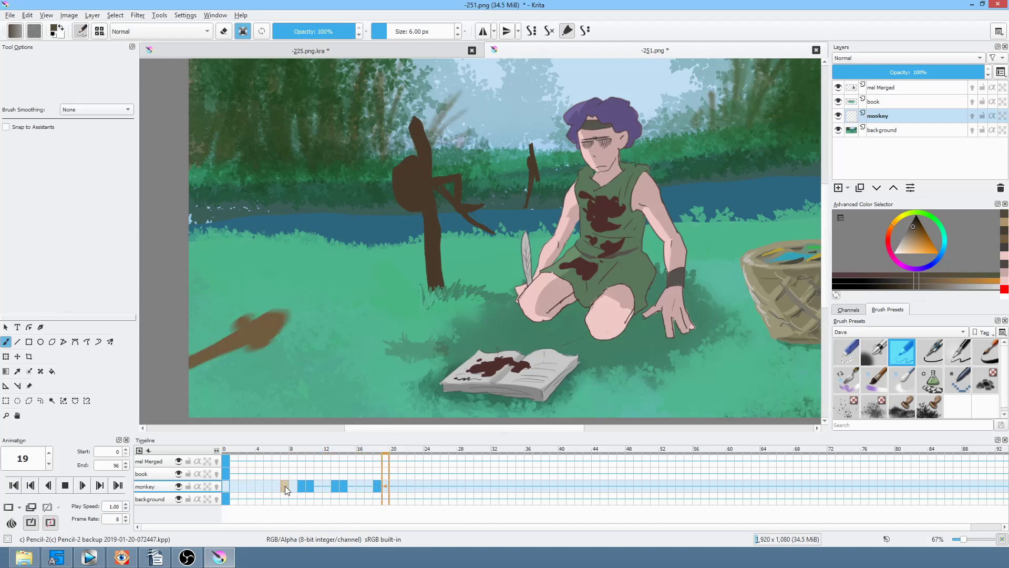
{"action": "left_click", "coordinate": [387, 485]}
- Move the monkey's exit smear and blank keyframes to frames 17 and 18, checking the timing with playback
{"action": "left_click", "coordinate": [285, 486]}
{"action": "key", "text": "space"}
{"action": "key", "text": "space"}
{"action": "left_click", "coordinate": [377, 483]}
{"action": "left_click_drag", "start_coordinate": [375, 477], "coordinate": [368, 482]}
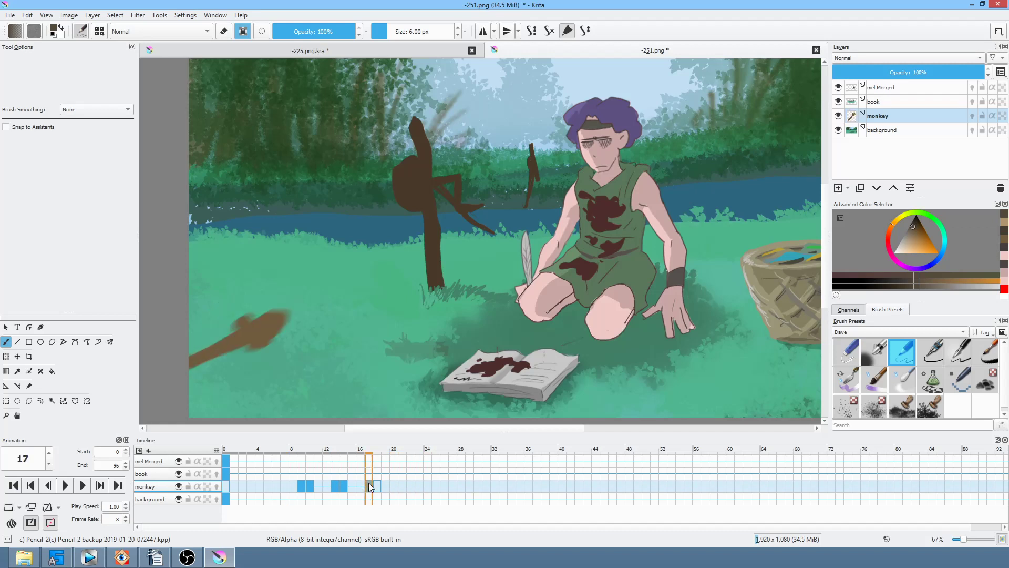
{"action": "left_click_drag", "start_coordinate": [277, 486], "coordinate": [283, 489]}
{"action": "key", "text": "space"}
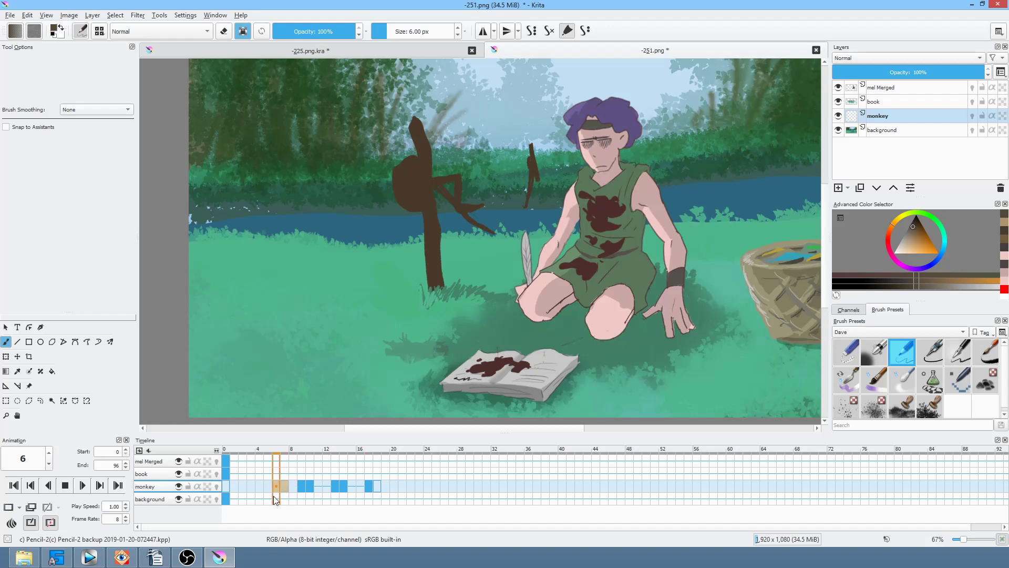
{"action": "key", "text": "space"}
- Save the PNG and Krita copy at frame 5 and play back the animation from there
{"action": "left_click", "coordinate": [268, 487]}
{"action": "key", "text": "ctrl+s"}
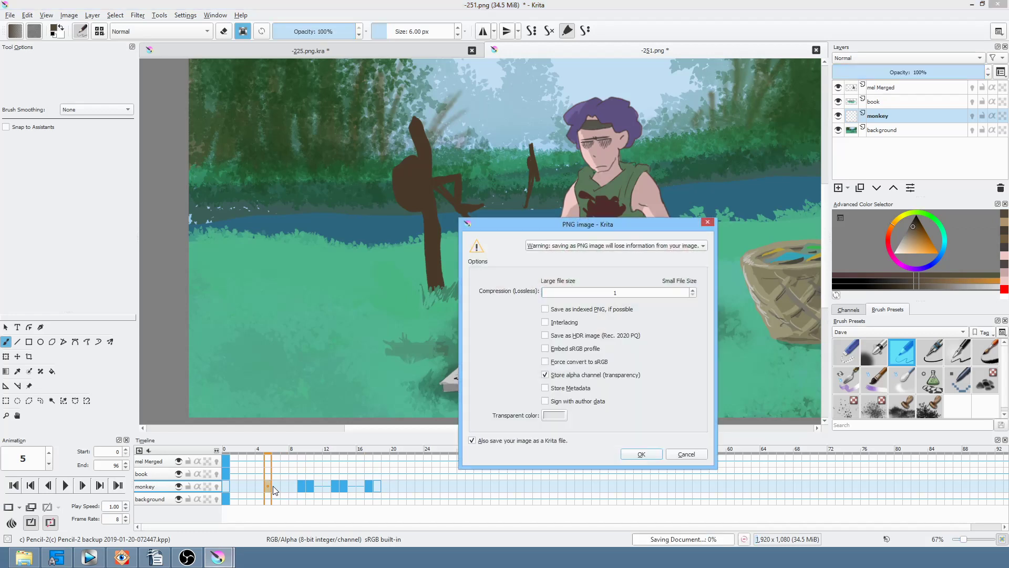
{"action": "left_click", "coordinate": [642, 454]}
{"action": "key", "text": "space"}
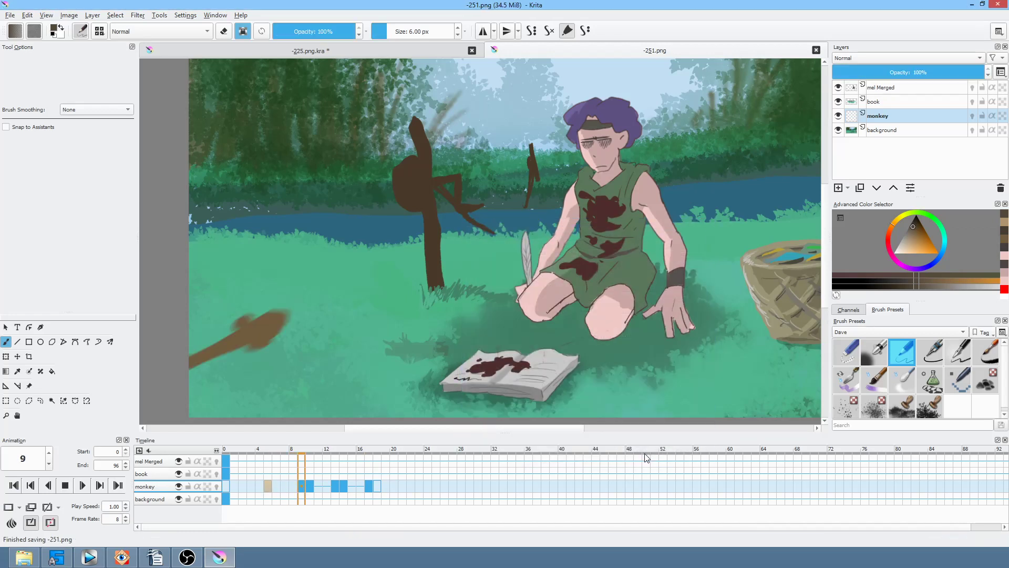
{"action": "key", "text": "space"}
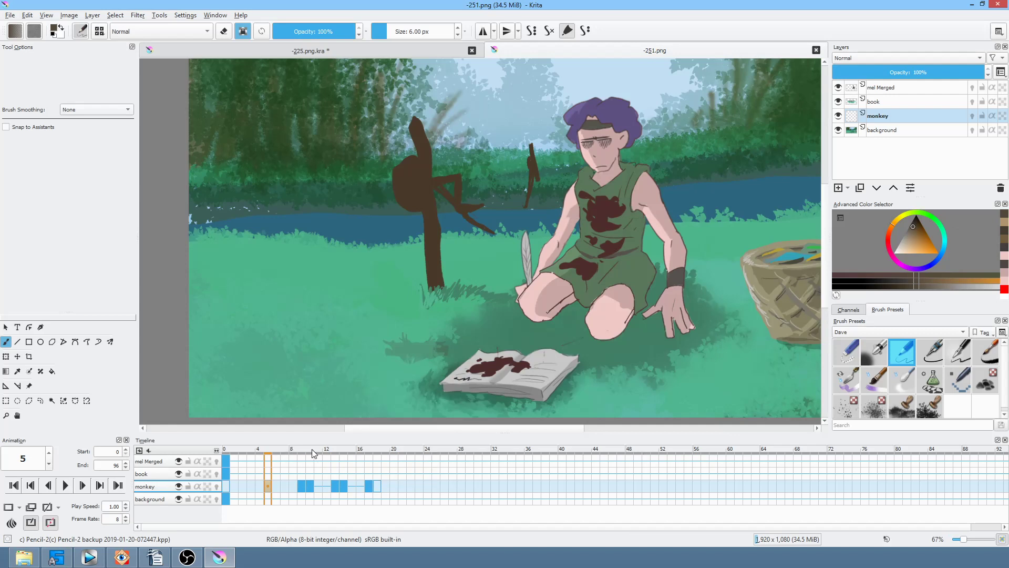
- Play back the monkey's entrance, blink and exit from frames 4 and 6 to review the timing
{"action": "mouse_move", "coordinate": [295, 451]}
{"action": "left_mouse_down"}
{"action": "mouse_move", "coordinate": [385, 448]}
{"action": "mouse_move", "coordinate": [285, 463]}
{"action": "left_mouse_up"}
{"action": "left_click", "coordinate": [257, 485]}
{"action": "key", "text": "space"}
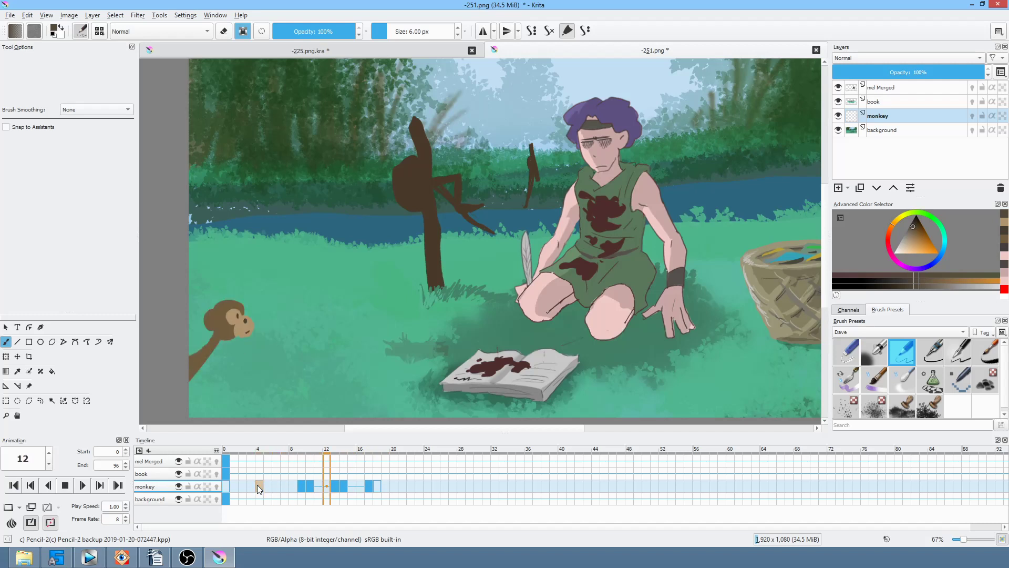
{"action": "key", "text": "space"}
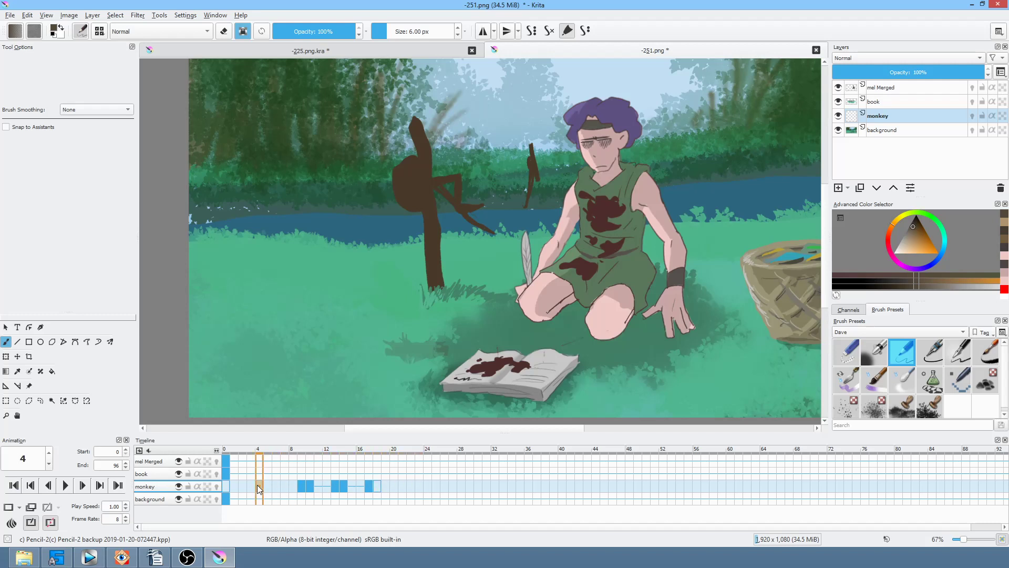
{"action": "left_click_drag", "start_coordinate": [720, 324], "coordinate": [578, 312]}
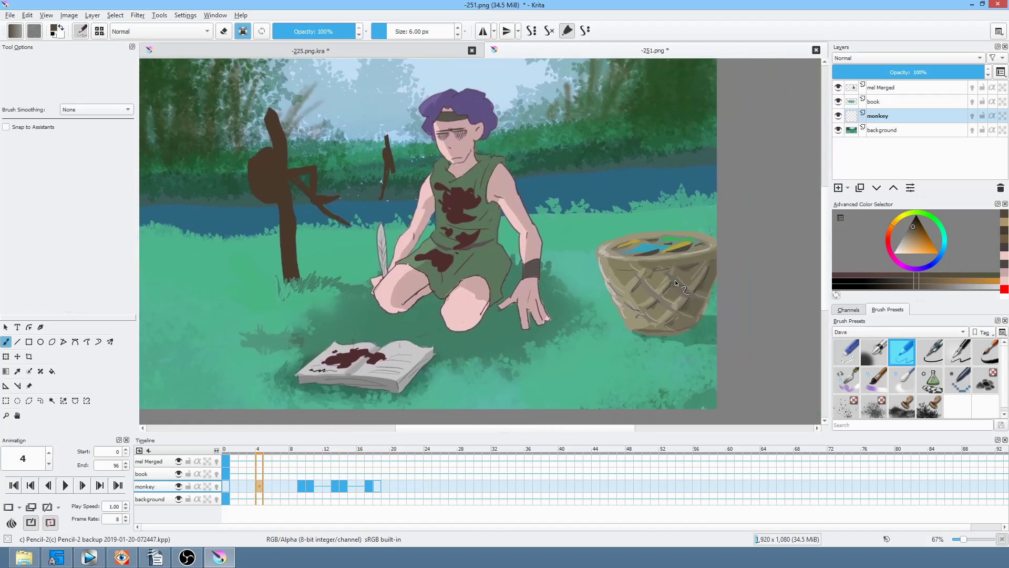
{"action": "left_click", "coordinate": [274, 491]}
{"action": "key", "text": "space"}
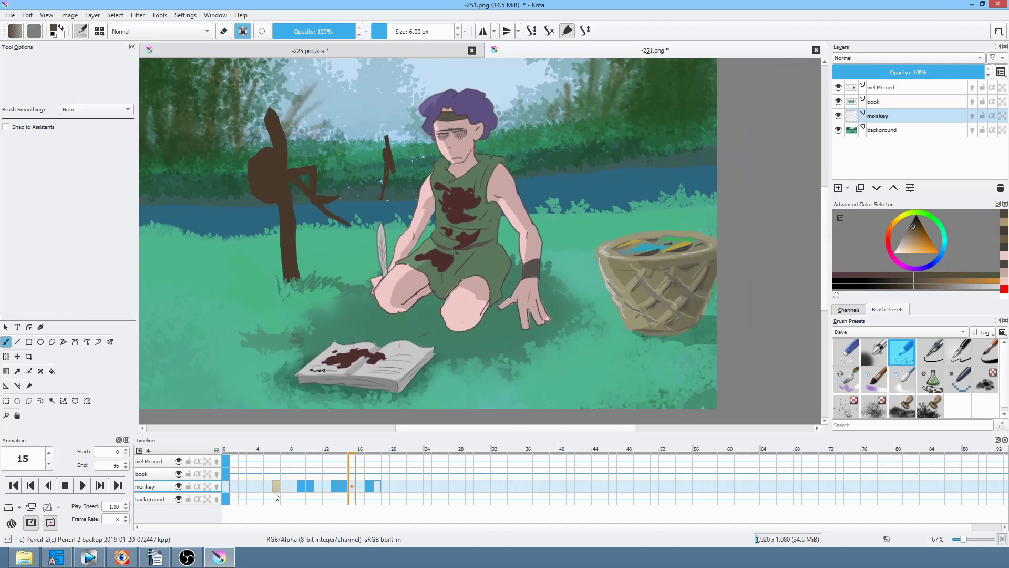
{"action": "key", "text": "space"}
{"action": "left_click_drag", "start_coordinate": [506, 357], "coordinate": [591, 364]}
{"action": "key", "text": "space"}
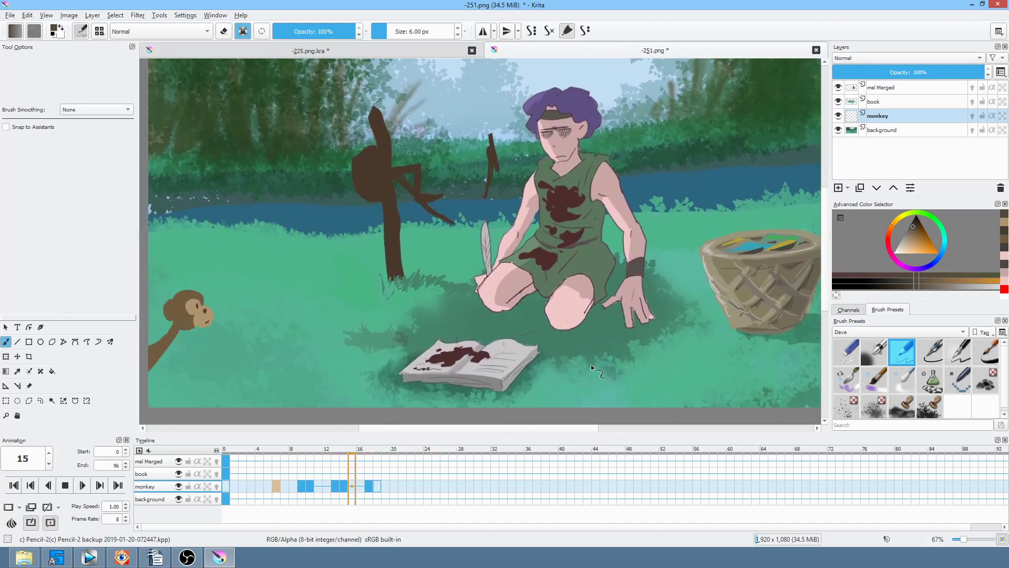
{"action": "key", "text": "space"}
- Sample the monkey's brown at frame 14 and go to empty frame 25 of the monkey layer
{"action": "left_click", "coordinate": [428, 490]}
{"action": "left_click_drag", "start_coordinate": [681, 343], "coordinate": [511, 362]}
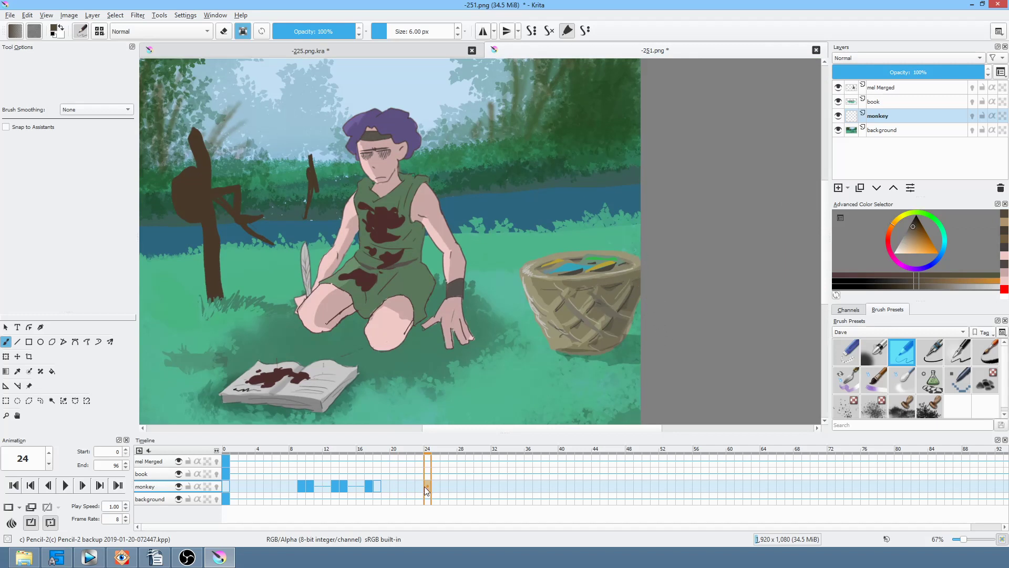
{"action": "left_click", "coordinate": [337, 487]}
{"action": "left_click", "coordinate": [344, 485]}
{"action": "left_click_drag", "start_coordinate": [504, 331], "coordinate": [736, 296]}
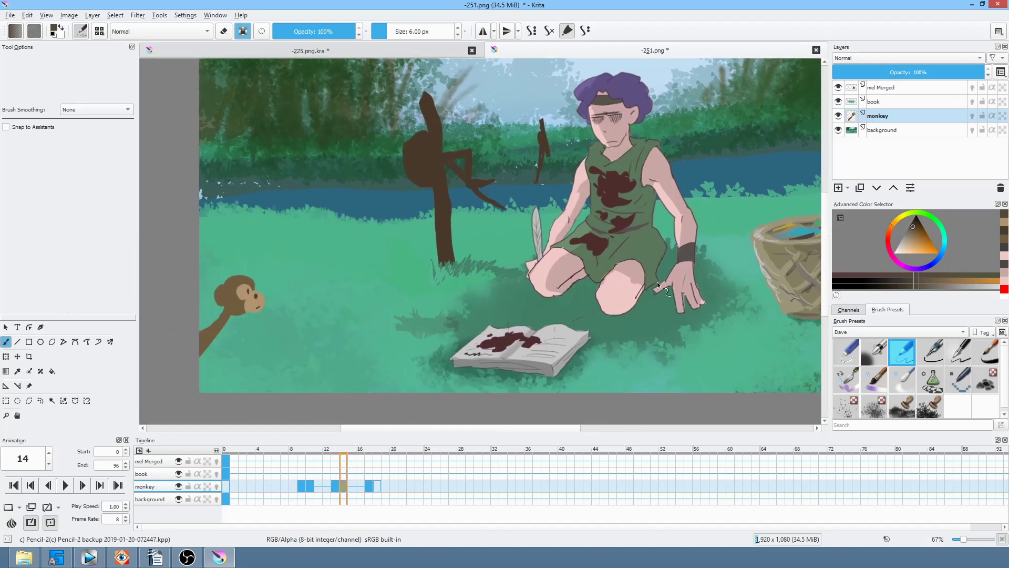
{"action": "left_click", "coordinate": [234, 299], "text": "ctrl"}
{"action": "left_click", "coordinate": [436, 486]}
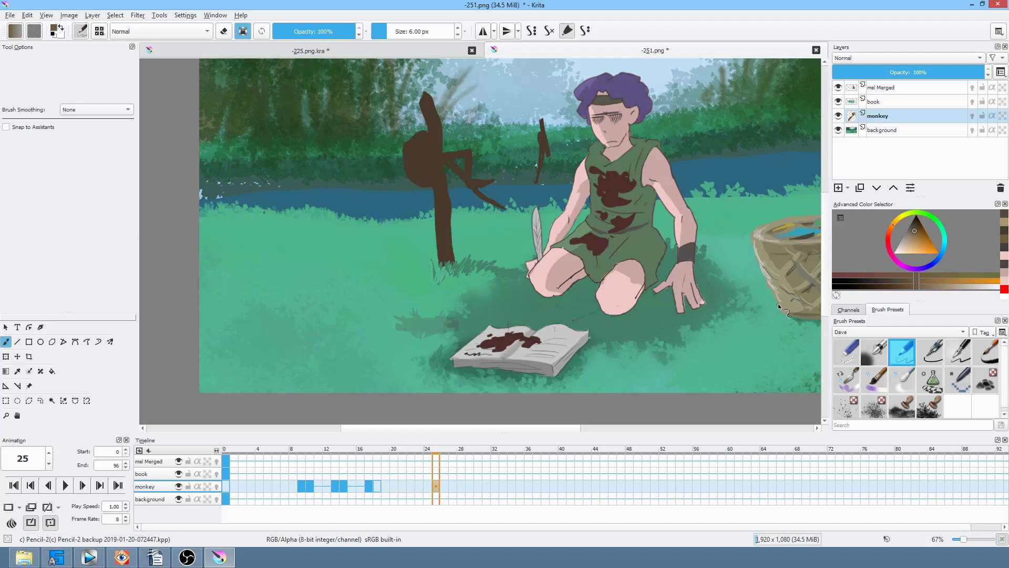
{"action": "left_click_drag", "start_coordinate": [752, 336], "coordinate": [481, 320]}
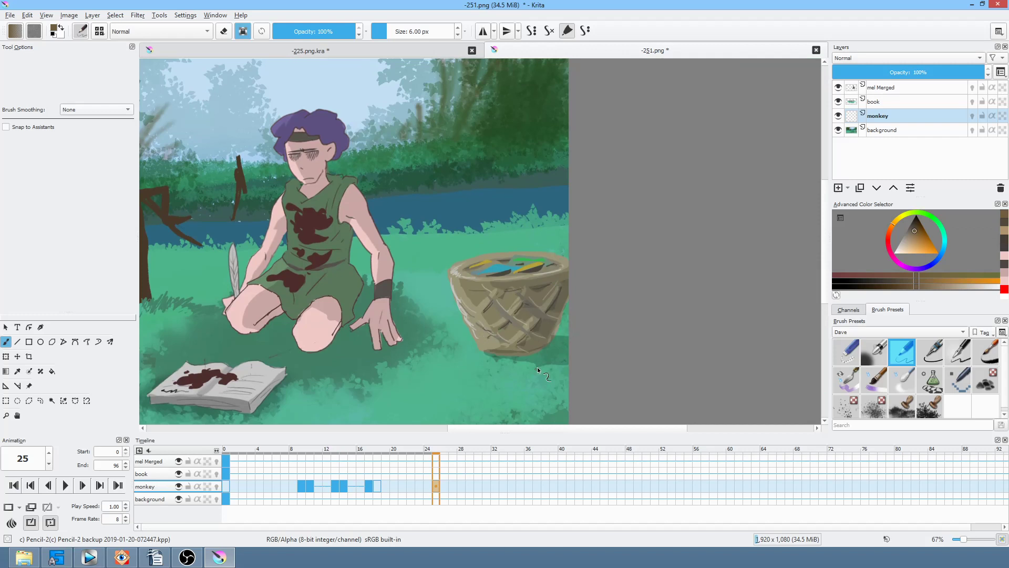
- Draw a filled brown smear across the basket's lower half at frame 25 and reapply the last blur filter
{"action": "left_click", "coordinate": [243, 31]}
{"action": "left_click_drag", "start_coordinate": [551, 327], "coordinate": [545, 337]}
{"action": "key", "text": "ctrl+z"}
{"action": "key", "text": "p"}
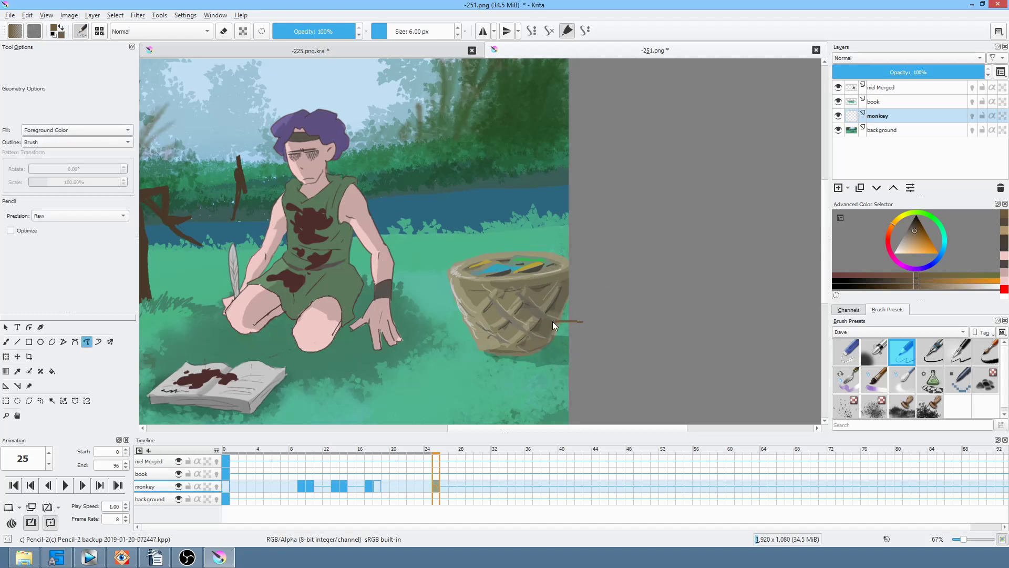
{"action": "mouse_move", "coordinate": [449, 326]}
{"action": "left_mouse_down"}
{"action": "mouse_move", "coordinate": [575, 342]}
{"action": "mouse_move", "coordinate": [601, 333]}
{"action": "left_mouse_up"}
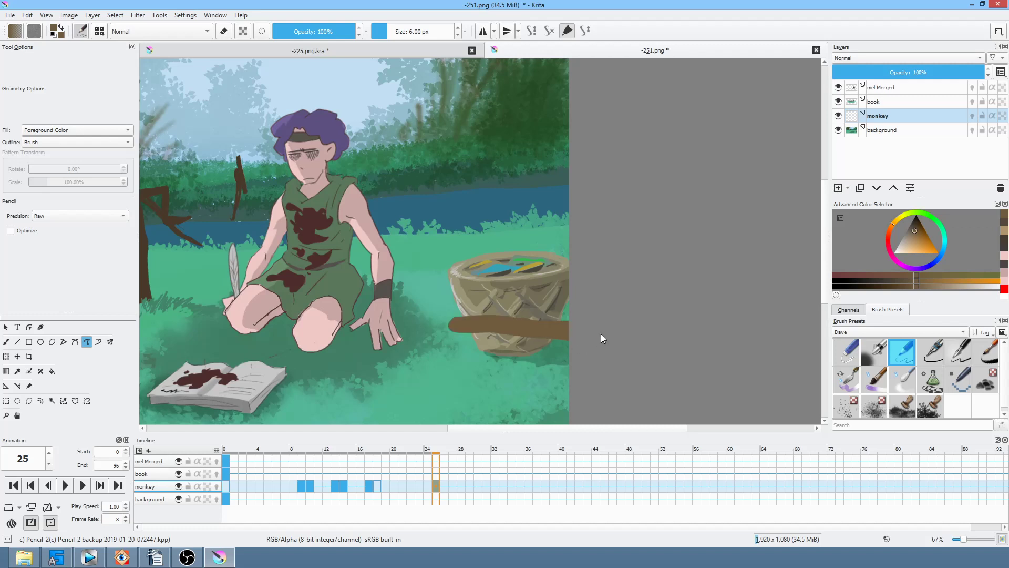
{"action": "left_click_drag", "start_coordinate": [480, 318], "coordinate": [481, 311]}
{"action": "left_click", "coordinate": [444, 487]}
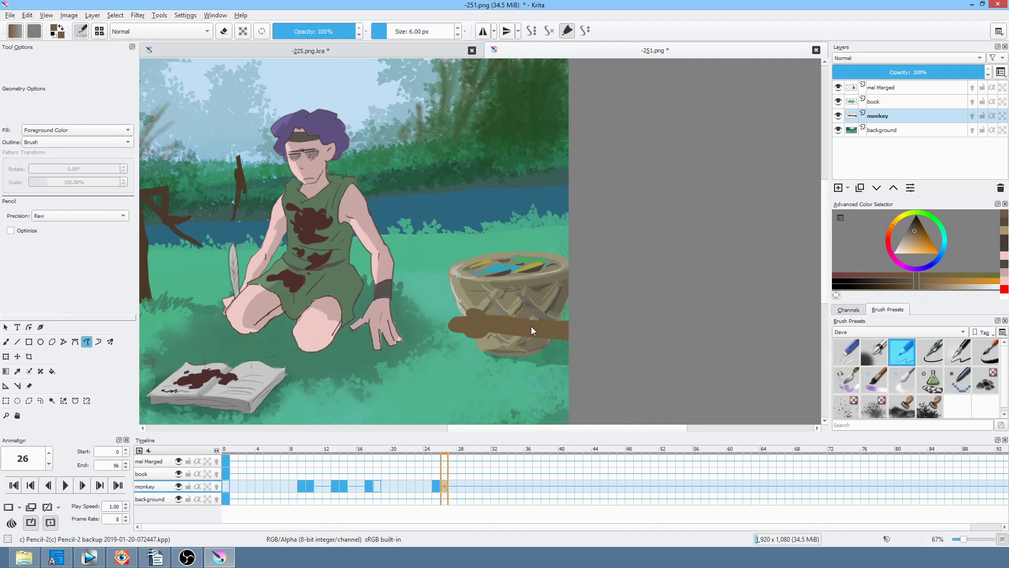
{"action": "left_click", "coordinate": [435, 486]}
{"action": "key", "text": "ctrl+f"}
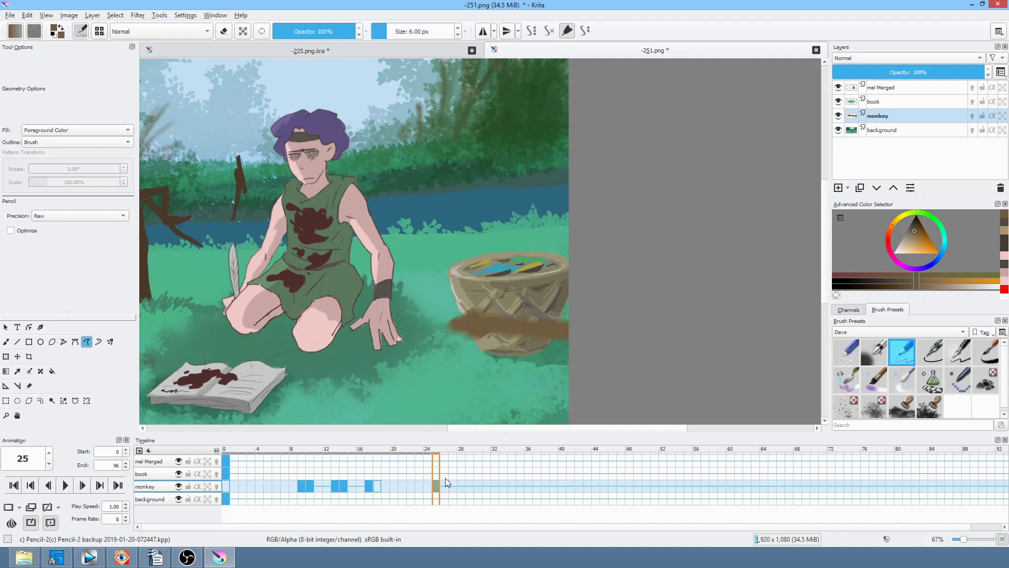
- Clear the smear at frame 26 and draw the monkey's filled brown silhouette beside the basket, with head, arm, body, foot and raised tail
{"action": "left_click", "coordinate": [444, 487]}
{"action": "key", "text": "Delete"}
{"action": "left_click_drag", "start_coordinate": [450, 316], "coordinate": [491, 298]}
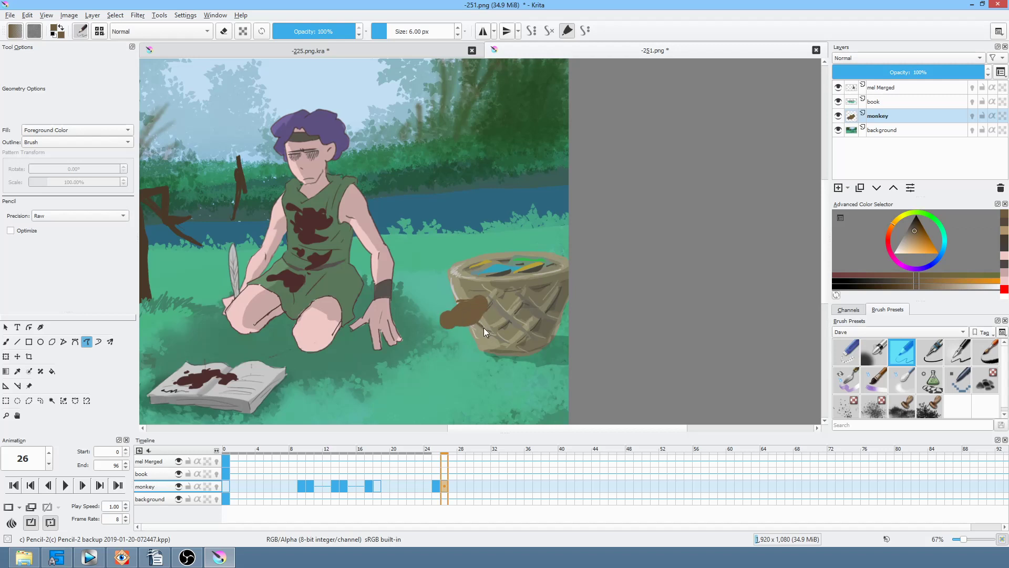
{"action": "mouse_move", "coordinate": [511, 335]}
{"action": "left_mouse_down"}
{"action": "mouse_move", "coordinate": [528, 358]}
{"action": "mouse_move", "coordinate": [511, 365]}
{"action": "mouse_move", "coordinate": [468, 311]}
{"action": "left_mouse_up"}
{"action": "left_click_drag", "start_coordinate": [503, 358], "coordinate": [511, 361]}
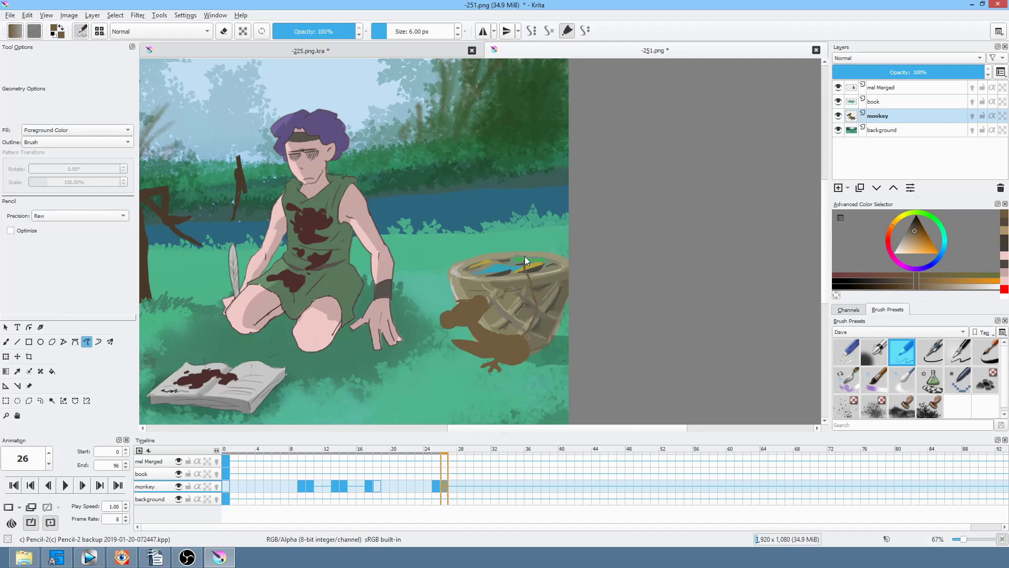
{"action": "left_click_drag", "start_coordinate": [524, 341], "coordinate": [527, 342]}
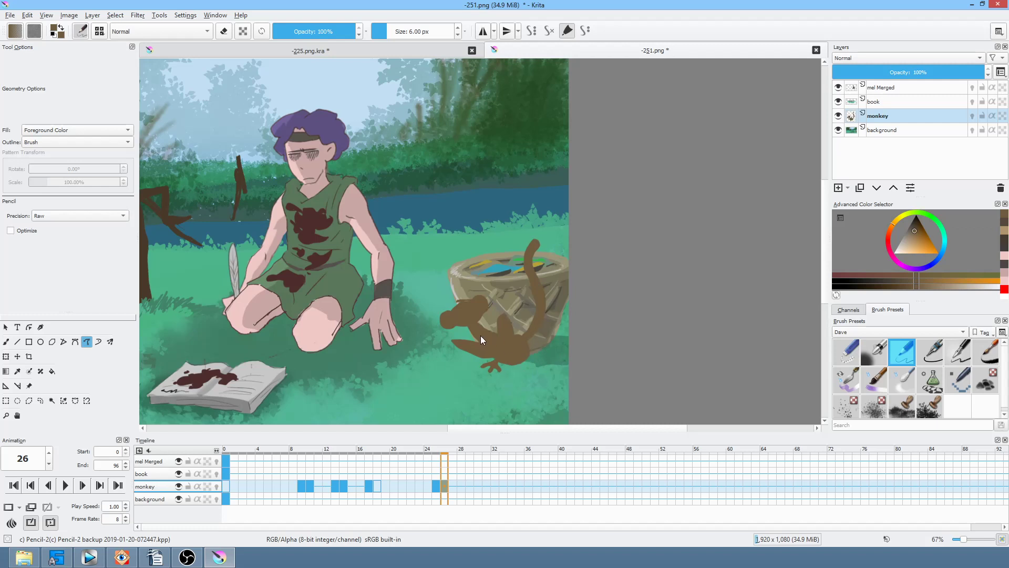
- Play back the animation from frames 17 and 23 to check the timing of the monkey's arrival at the basket
{"action": "left_click", "coordinate": [368, 486]}
{"action": "left_click_drag", "start_coordinate": [368, 229], "coordinate": [470, 281]}
{"action": "scroll", "coordinate": [488, 248], "scroll_direction": "down", "scroll_amount": 2}
{"action": "scroll", "coordinate": [477, 292], "scroll_direction": "up", "scroll_amount": 1}
{"action": "key", "text": "space"}
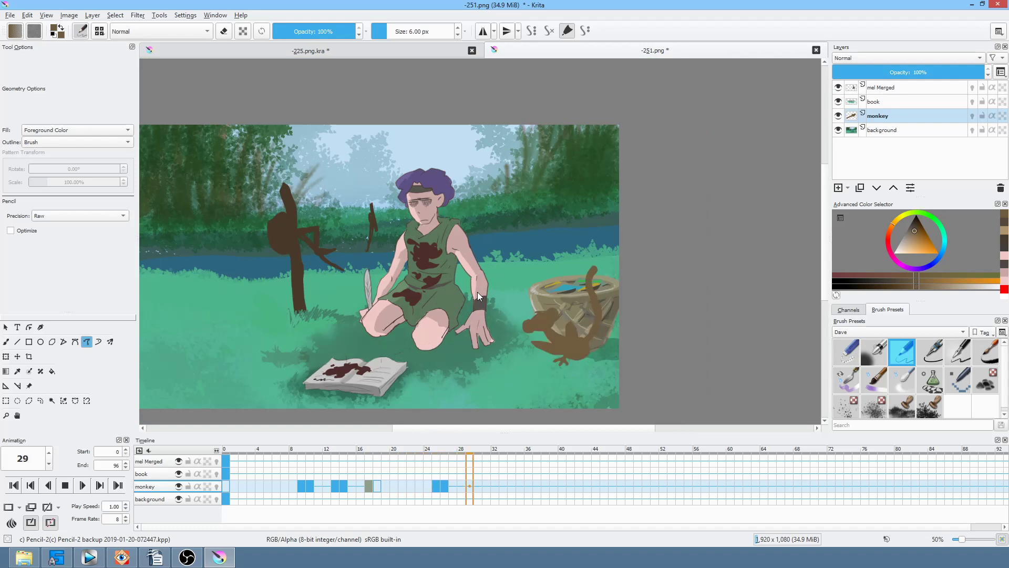
{"action": "key", "text": "space"}
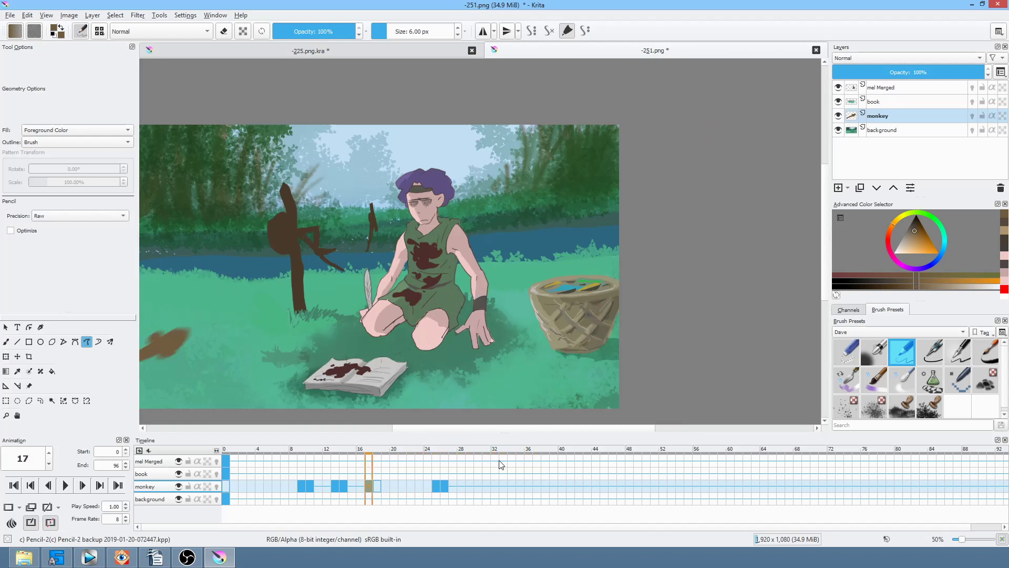
{"action": "left_click", "coordinate": [444, 487]}
{"action": "left_click", "coordinate": [420, 485]}
{"action": "key", "text": "space"}
{"action": "key", "text": "space"}
- Erase the monkey's tail at frame 30 and redraw it as a filled S-curve with its tip leaning toward the character
{"action": "left_click", "coordinate": [478, 486]}
{"action": "left_click_drag", "start_coordinate": [625, 322], "coordinate": [591, 241]}
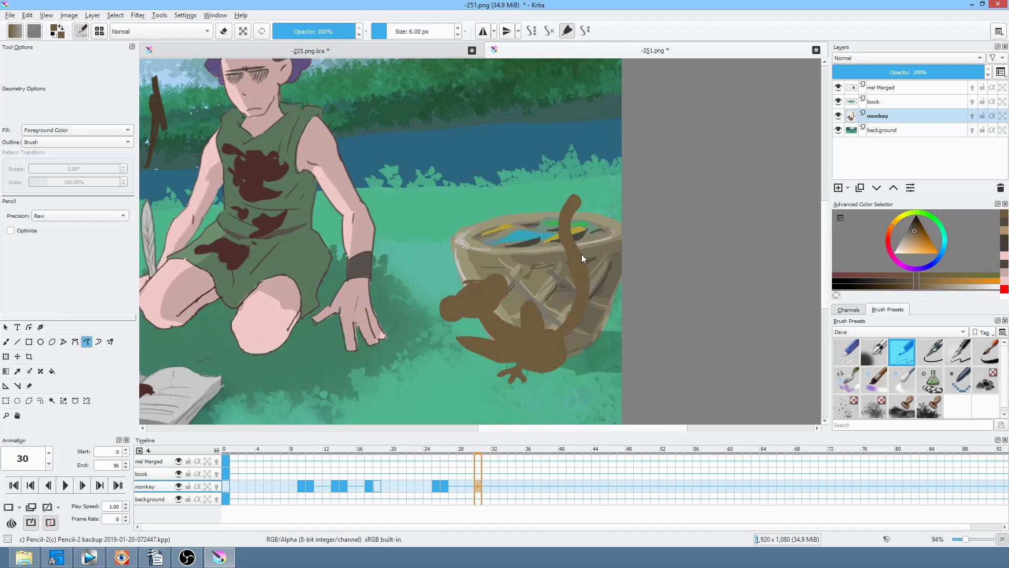
{"action": "key", "text": "e"}
{"action": "left_click_drag", "start_coordinate": [576, 185], "coordinate": [562, 195]}
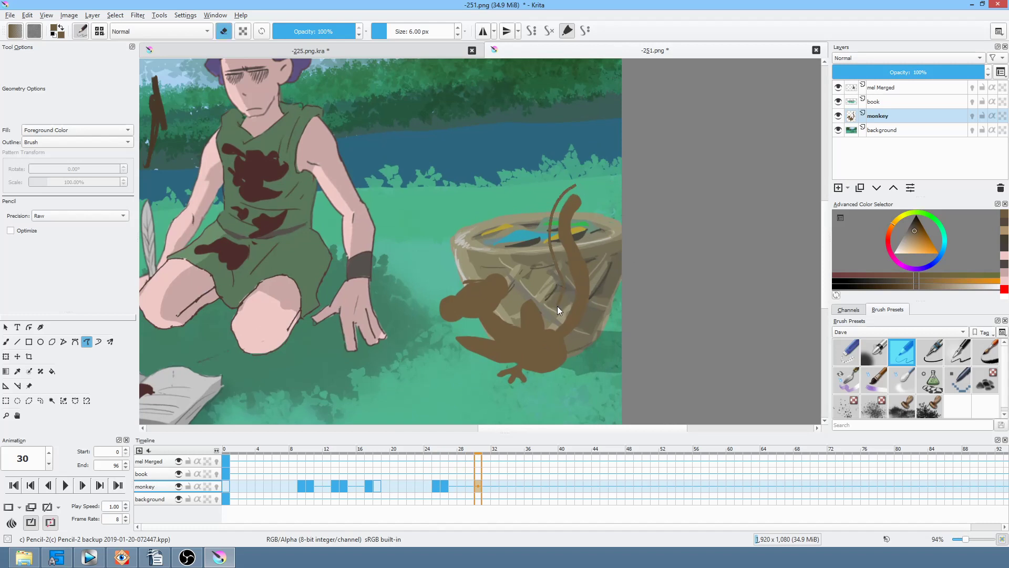
{"action": "left_click_drag", "start_coordinate": [591, 320], "coordinate": [601, 262]}
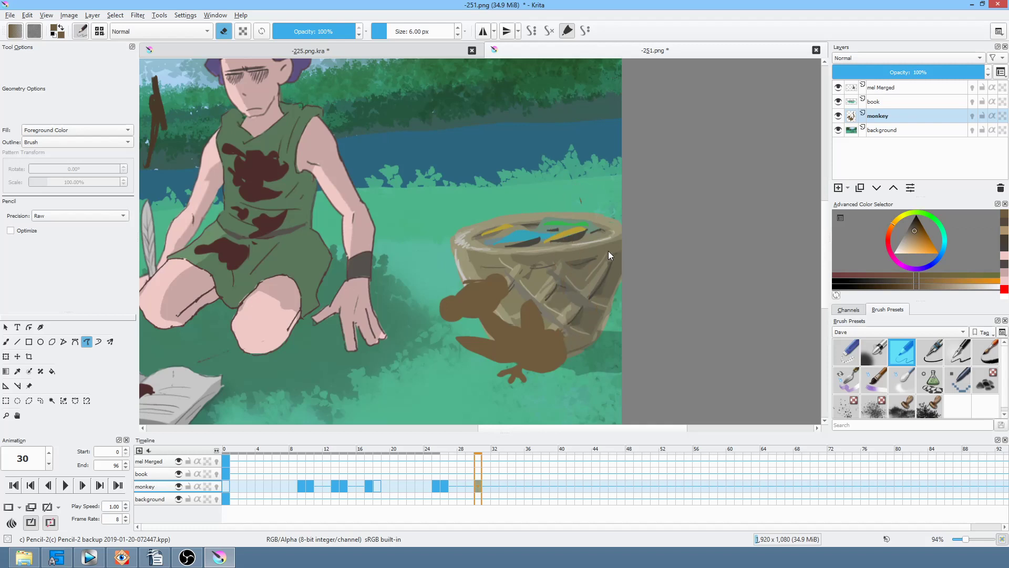
{"action": "key", "text": "e"}
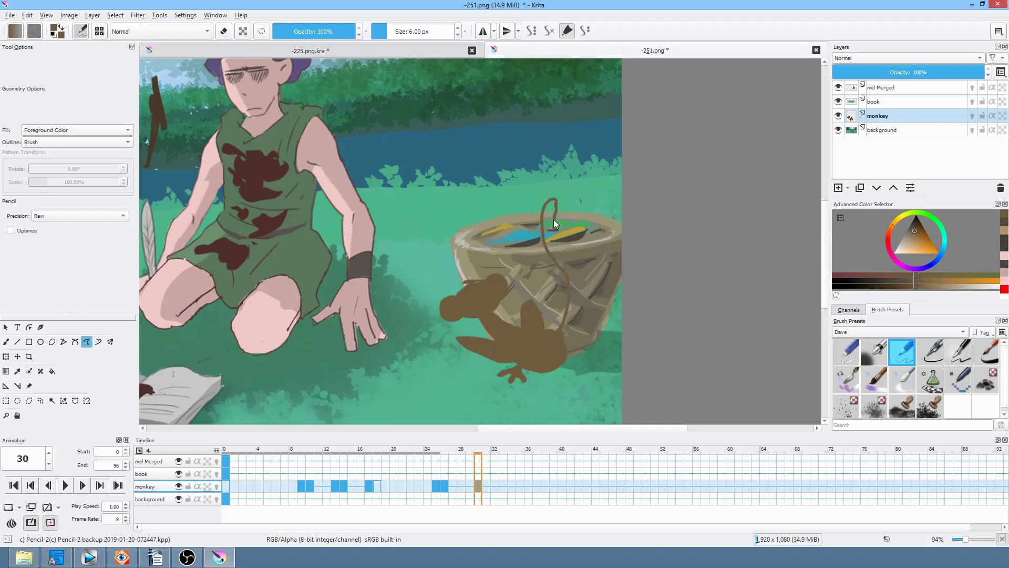
{"action": "left_click_drag", "start_coordinate": [577, 318], "coordinate": [564, 343]}
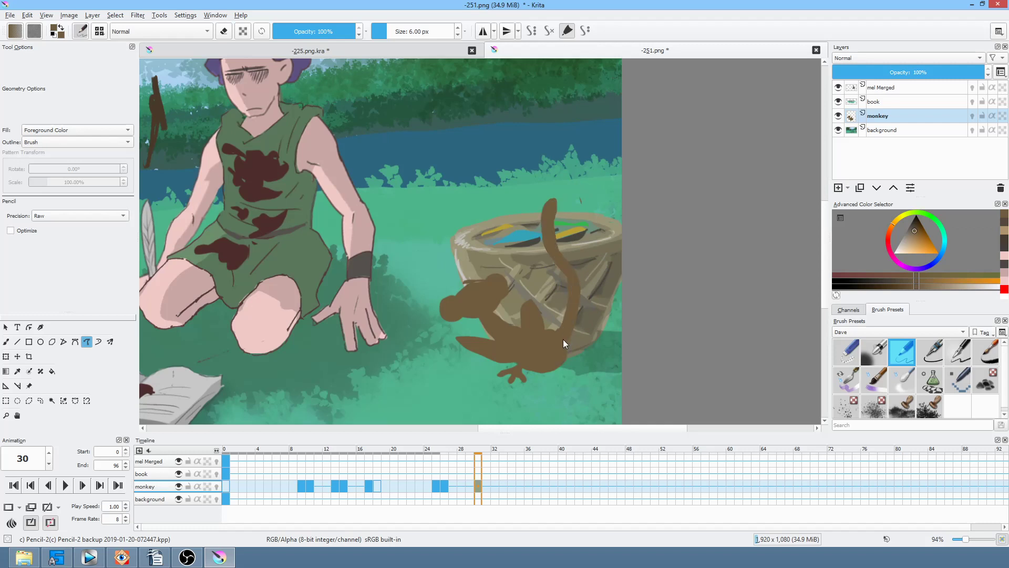
- Compare the tail with its neighbouring pose, then erase and redraw it at frame 30 in the same S-curve
{"action": "key", "text": "alt+Left"}
{"action": "key", "text": "alt+Right"}
{"action": "key", "text": "e"}
{"action": "mouse_move", "coordinate": [560, 336]}
{"action": "left_mouse_down"}
{"action": "mouse_move", "coordinate": [599, 218]}
{"action": "mouse_move", "coordinate": [571, 341]}
{"action": "left_mouse_up"}
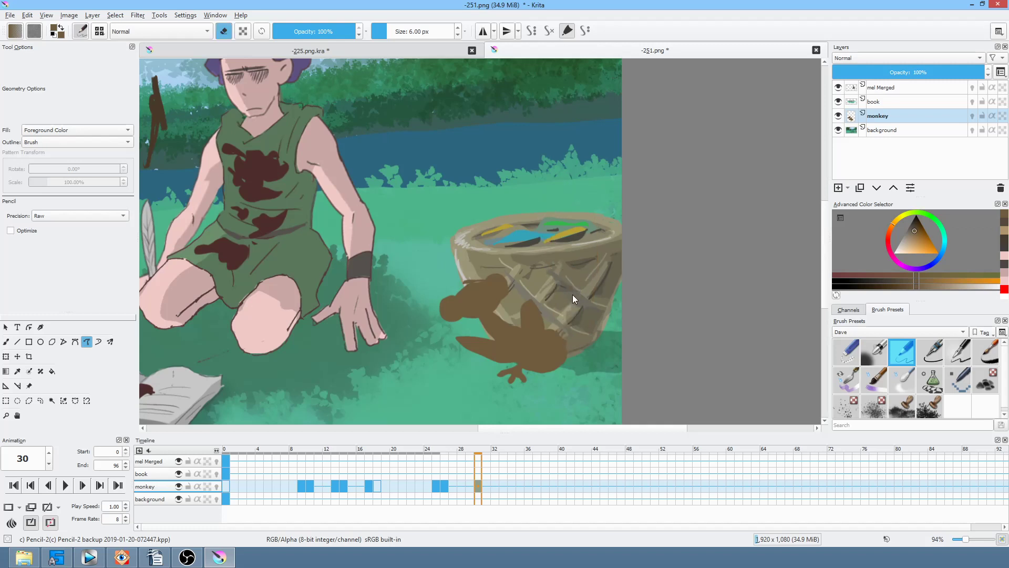
{"action": "key", "text": "e"}
{"action": "left_click_drag", "start_coordinate": [576, 276], "coordinate": [563, 345]}
- Erase the monkey's tail at frame 31 and redraw it with its tip bending away from the character
{"action": "left_click", "coordinate": [487, 485]}
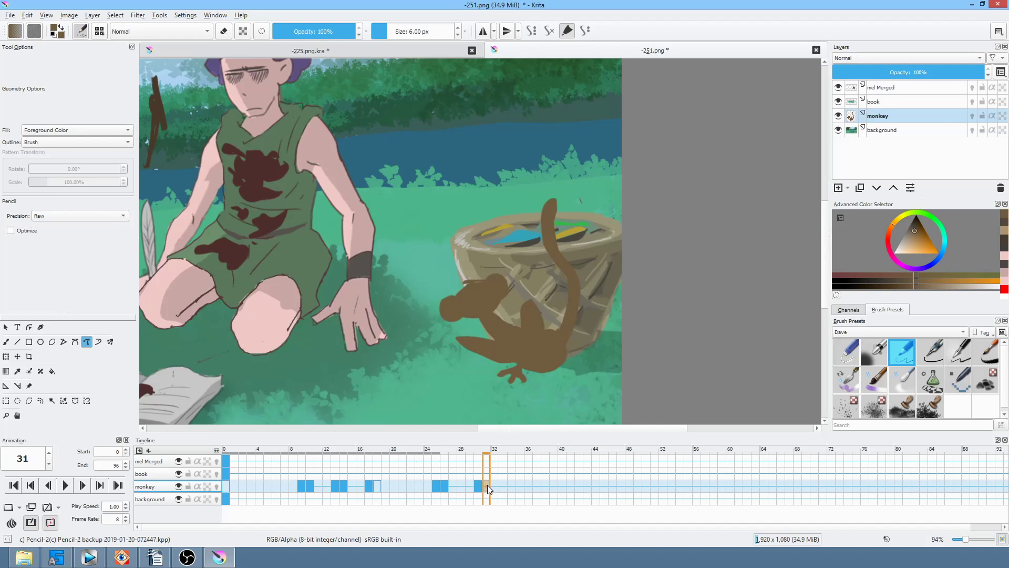
{"action": "left_click_drag", "start_coordinate": [556, 184], "coordinate": [542, 244]}
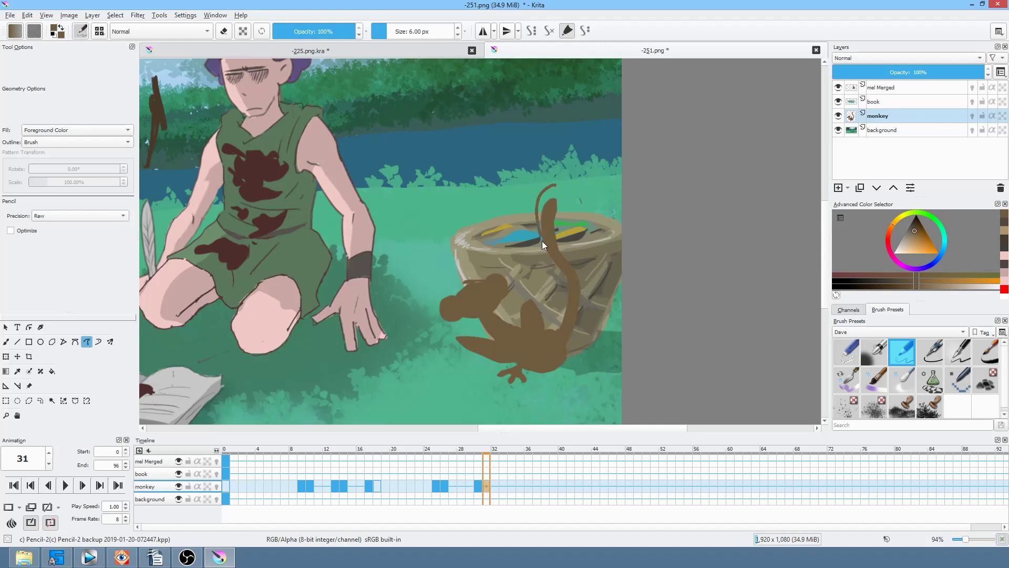
{"action": "mouse_move", "coordinate": [582, 333]}
{"action": "left_mouse_down"}
{"action": "mouse_move", "coordinate": [594, 296]}
{"action": "mouse_move", "coordinate": [586, 209]}
{"action": "left_mouse_up"}
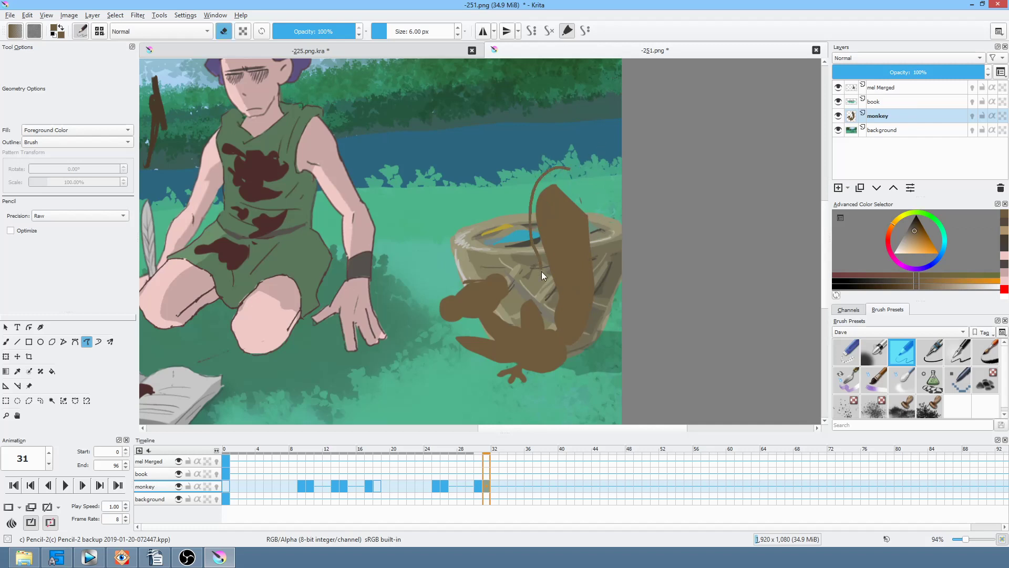
{"action": "key", "text": "ctrl+z"}
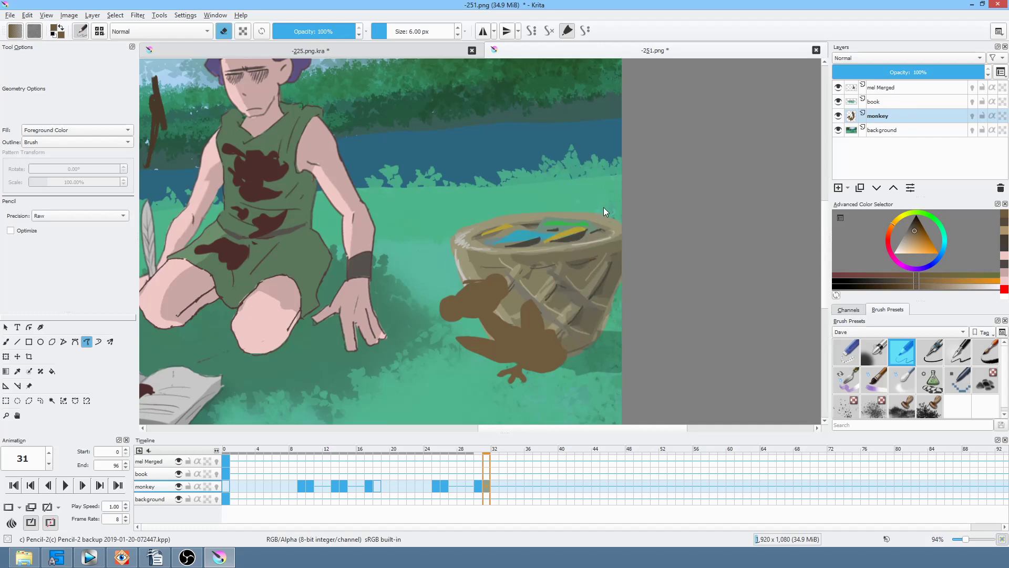
{"action": "key", "text": "e"}
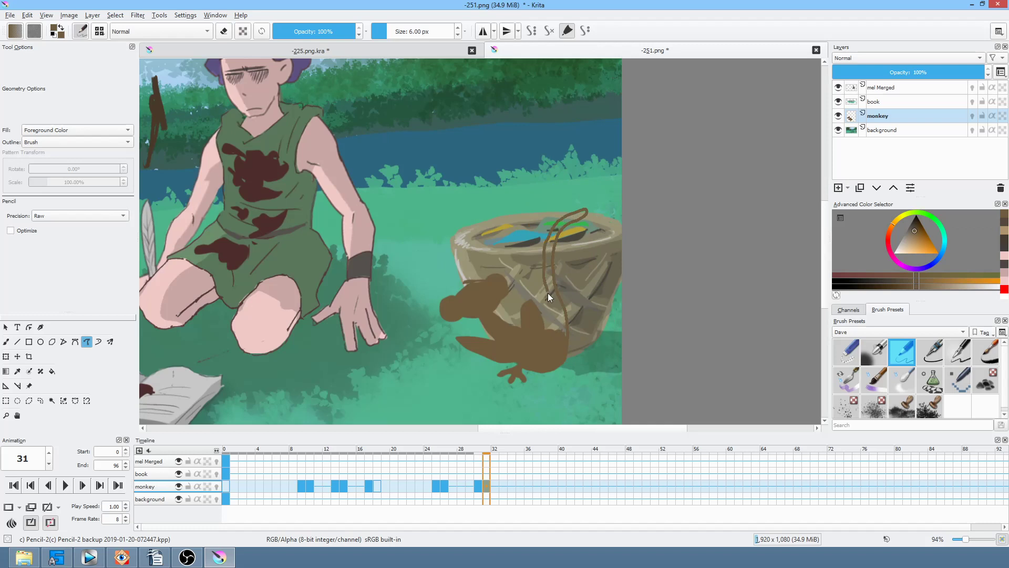
{"action": "left_click_drag", "start_coordinate": [560, 333], "coordinate": [562, 338]}
- Play frames 30 to 31 as a range to check the monkey's tail wag
{"action": "left_click", "coordinate": [479, 486]}
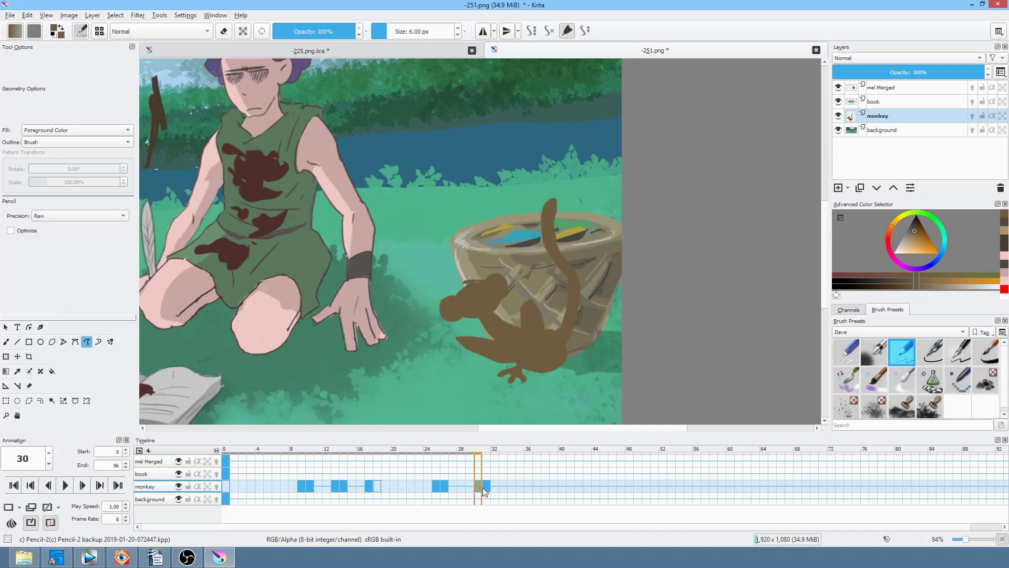
{"action": "left_click", "coordinate": [487, 485], "text": "shift"}
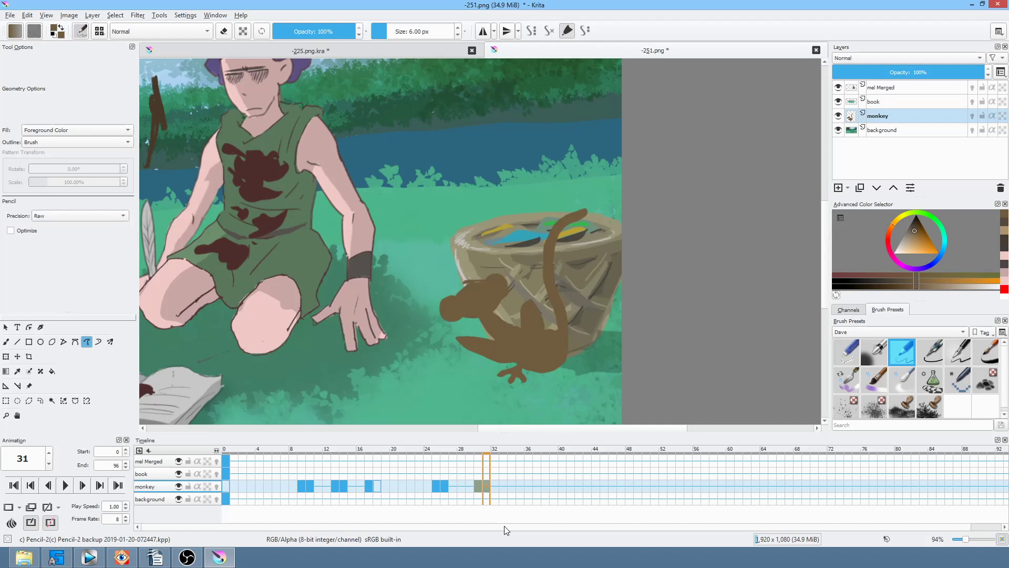
{"action": "left_click", "coordinate": [478, 473]}
{"action": "left_click", "coordinate": [486, 474], "text": "shift"}
{"action": "key", "text": "space"}
{"action": "left_click", "coordinate": [478, 487]}
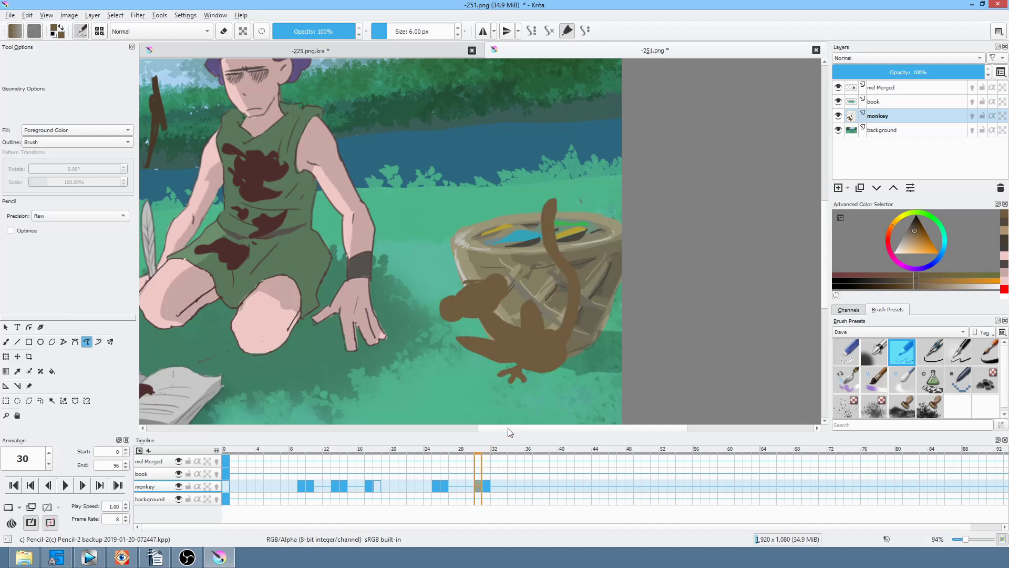
{"action": "key", "text": "e"}
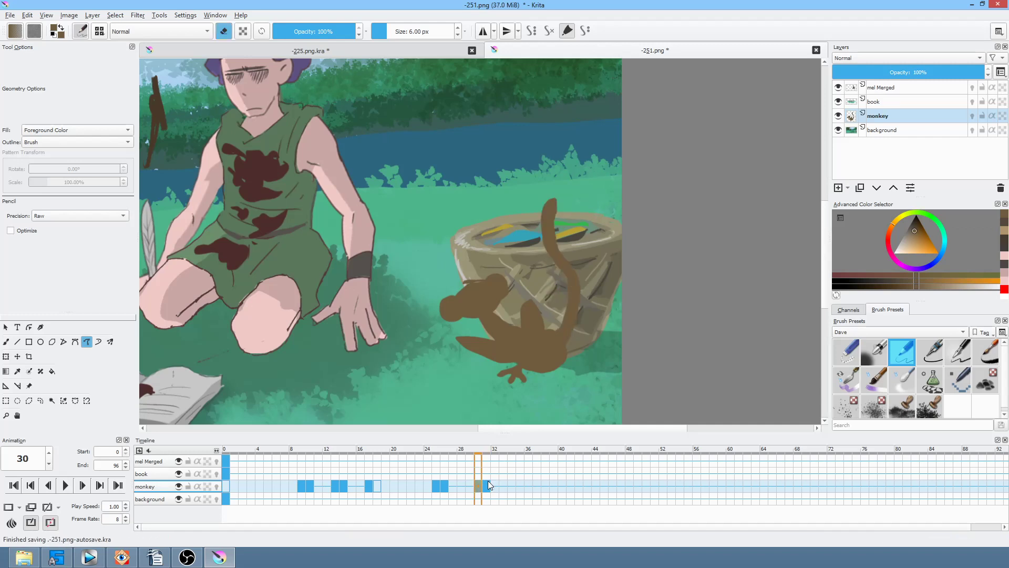
{"action": "left_click_drag", "start_coordinate": [477, 474], "coordinate": [485, 472]}
{"action": "key", "text": "space"}
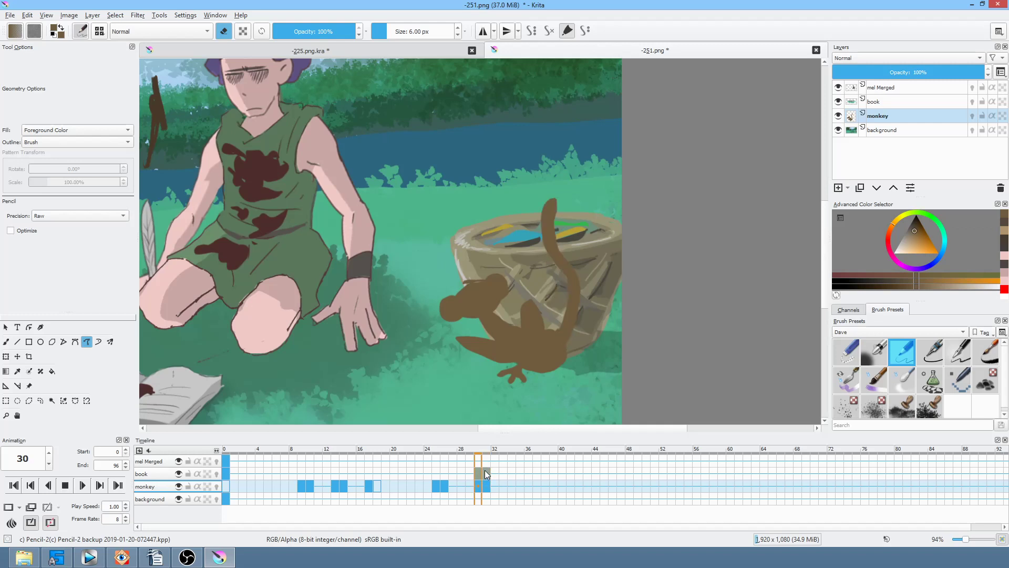
{"action": "key", "text": "space"}
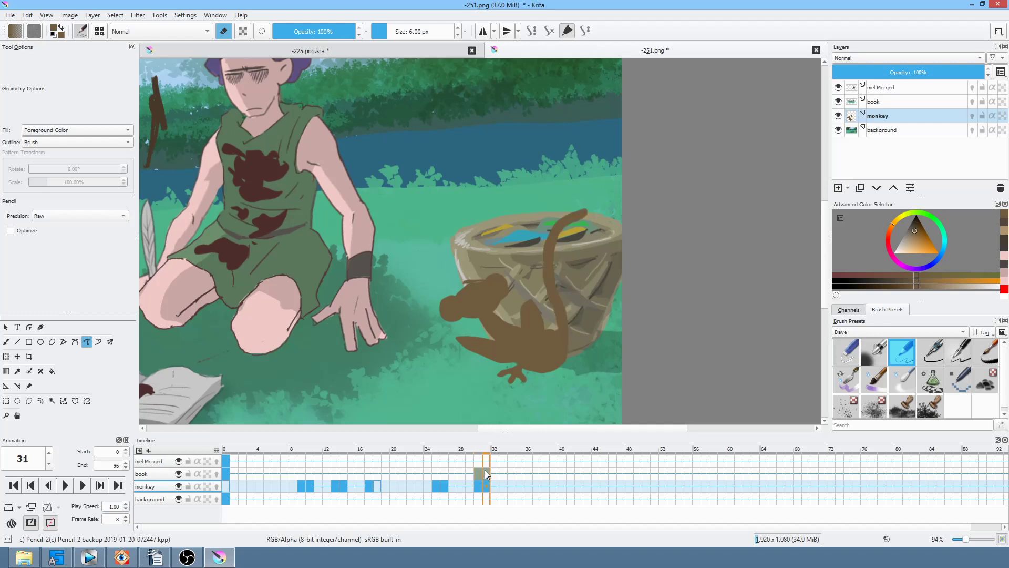
- Copy the monkey's tail-wag keyframes from frames 30 and 31 to frames 32 to 35 and play back from frames 23 and 16
{"action": "left_click", "coordinate": [427, 487]}
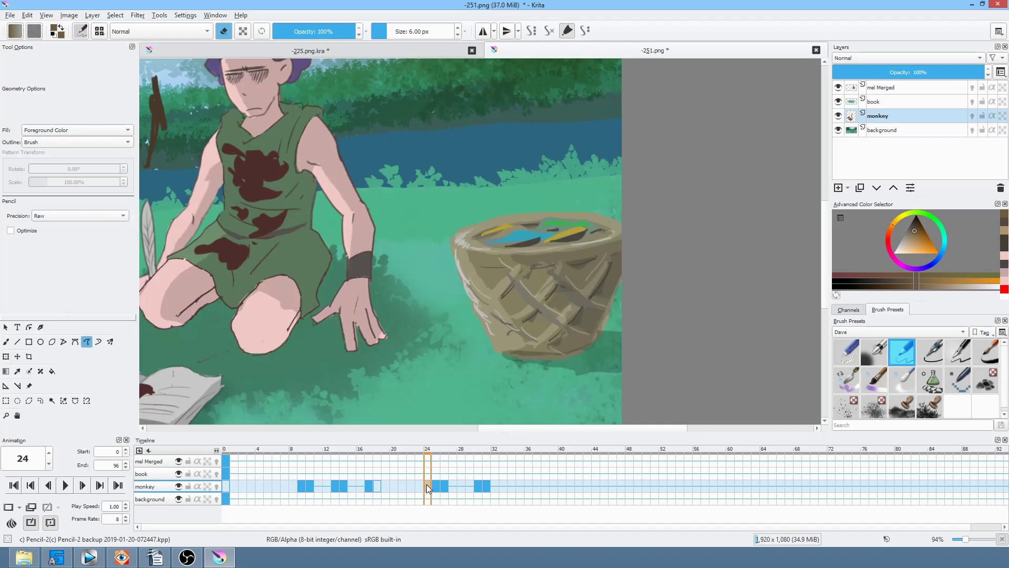
{"action": "left_click_drag", "start_coordinate": [477, 487], "coordinate": [513, 486]}
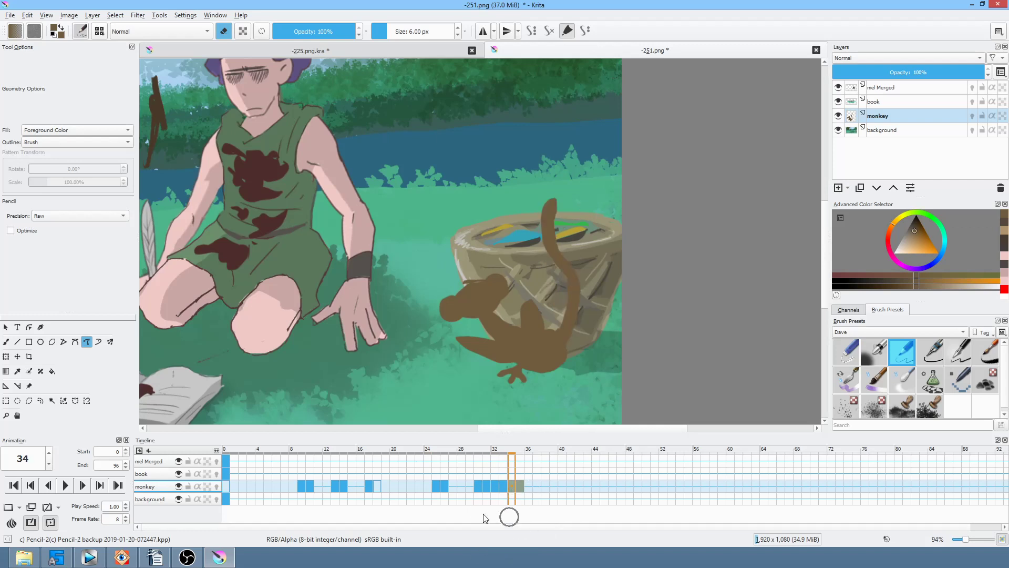
{"action": "left_click", "coordinate": [421, 487]}
{"action": "key", "text": "space"}
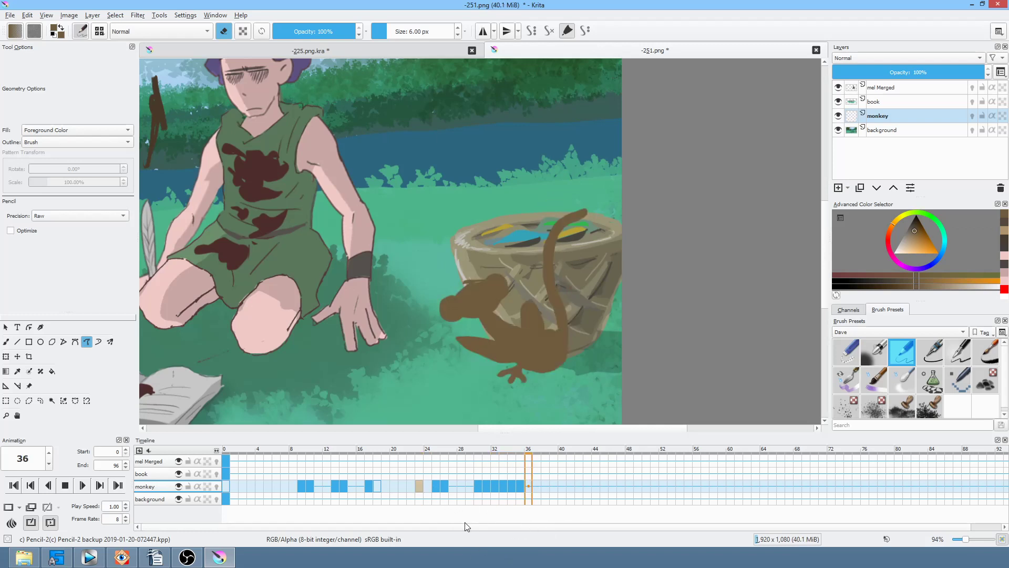
{"action": "key", "text": "space"}
{"action": "left_click", "coordinate": [360, 486]}
{"action": "key", "text": "space"}
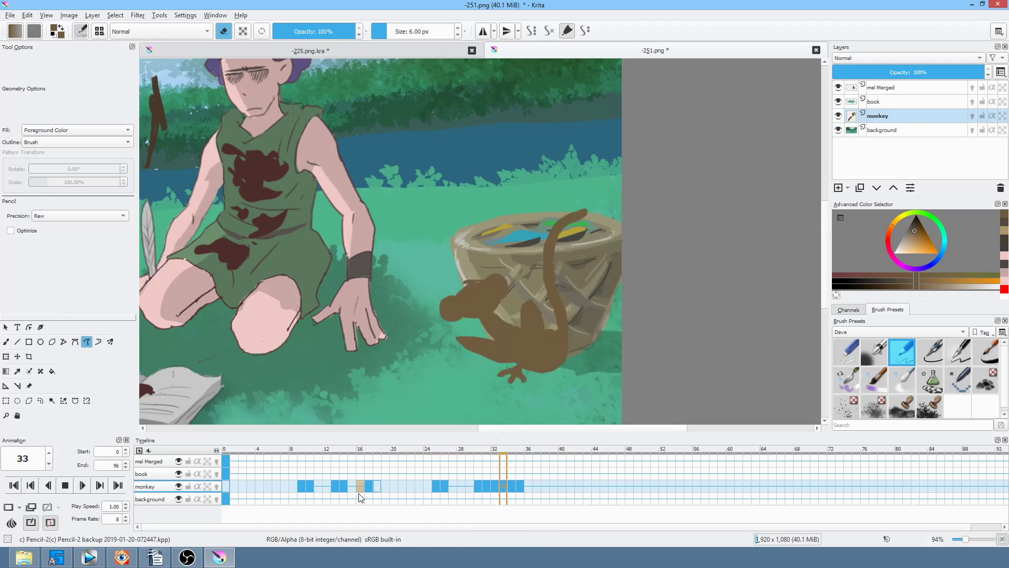
{"action": "key", "text": "space"}
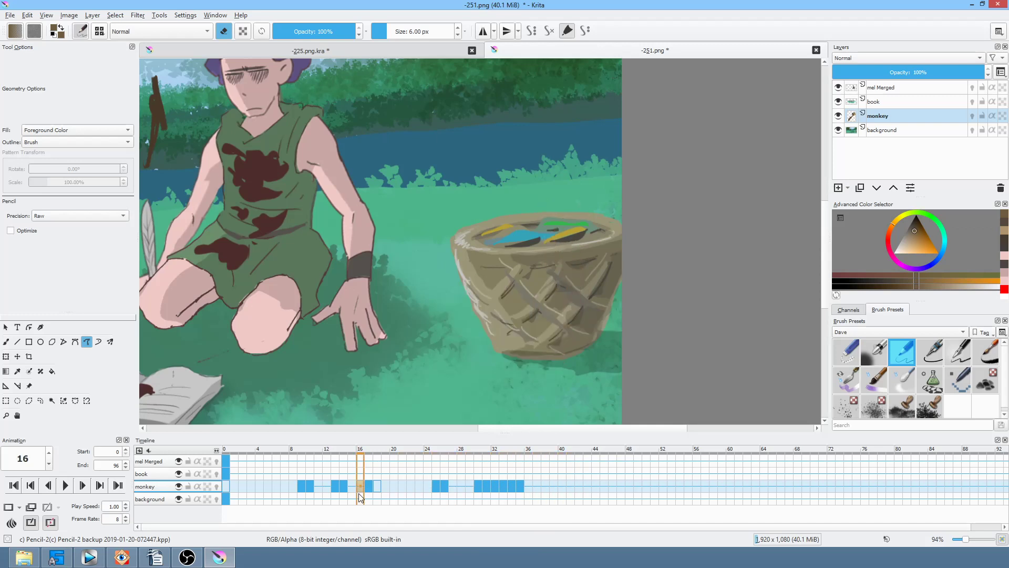
- Copy the monkey's brown smear keyframe from frame 25 to frame 38 and add a blank keyframe at frame 39
{"action": "left_click", "coordinate": [443, 486]}
{"action": "left_click", "coordinate": [434, 486]}
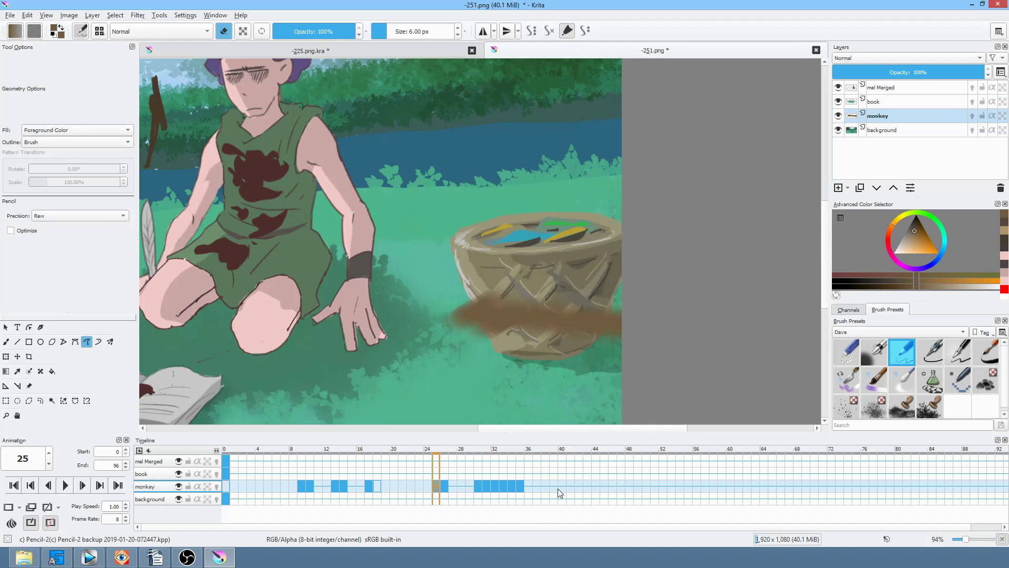
{"action": "left_click_drag", "start_coordinate": [435, 493], "coordinate": [548, 487]}
{"action": "left_click", "coordinate": [552, 487]}
{"action": "double_click", "coordinate": [554, 487]}
- Paint a tall vertical brown smear over the basket's outer side at frame 42 of the monkey layer
{"action": "left_click", "coordinate": [577, 486]}
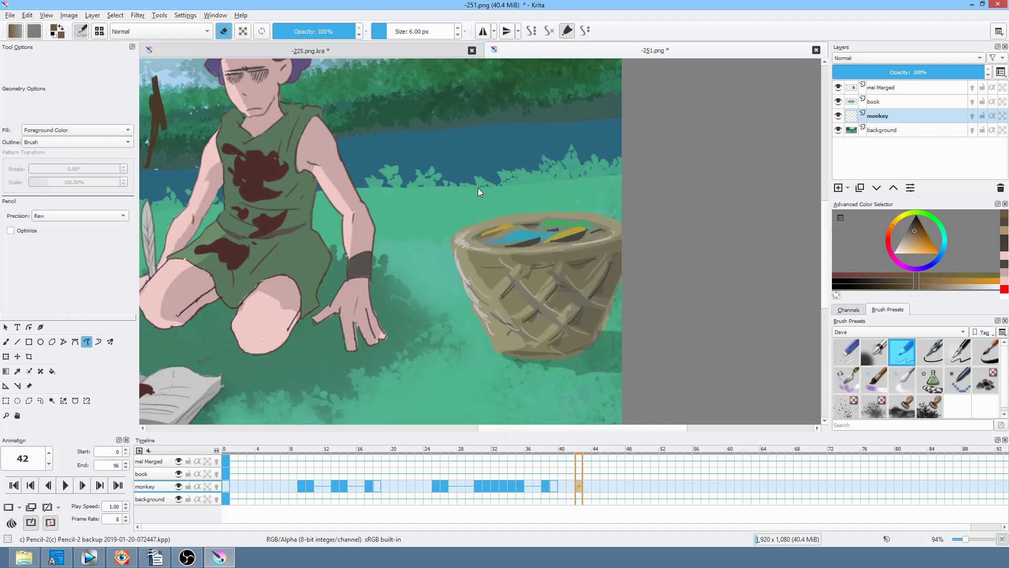
{"action": "key", "text": "e"}
{"action": "mouse_move", "coordinate": [607, 252]}
{"action": "left_mouse_down"}
{"action": "mouse_move", "coordinate": [600, 169]}
{"action": "mouse_move", "coordinate": [582, 245]}
{"action": "mouse_move", "coordinate": [620, 352]}
{"action": "left_mouse_up"}
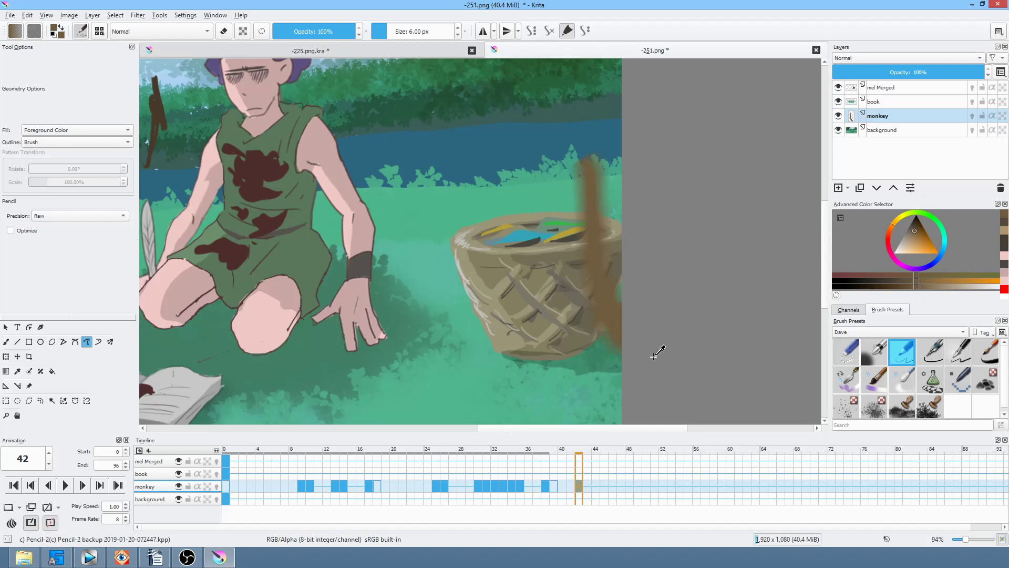
- Paint the brown monkey at frame 43, with round head, ears, body and an arm, peeking over the basket's outer rim
{"action": "left_click", "coordinate": [586, 484]}
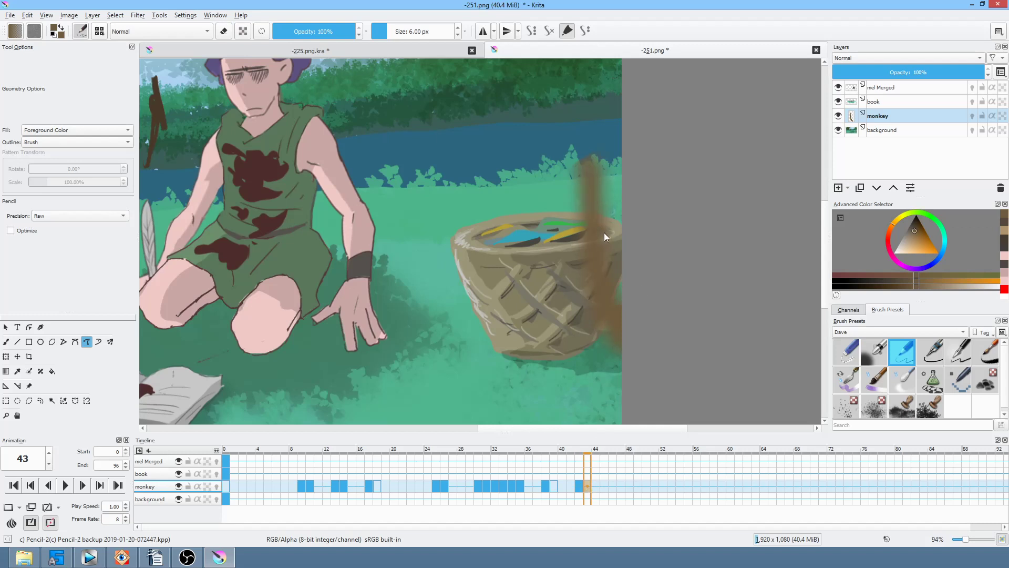
{"action": "key", "text": "Delete"}
{"action": "left_click_drag", "start_coordinate": [594, 206], "coordinate": [592, 235]}
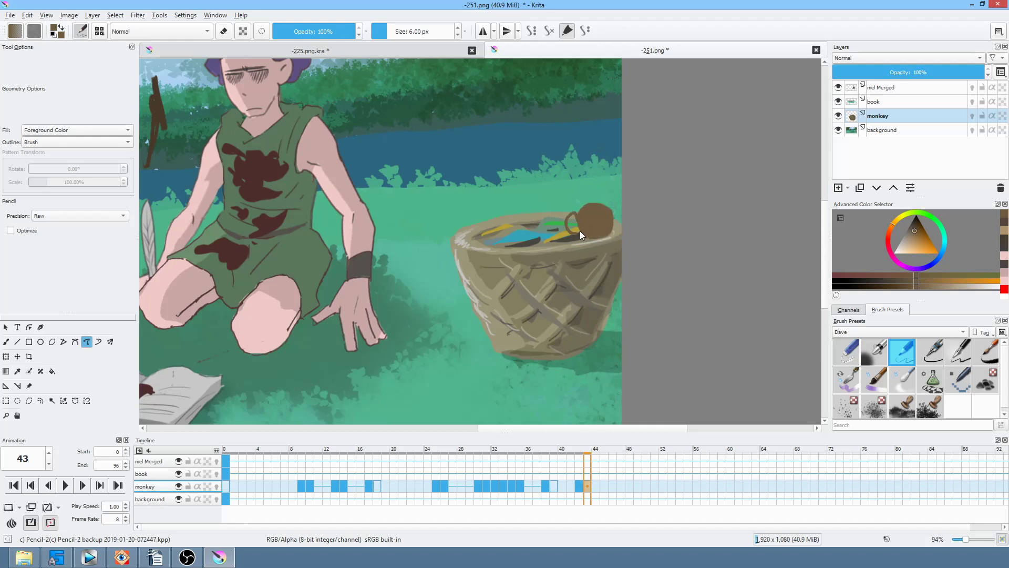
{"action": "left_click_drag", "start_coordinate": [611, 216], "coordinate": [606, 232]}
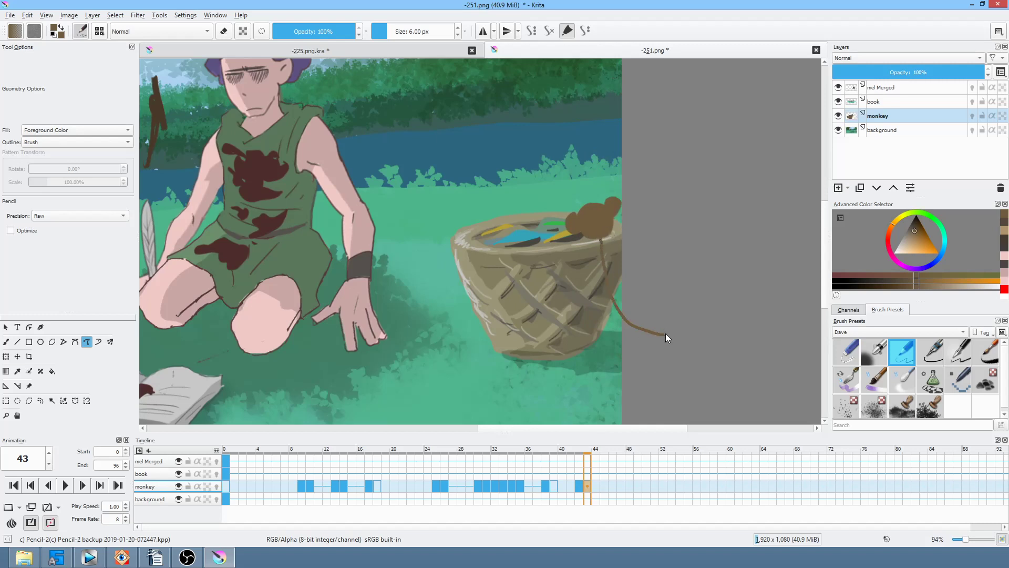
{"action": "left_click_drag", "start_coordinate": [607, 239], "coordinate": [608, 237]}
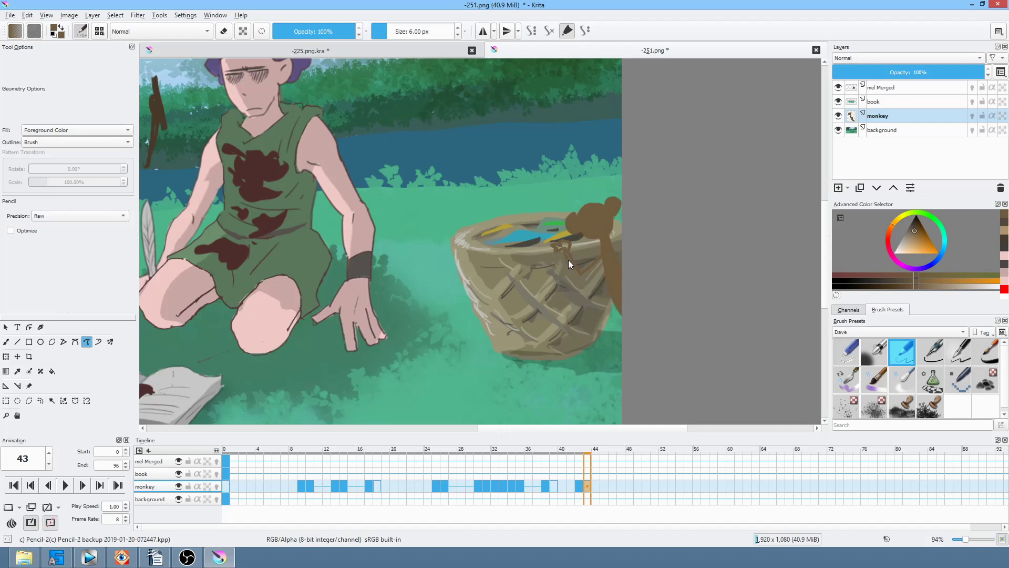
{"action": "left_click_drag", "start_coordinate": [577, 279], "coordinate": [603, 264]}
- Save the document as PNG with compression 1 and alpha channel, also keeping a Krita copy
{"action": "scroll", "coordinate": [677, 277], "scroll_direction": "down", "scroll_amount": 3}
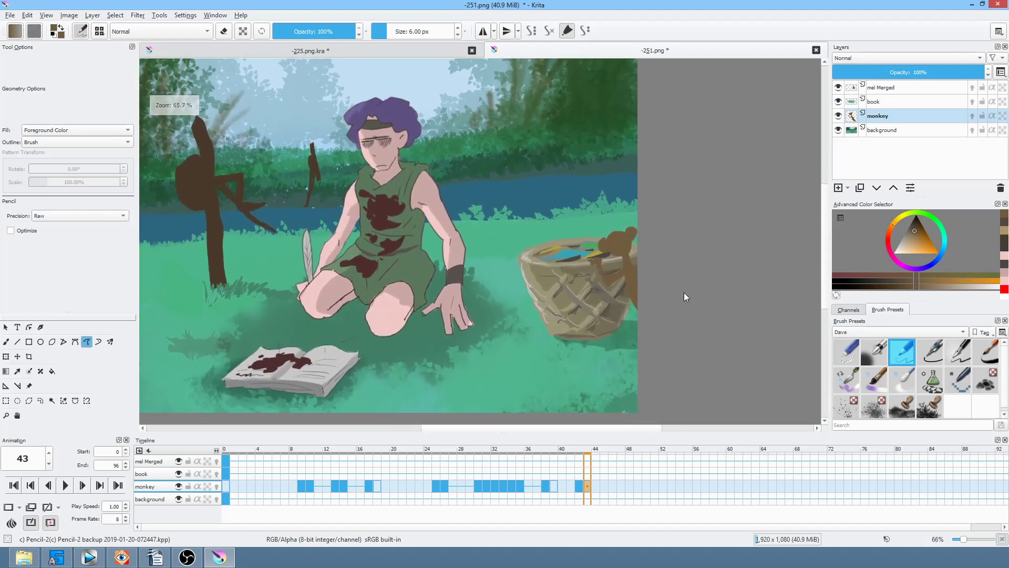
{"action": "left_click", "coordinate": [10, 15]}
{"action": "left_click", "coordinate": [19, 71]}
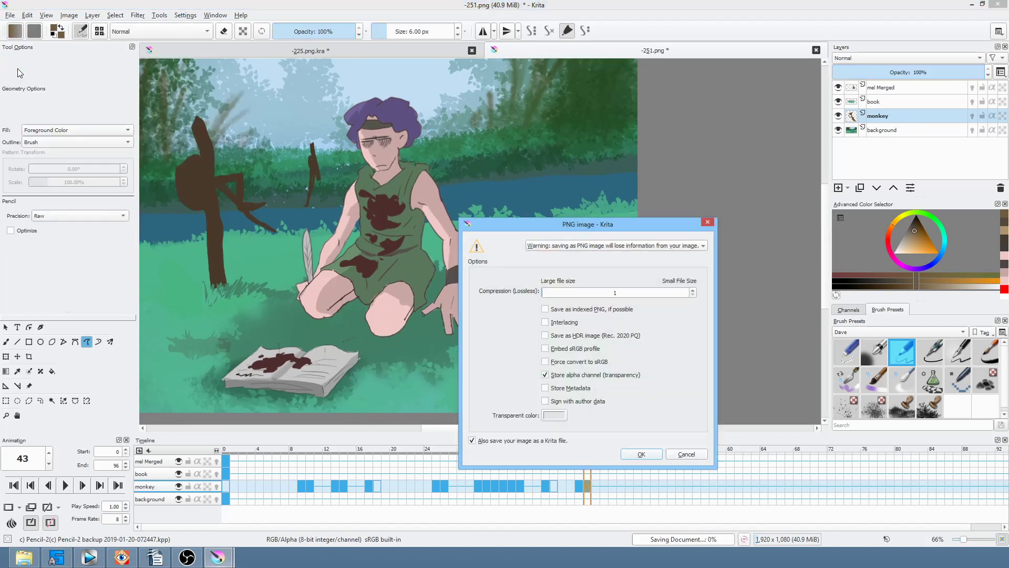
{"action": "left_click", "coordinate": [642, 454]}
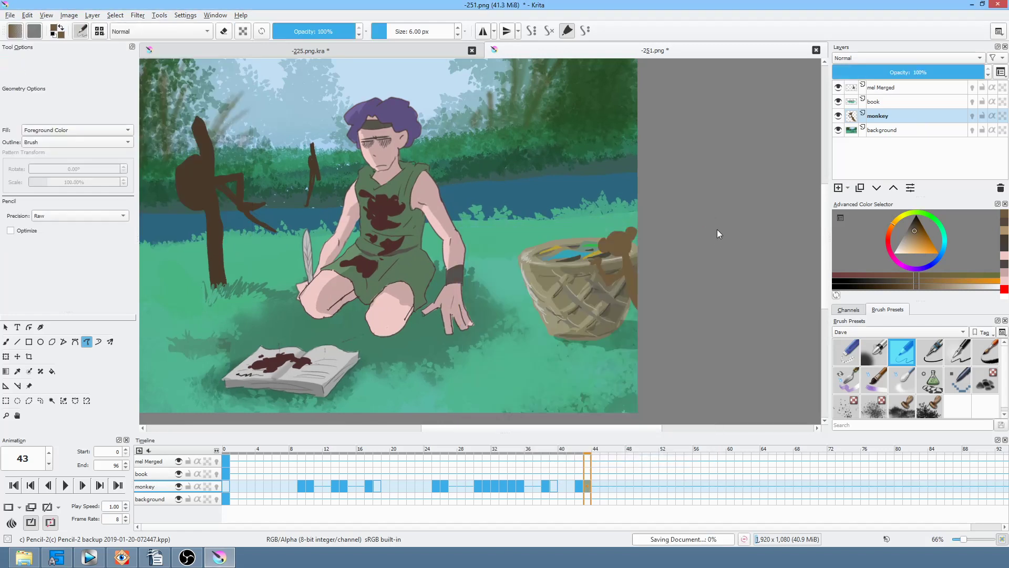
{"action": "scroll", "coordinate": [687, 293], "scroll_direction": "down", "scroll_amount": 1}
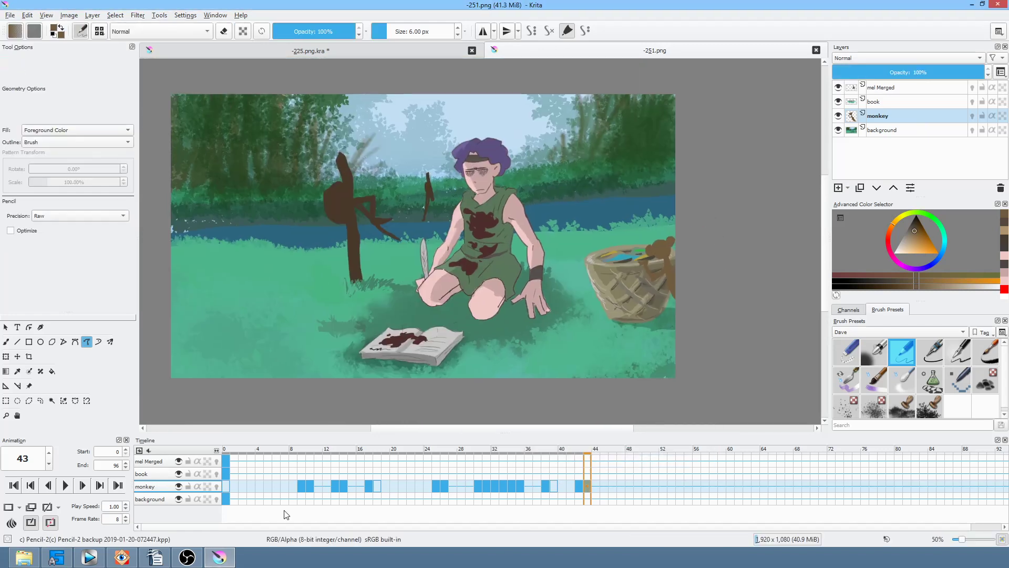
- Scrub and play the animation from frame 0 through frame 43 to check the monkey's movements
{"action": "left_click", "coordinate": [226, 484]}
{"action": "left_click_drag", "start_coordinate": [231, 450], "coordinate": [586, 478]}
{"action": "left_click", "coordinate": [558, 475]}
{"action": "key", "text": "space"}
{"action": "key", "text": "space"}
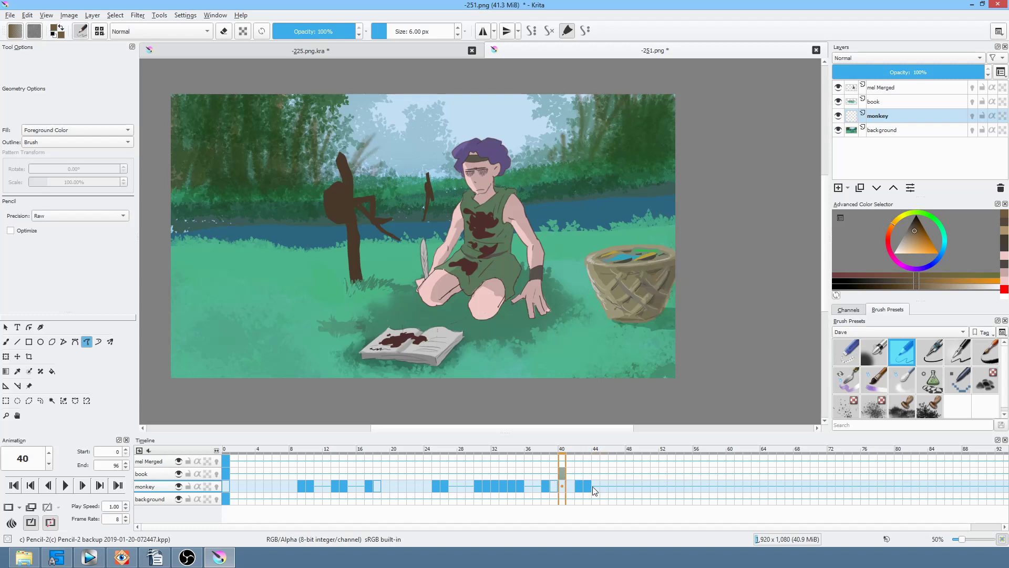
- Scale the monkey at frame 43 up slightly around its centre with the Transform tool and apply it
{"action": "left_click", "coordinate": [588, 487]}
{"action": "key", "text": "ctrl+t"}
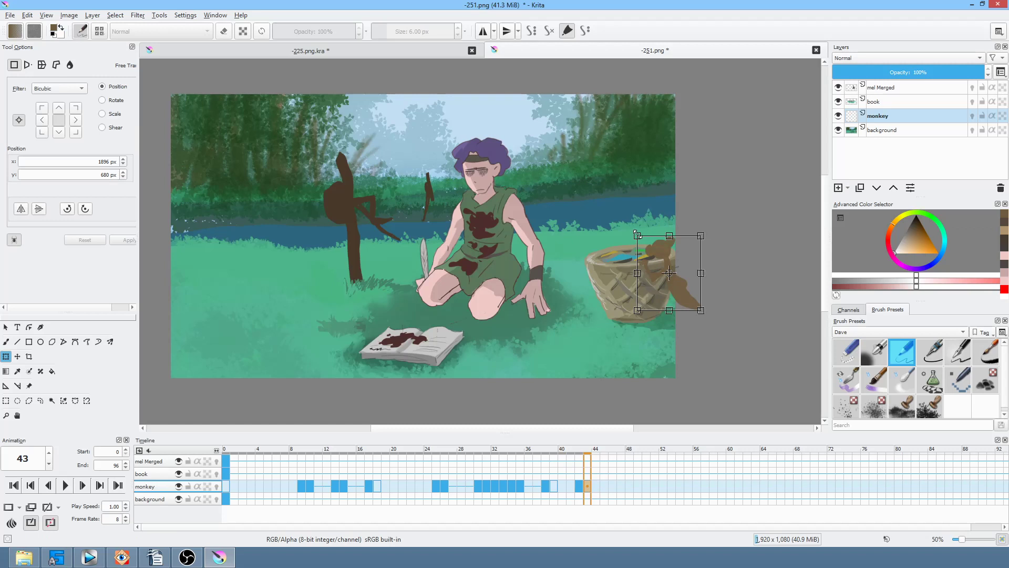
{"action": "left_click_drag", "start_coordinate": [634, 233], "coordinate": [627, 232]}
{"action": "left_click_drag", "start_coordinate": [673, 284], "coordinate": [671, 283]}
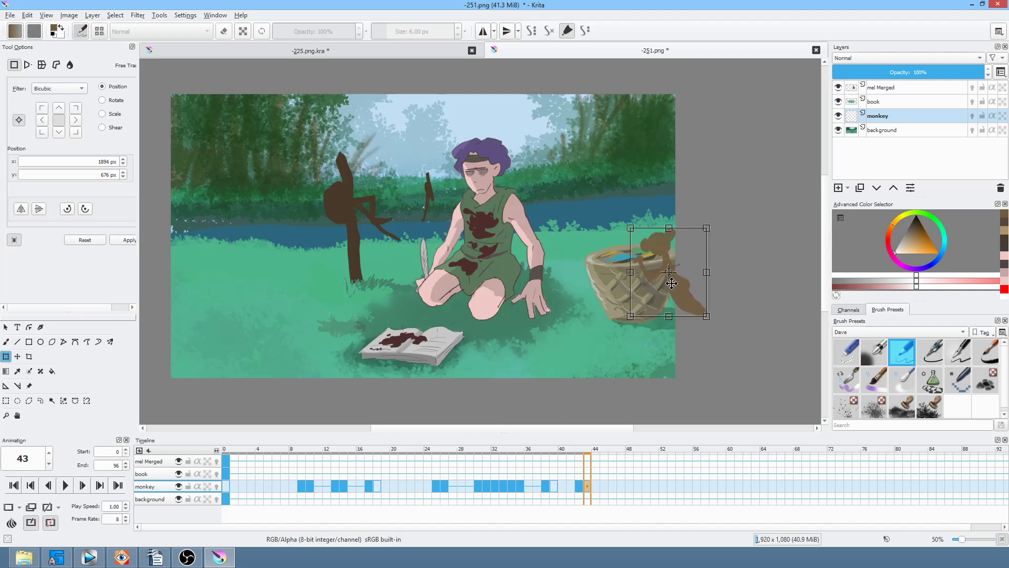
{"action": "left_click", "coordinate": [496, 486]}
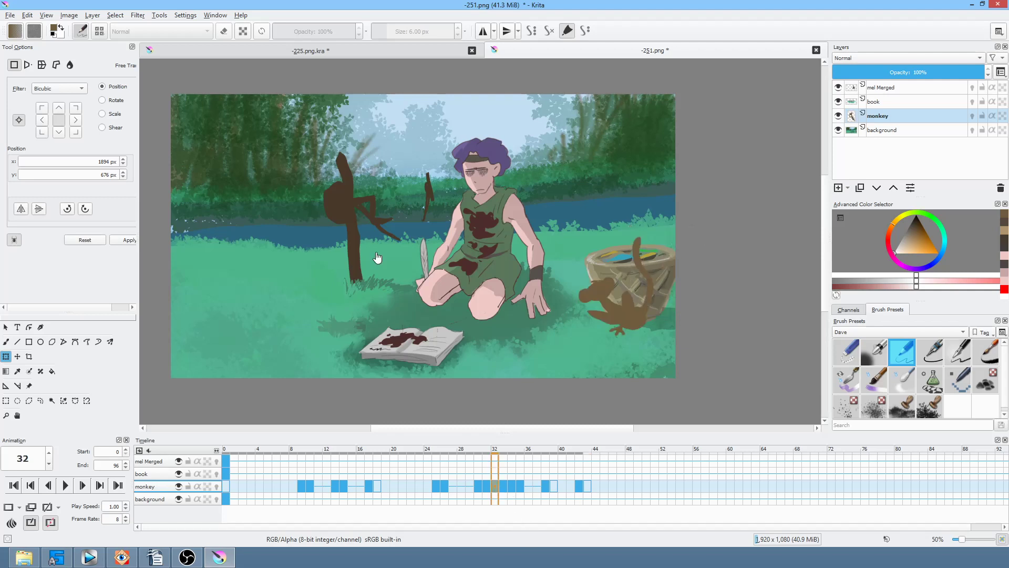
- Save the updated animation as PNG together with its Krita copy
{"action": "left_click", "coordinate": [9, 16]}
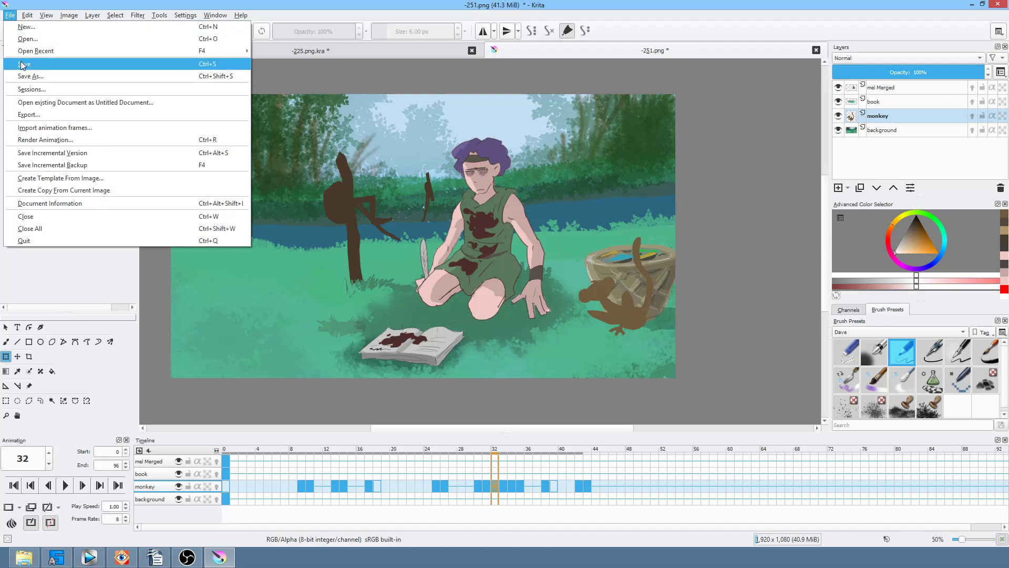
{"action": "left_click", "coordinate": [24, 63]}
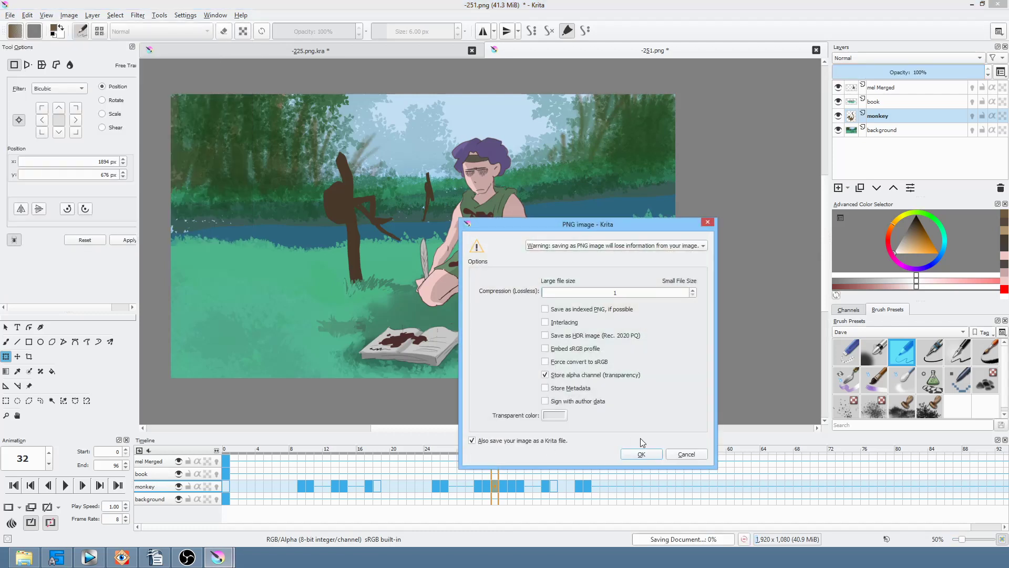
{"action": "left_click", "coordinate": [640, 453]}
- Return to frame 0, put the monkey layer in a group and add a new paint layer above it
{"action": "left_click_drag", "start_coordinate": [236, 449], "coordinate": [210, 450]}
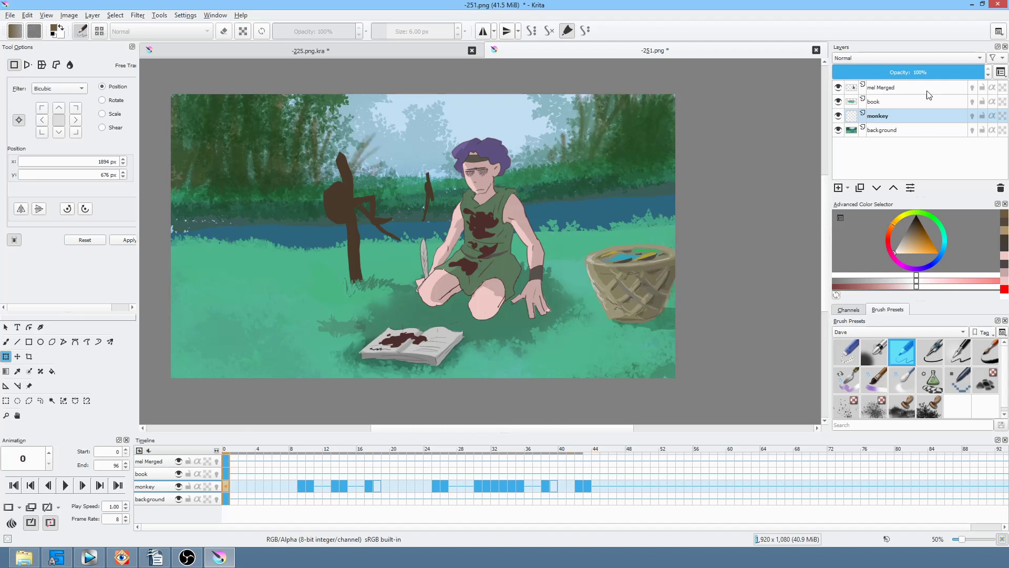
{"action": "left_click", "coordinate": [908, 115]}
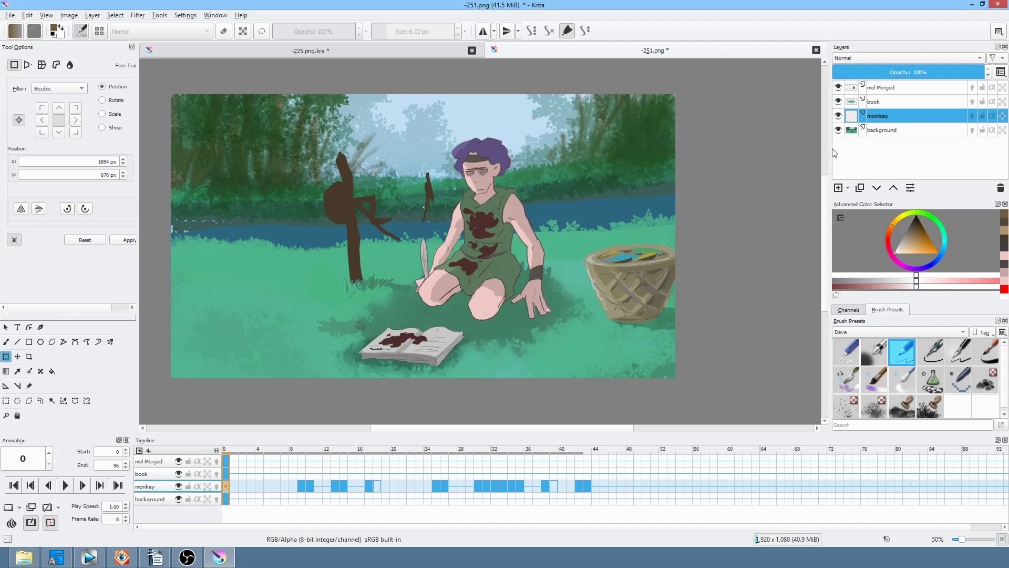
{"action": "key", "text": "ctrl+g"}
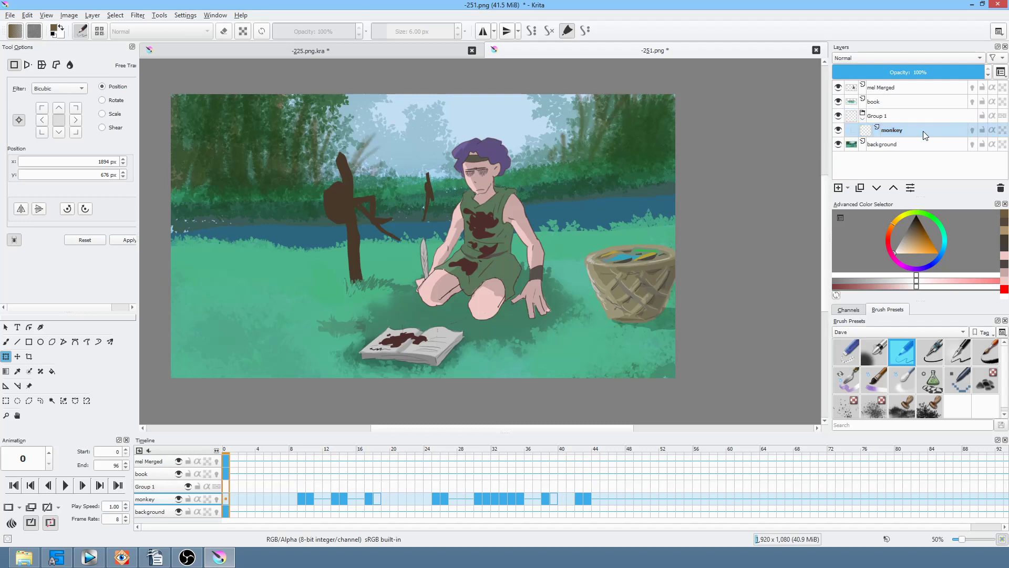
{"action": "left_click", "coordinate": [838, 188]}
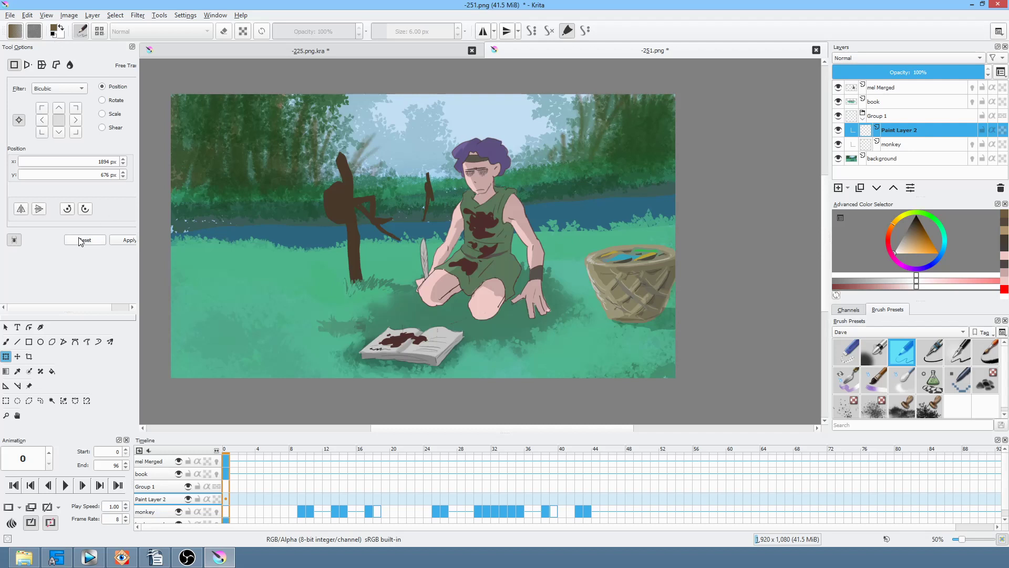
- Draw a linear black Foreground to Transparent gradient across Paint Layer 2, darkest on the basket side
{"action": "left_click", "coordinate": [6, 371]}
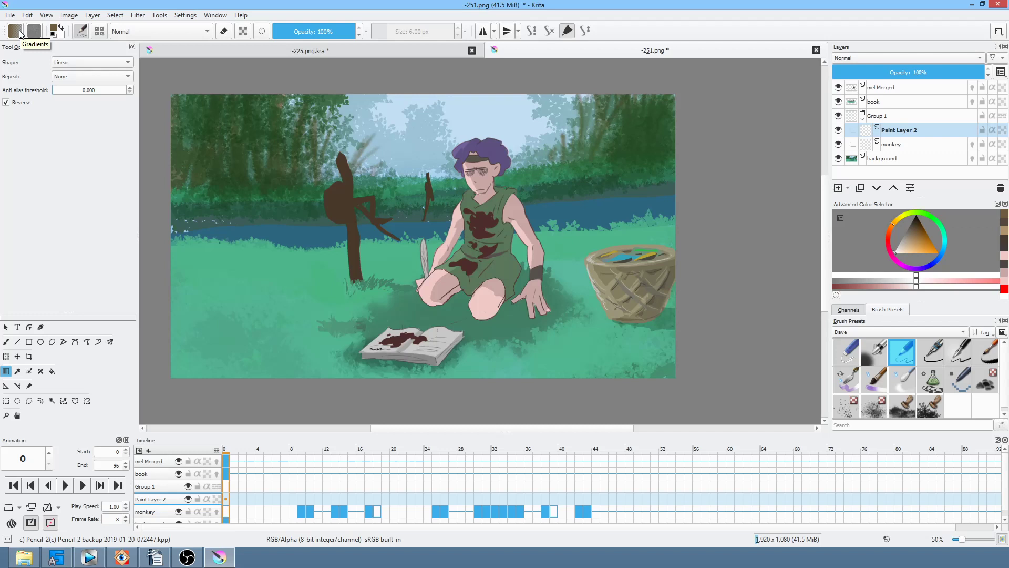
{"action": "left_click", "coordinate": [18, 32]}
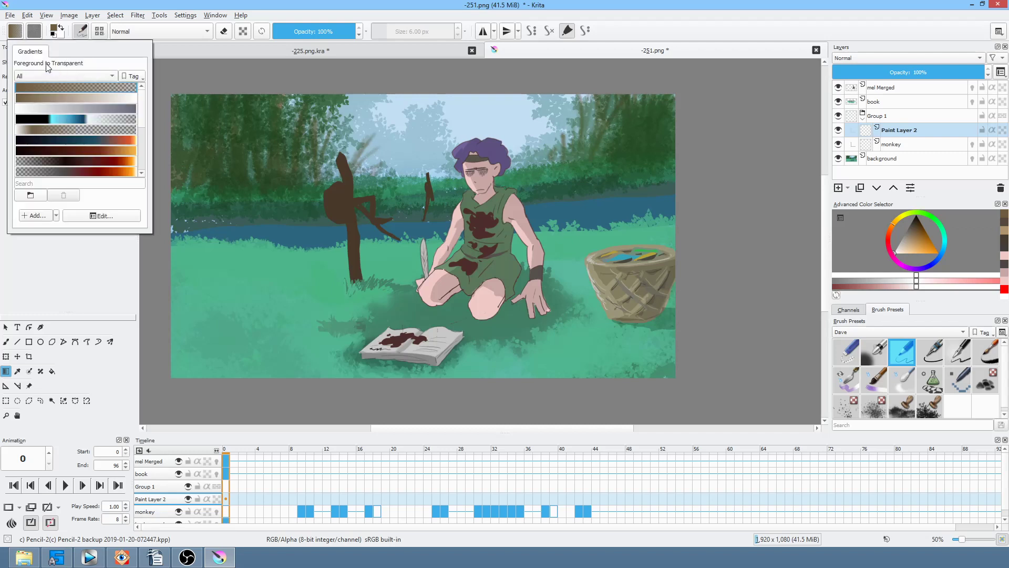
{"action": "left_click", "coordinate": [187, 12]}
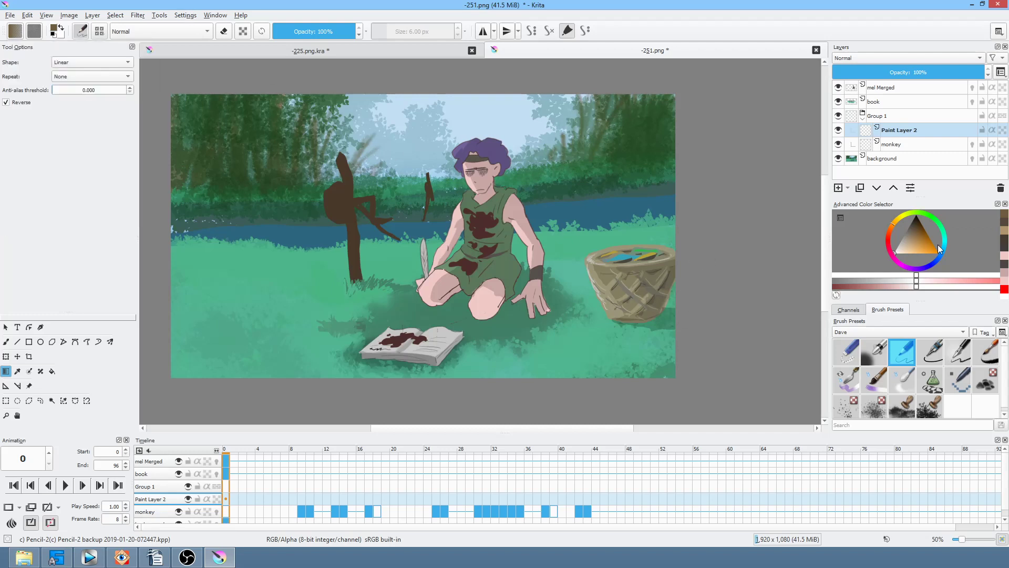
{"action": "left_click_drag", "start_coordinate": [916, 235], "coordinate": [916, 194]}
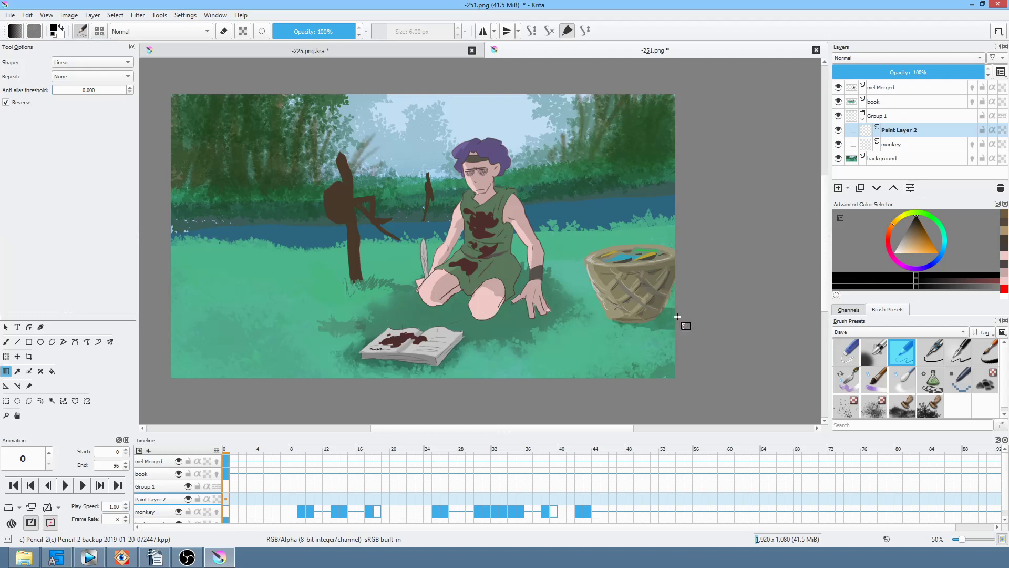
{"action": "mouse_move", "coordinate": [676, 316]}
{"action": "left_mouse_down"}
{"action": "mouse_move", "coordinate": [542, 333]}
{"action": "mouse_move", "coordinate": [258, 328]}
{"action": "left_mouse_up"}
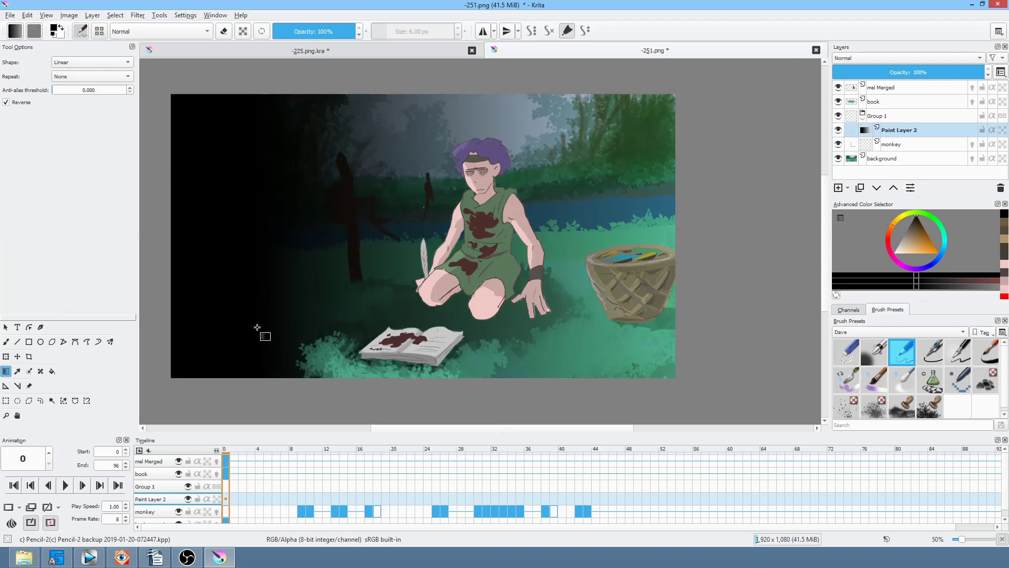
{"action": "key", "text": "ctrl+z"}
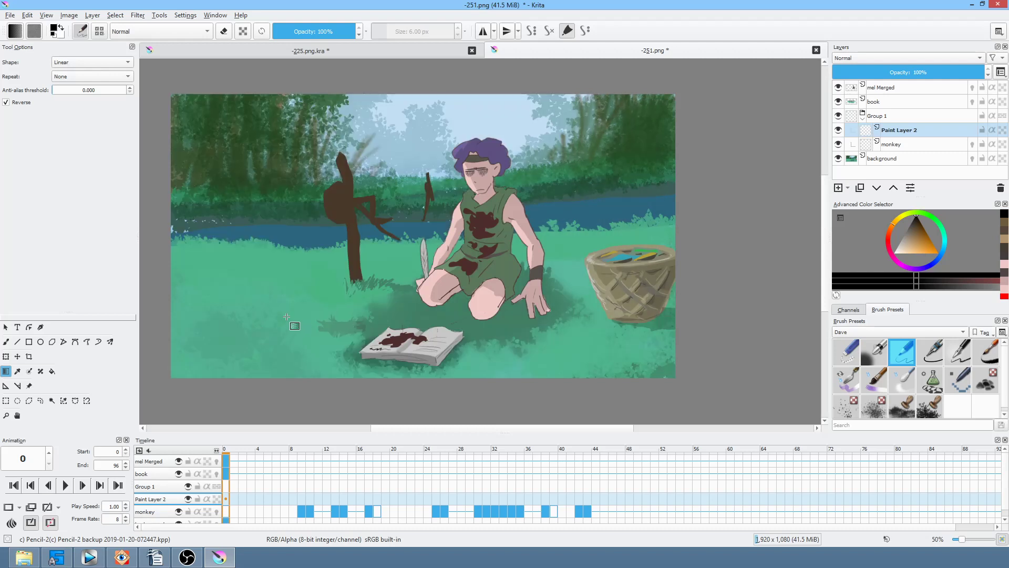
{"action": "mouse_move", "coordinate": [308, 313]}
{"action": "left_mouse_down"}
{"action": "mouse_move", "coordinate": [619, 307]}
{"action": "mouse_move", "coordinate": [677, 296]}
{"action": "left_mouse_up"}
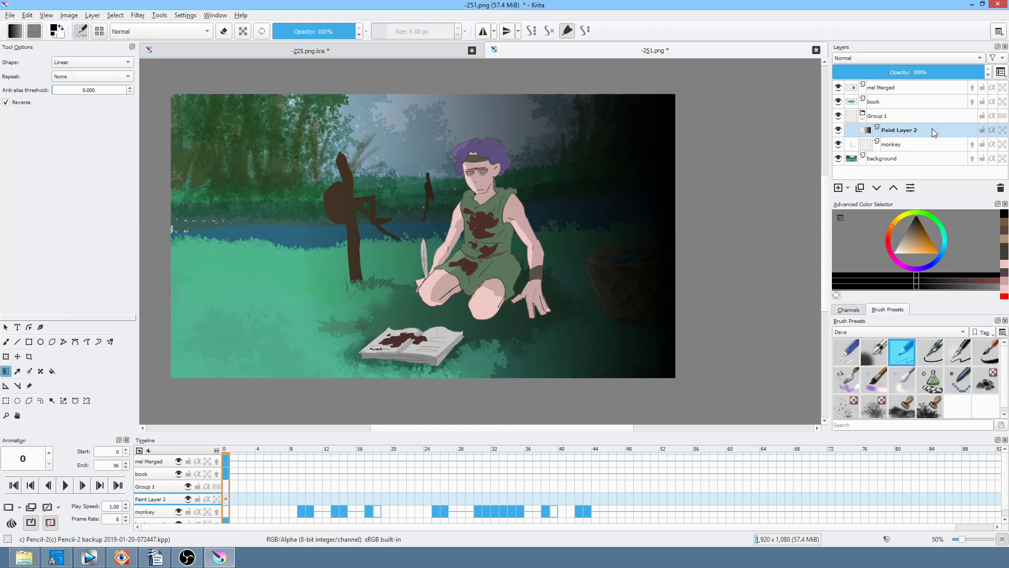
- Make Paint Layer 2 inherit alpha so it shades only the monkey, and set its opacity to 39%
{"action": "left_click", "coordinate": [992, 130]}
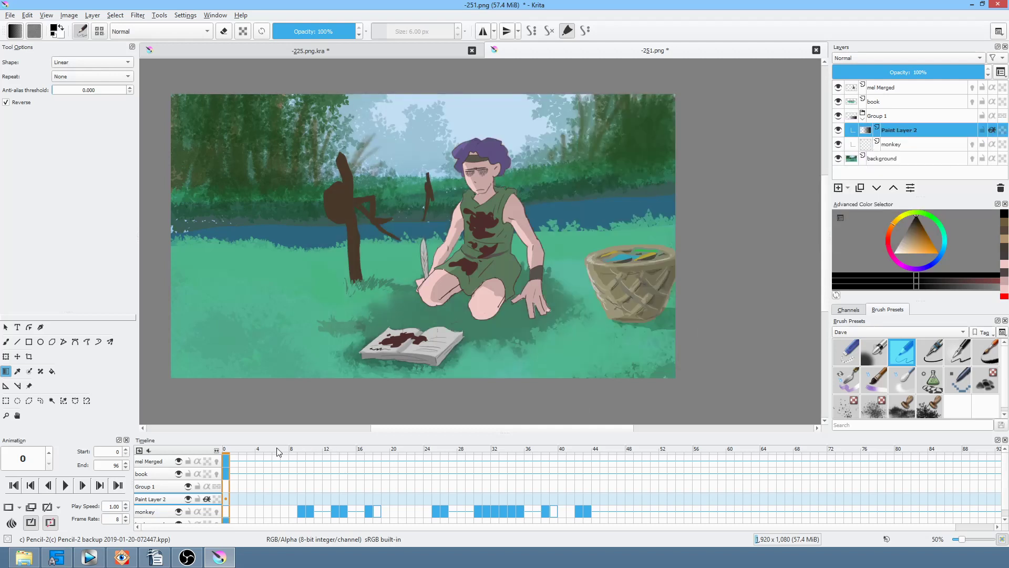
{"action": "left_click_drag", "start_coordinate": [242, 453], "coordinate": [461, 476]}
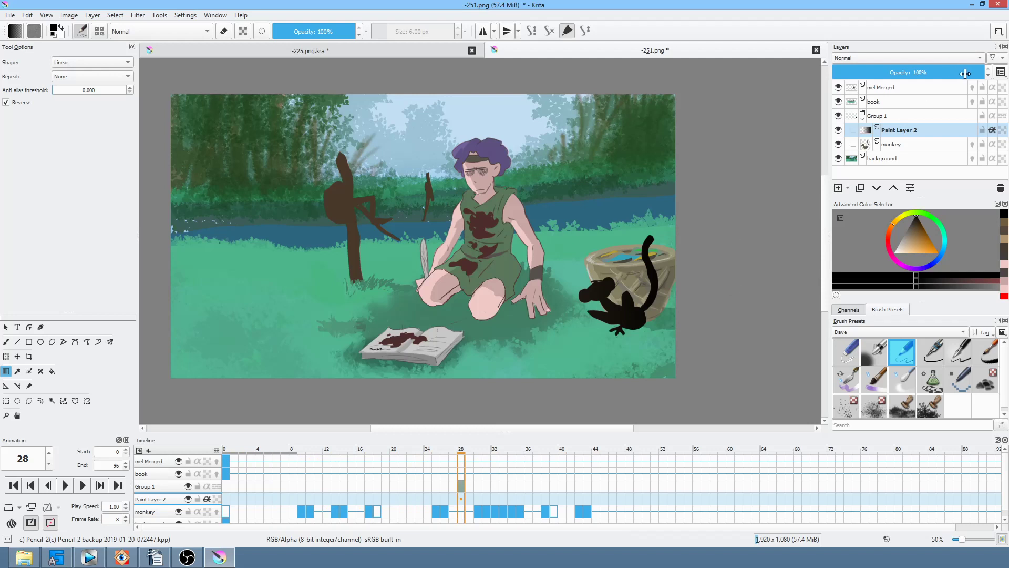
{"action": "mouse_move", "coordinate": [971, 75]}
{"action": "left_mouse_down"}
{"action": "mouse_move", "coordinate": [819, 64]}
{"action": "mouse_move", "coordinate": [892, 64]}
{"action": "left_mouse_up"}
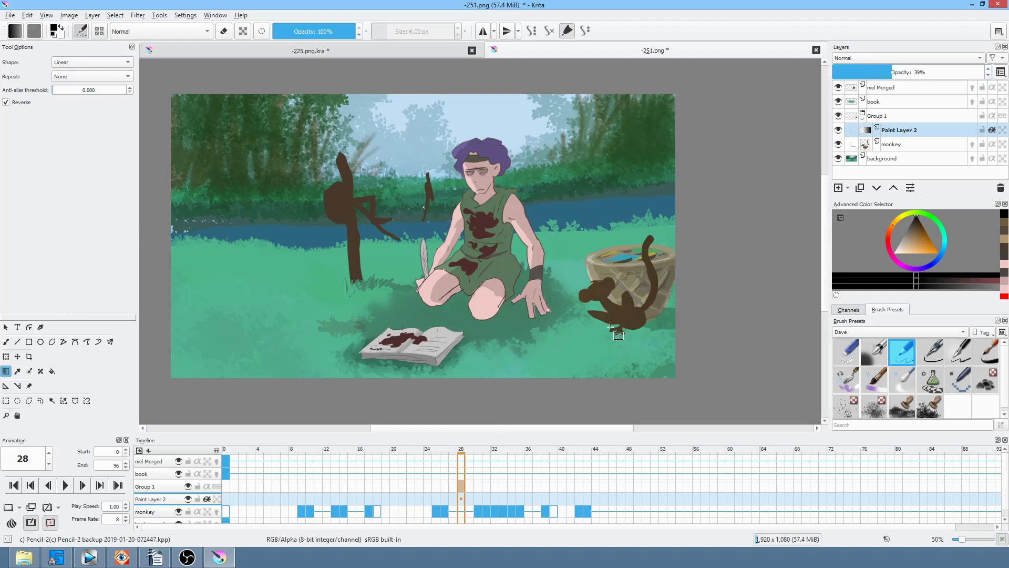
- Save the shaded monkey scene as PNG with alpha channel and a Krita copy
{"action": "left_click", "coordinate": [11, 16]}
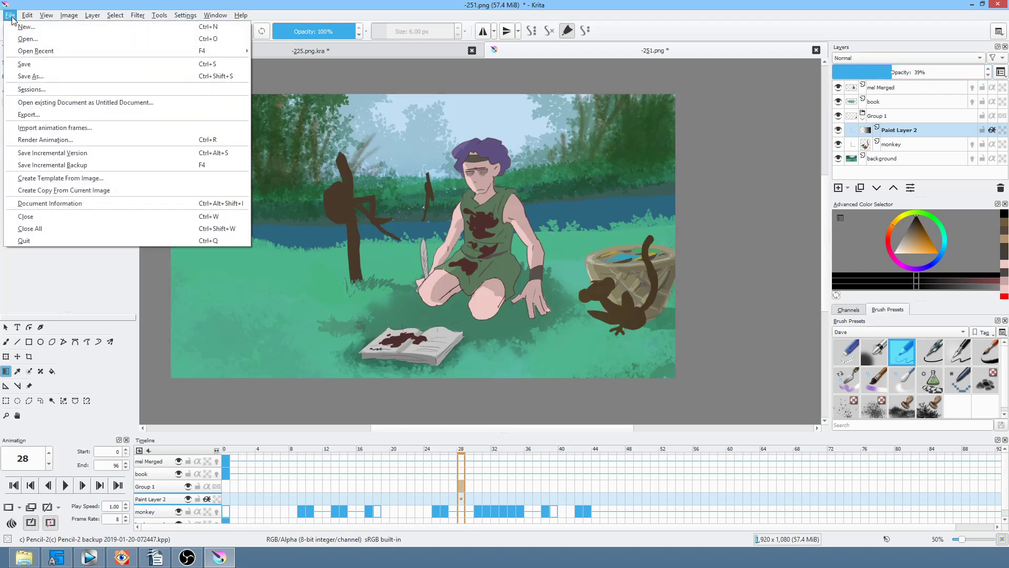
{"action": "left_click", "coordinate": [19, 68]}
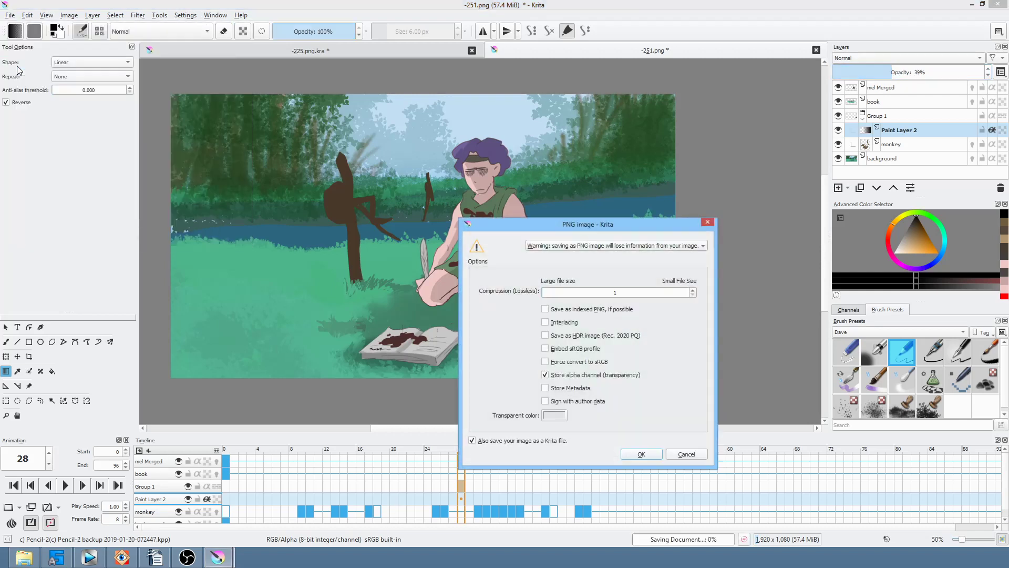
{"action": "left_click", "coordinate": [648, 453]}
- Merge Group 1, with its gradient shading and monkey frames, into a single animated layer
{"action": "left_click", "coordinate": [898, 118]}
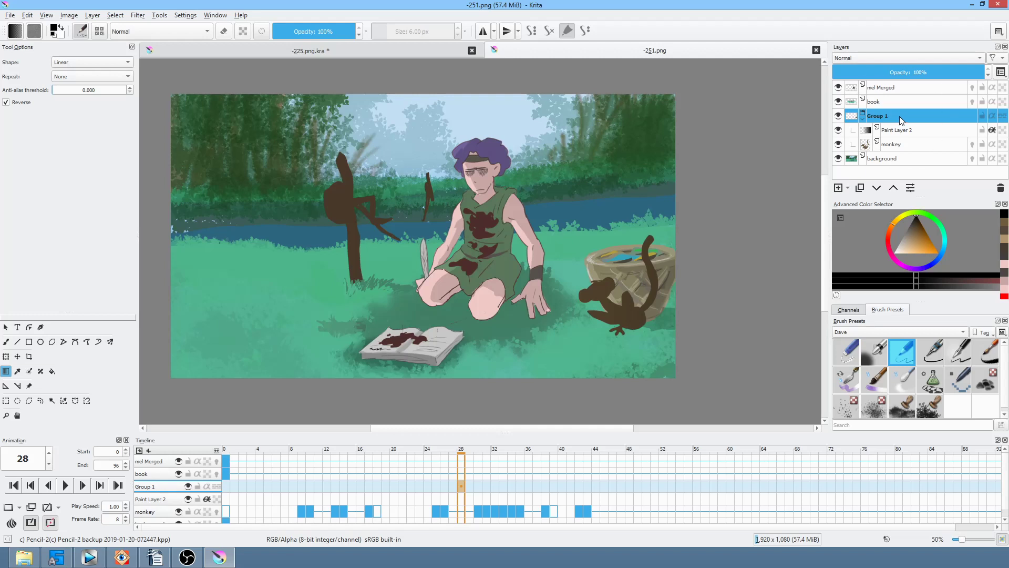
{"action": "key", "text": "ctrl+e"}
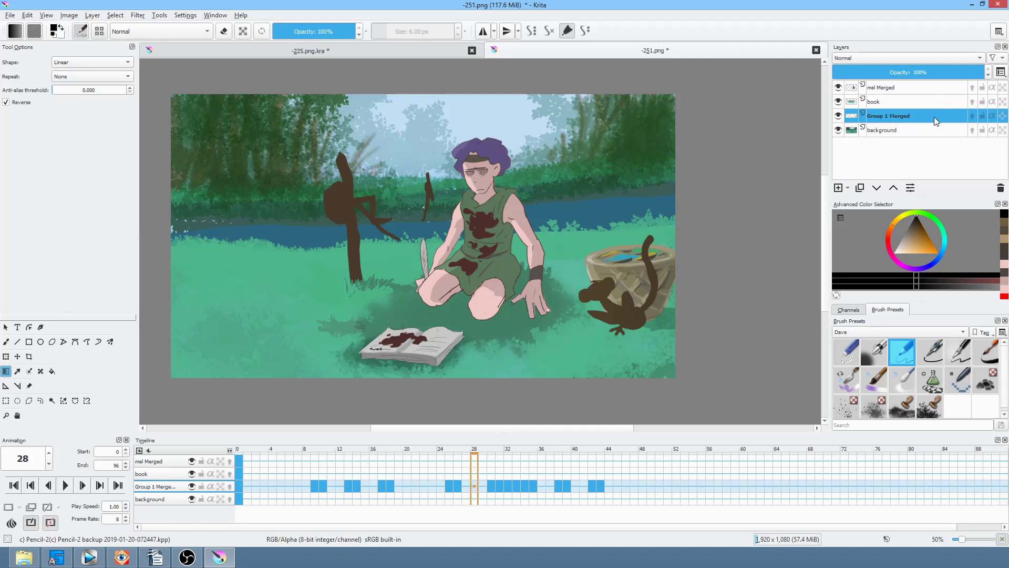
- Play the merged monkey animation from frame 0 and inspect the scene around the basket
{"action": "left_click", "coordinate": [244, 489]}
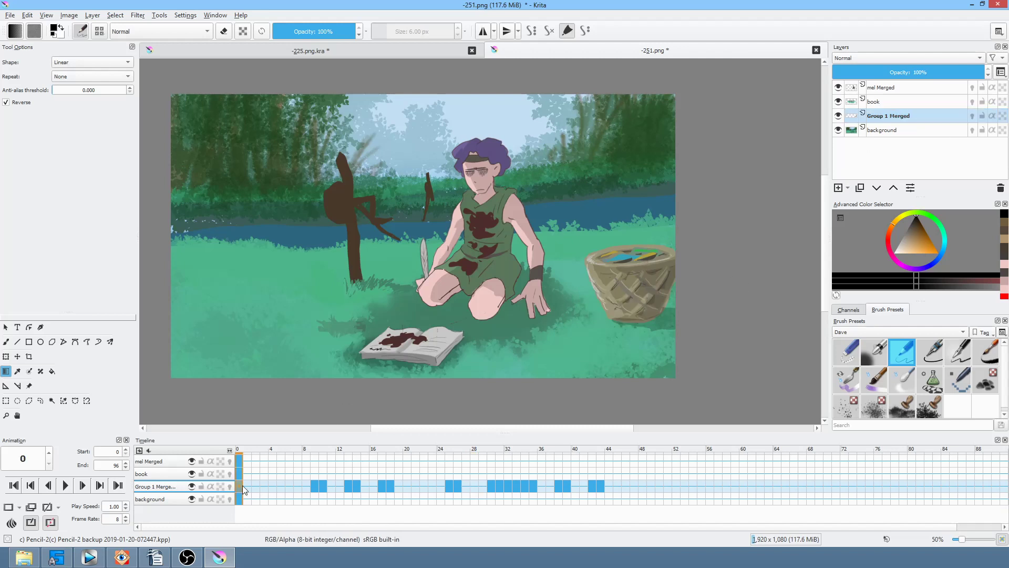
{"action": "scroll", "coordinate": [490, 245], "scroll_direction": "down", "scroll_amount": 3}
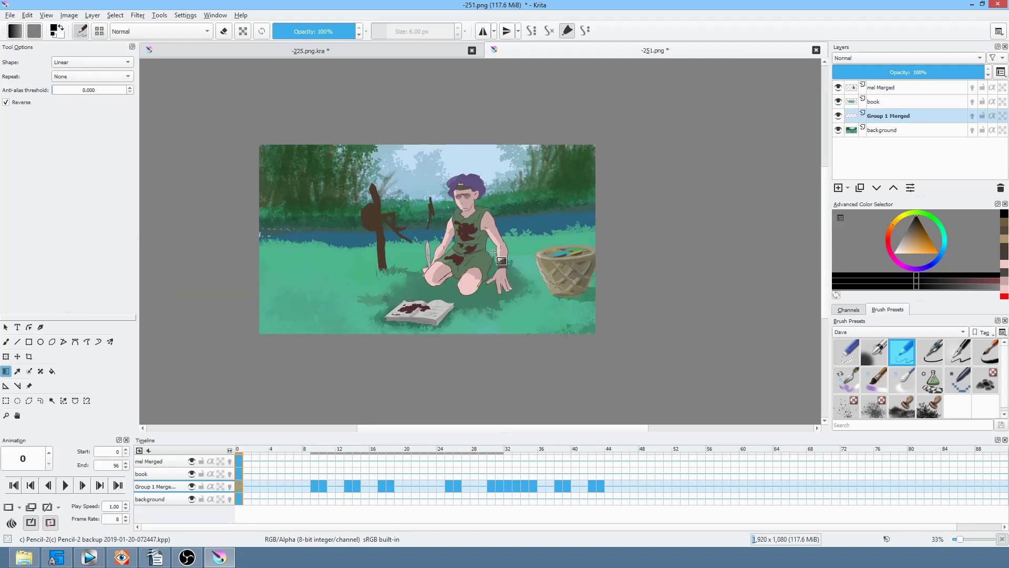
{"action": "key", "text": "space"}
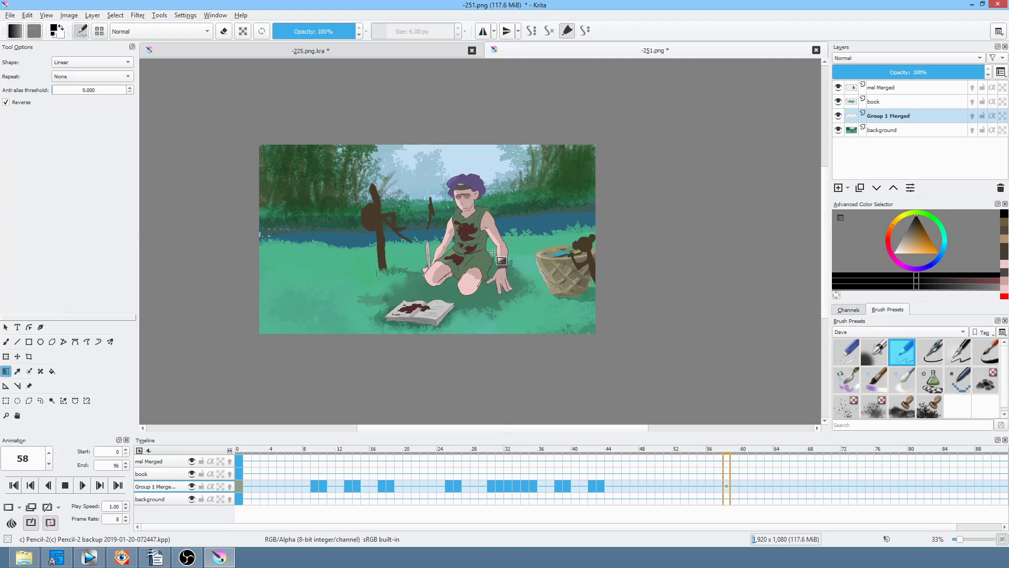
{"action": "key", "text": "space"}
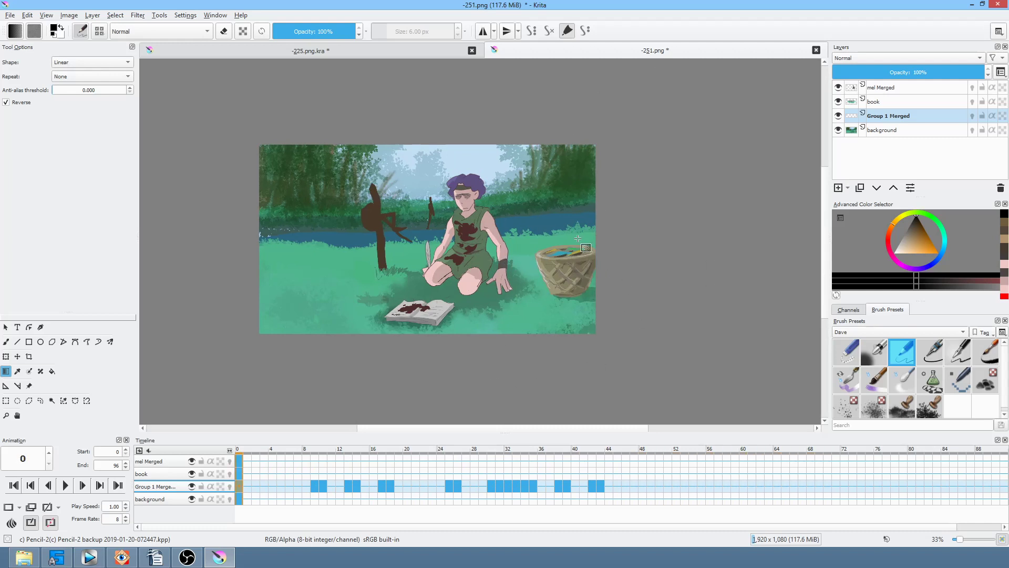
{"action": "scroll", "coordinate": [603, 246], "scroll_direction": "up", "scroll_amount": 1}
{"action": "scroll", "coordinate": [603, 245], "scroll_direction": "up", "scroll_amount": 1}
{"action": "scroll", "coordinate": [574, 252], "scroll_direction": "down", "scroll_amount": 1}
{"action": "left_click_drag", "start_coordinate": [501, 251], "coordinate": [644, 261]}
{"action": "scroll", "coordinate": [629, 256], "scroll_direction": "up", "scroll_amount": 1}
{"action": "scroll", "coordinate": [629, 256], "scroll_direction": "down", "scroll_amount": 1}
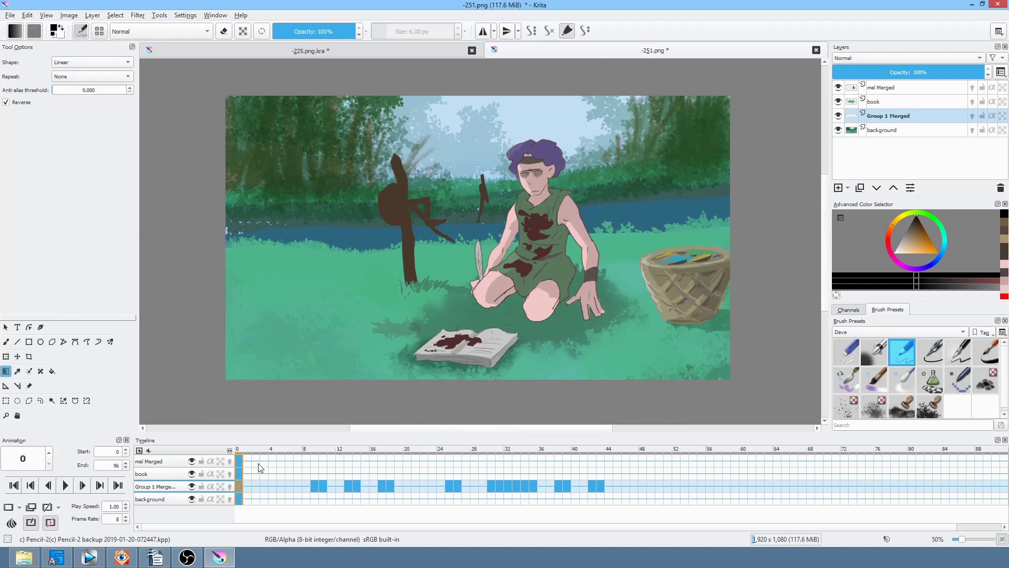
- Switch to the Vegas Pro edit and mark time ranges over clips 245 and 249 to gauge the shot timing
{"action": "mouse_move", "coordinate": [261, 452]}
{"action": "left_mouse_down"}
{"action": "mouse_move", "coordinate": [507, 453]}
{"action": "mouse_move", "coordinate": [603, 467]}
{"action": "mouse_move", "coordinate": [236, 444]}
{"action": "left_mouse_up"}
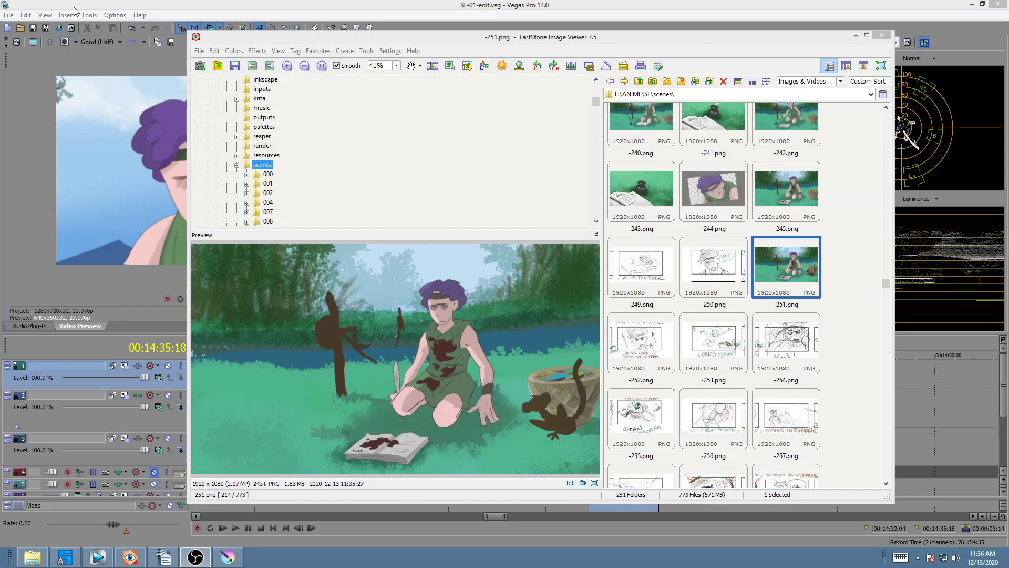
{"action": "key", "text": "Escape"}
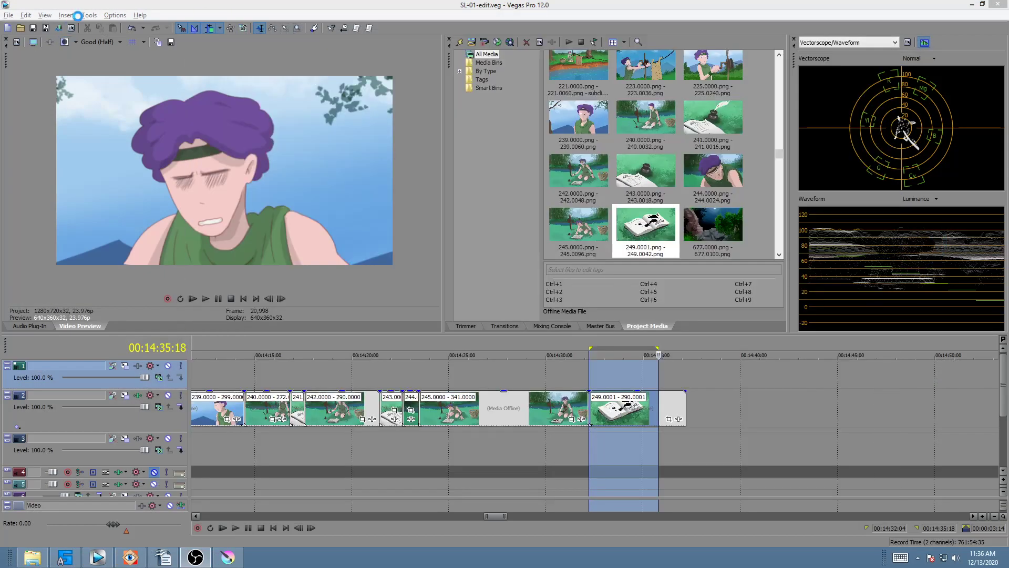
{"action": "left_click_drag", "start_coordinate": [434, 368], "coordinate": [649, 376]}
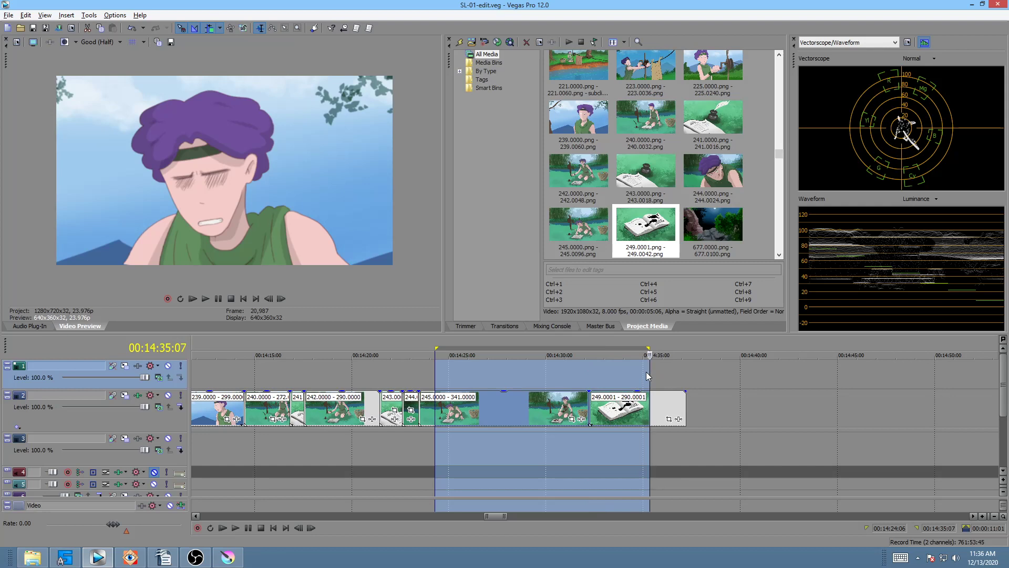
{"action": "left_click", "coordinate": [614, 372]}
{"action": "mouse_move", "coordinate": [604, 369]}
{"action": "left_mouse_down"}
{"action": "mouse_move", "coordinate": [638, 367]}
{"action": "mouse_move", "coordinate": [603, 355]}
{"action": "left_mouse_up"}
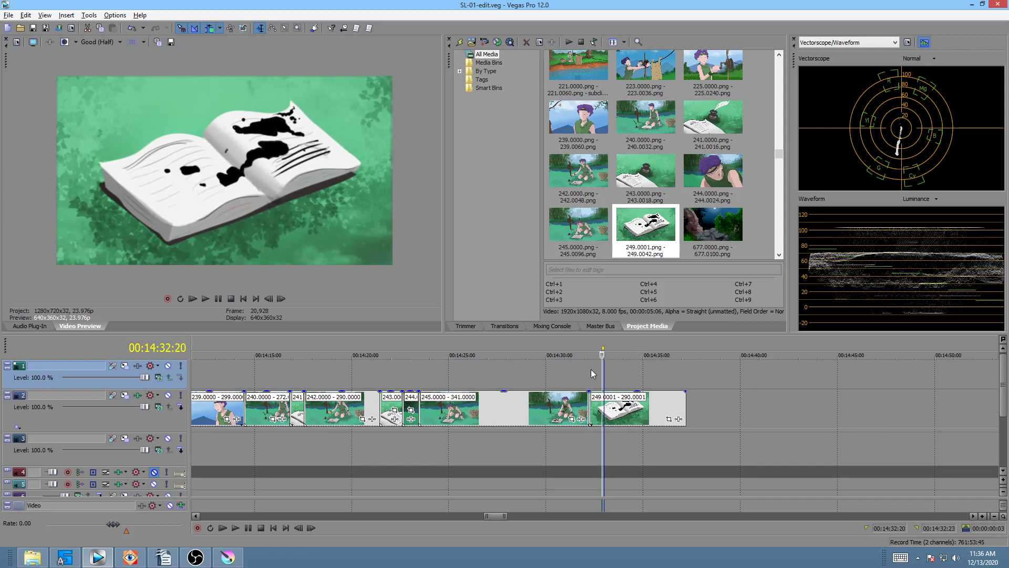
{"action": "left_click_drag", "start_coordinate": [596, 372], "coordinate": [613, 367]}
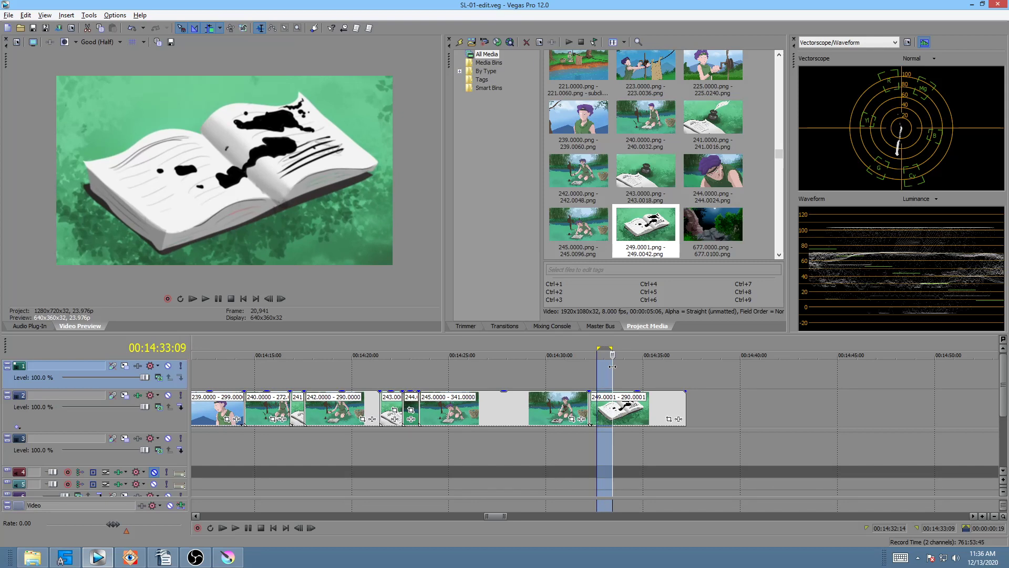
{"action": "left_click_drag", "start_coordinate": [612, 366], "coordinate": [645, 363]}
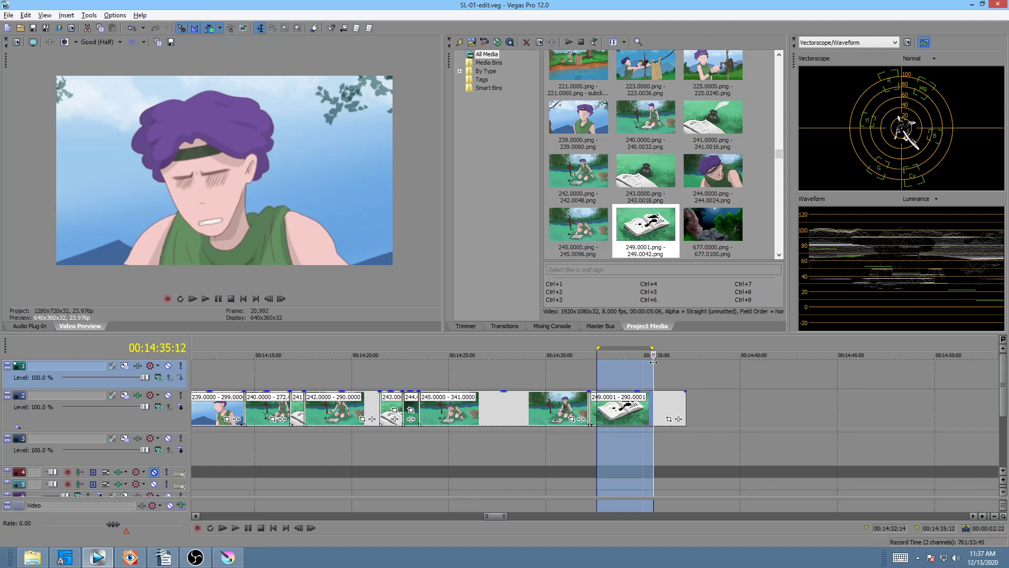
{"action": "mouse_move", "coordinate": [653, 362]}
{"action": "left_mouse_down"}
{"action": "mouse_move", "coordinate": [614, 361]}
{"action": "mouse_move", "coordinate": [657, 362]}
{"action": "left_mouse_up"}
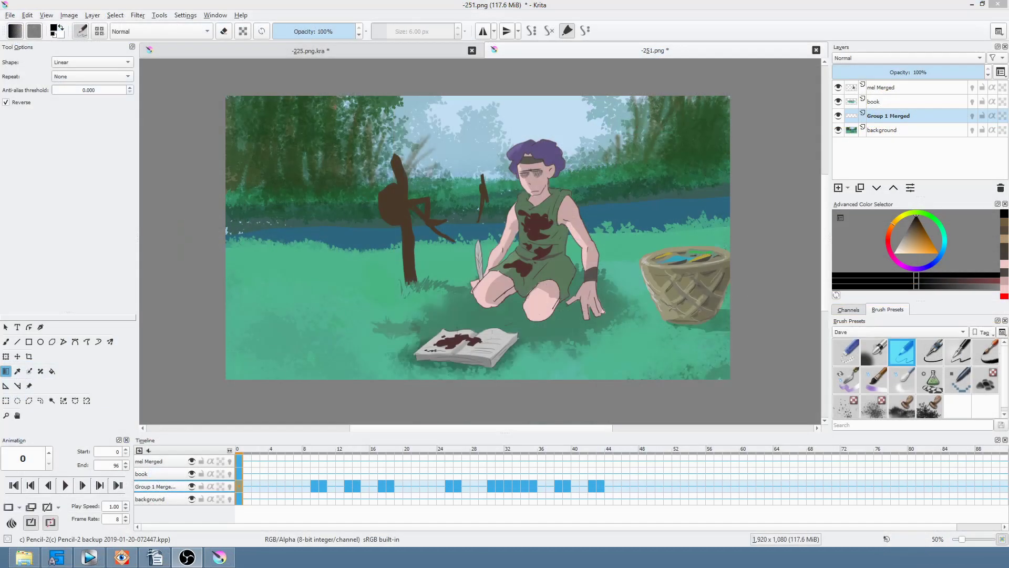
- Switch back to Krita and save the merged scene 251 as a PNG
{"action": "left_click", "coordinate": [512, 8]}
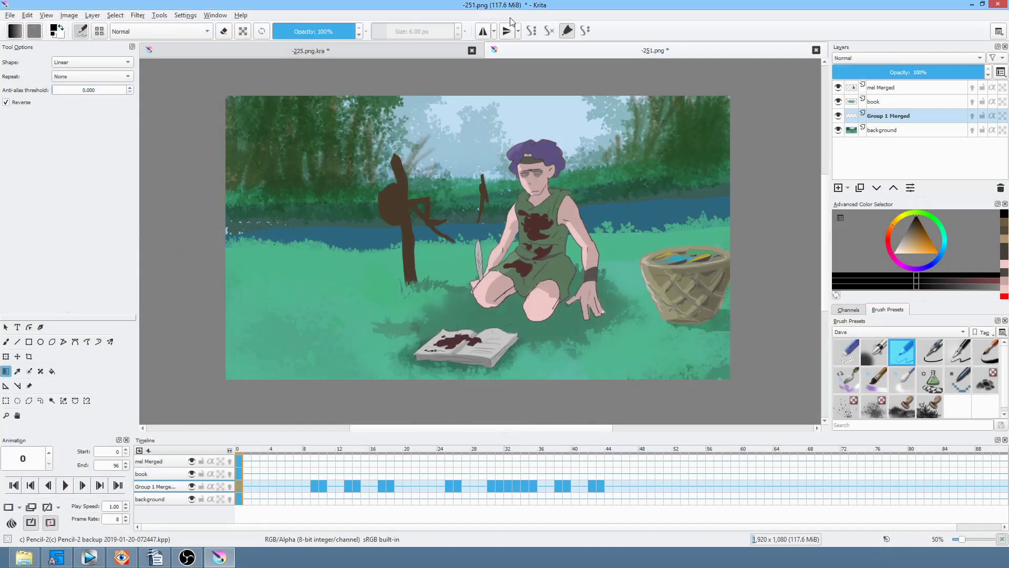
{"action": "left_click", "coordinate": [10, 15]}
{"action": "left_click", "coordinate": [28, 67]}
{"action": "left_click", "coordinate": [639, 453]}
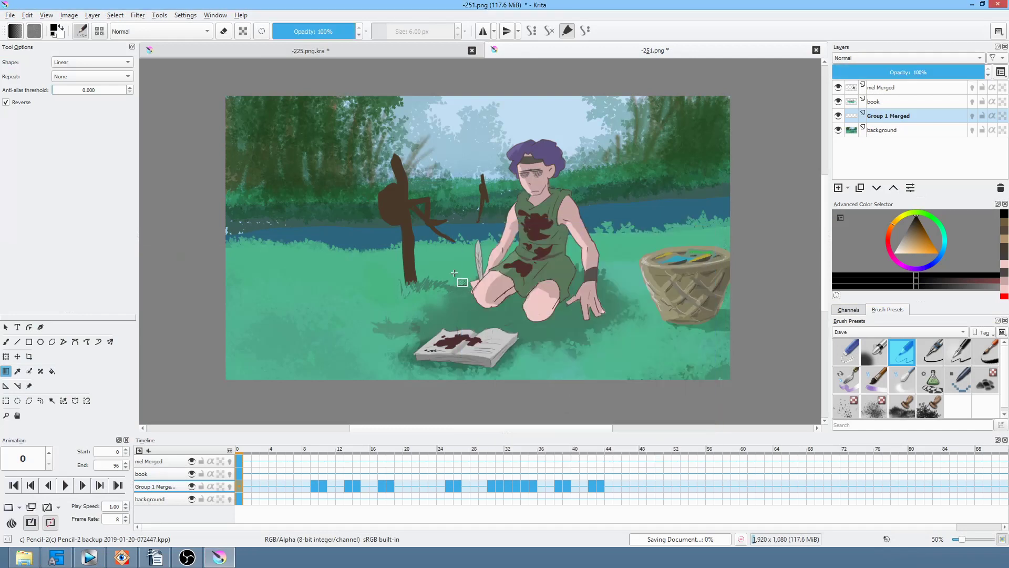
- Set up an image sequence render of frames 0 to 48 as PNG into L:/ANIME/SL/scenes/251/render
{"action": "key", "text": "ctrl+shift+r"}
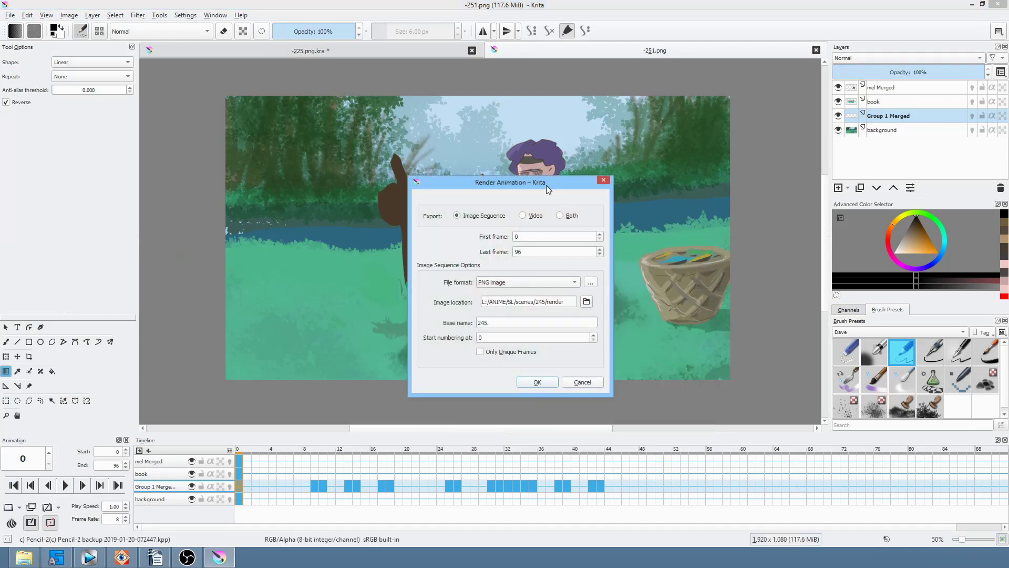
{"action": "left_click_drag", "start_coordinate": [546, 183], "coordinate": [579, 0]}
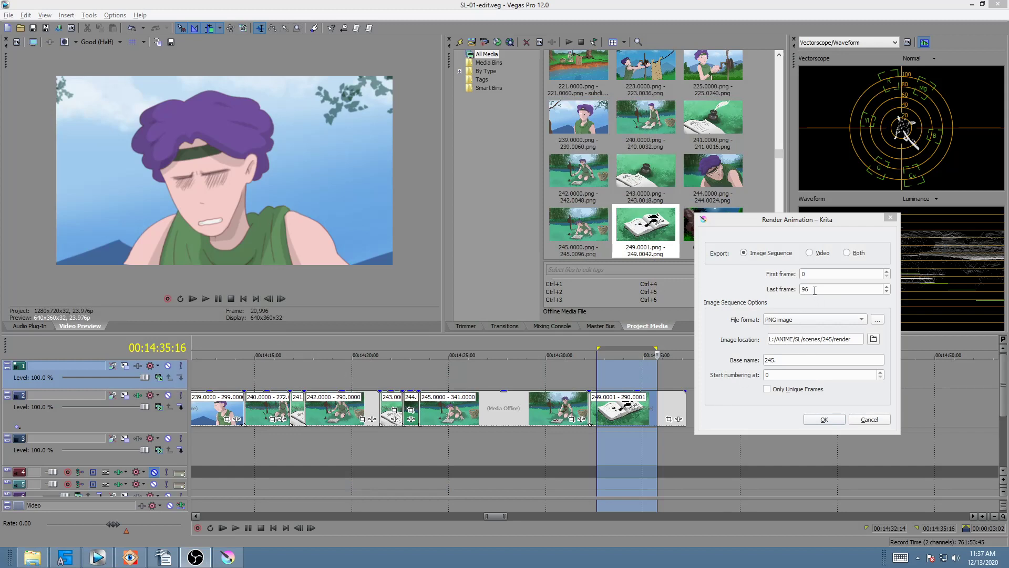
{"action": "left_click_drag", "start_coordinate": [814, 291], "coordinate": [785, 289]}
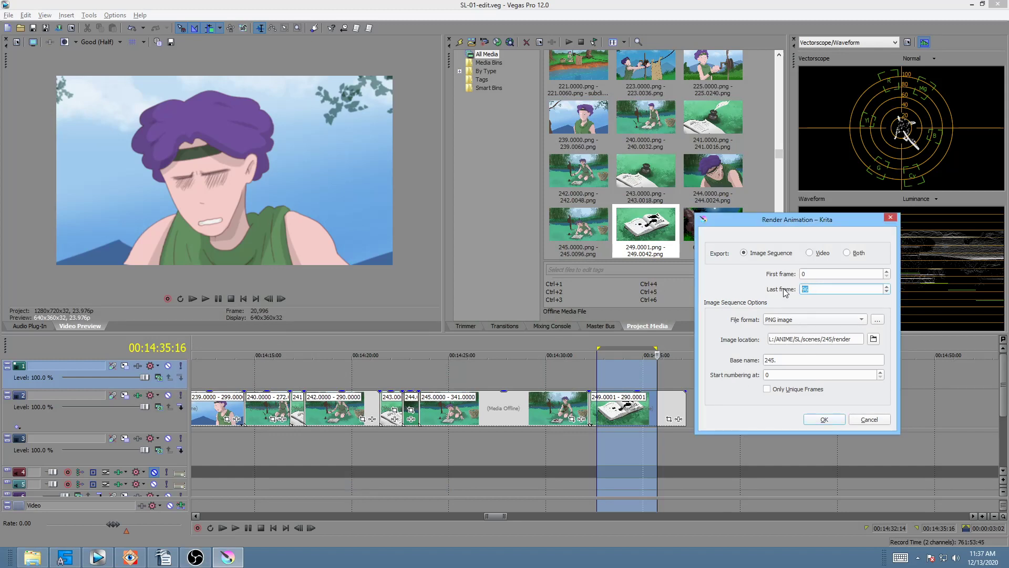
{"action": "left_click", "coordinate": [829, 338]}
{"action": "key", "text": "Delete"}
{"action": "type", "text": "2"}
{"action": "key", "text": "Delete"}
{"action": "key", "text": "BackSpace"}
- Set the render's base name to "251." and render the image sequence
{"action": "left_click", "coordinate": [780, 359]}
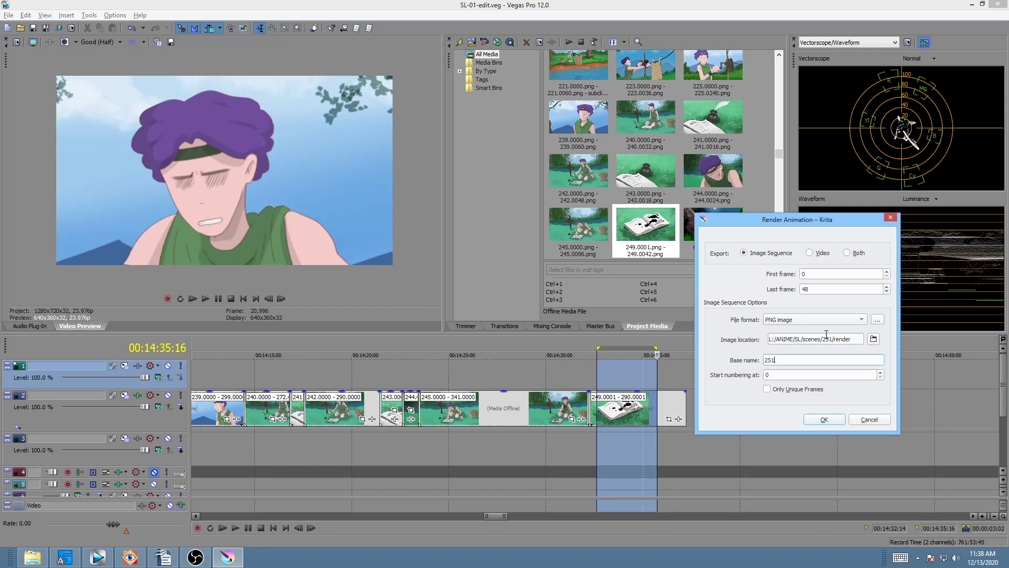
{"action": "type", "text": "."}
{"action": "key", "text": "BackSpace"}
{"action": "key", "text": "BackSpace"}
{"action": "left_click", "coordinate": [823, 420]}
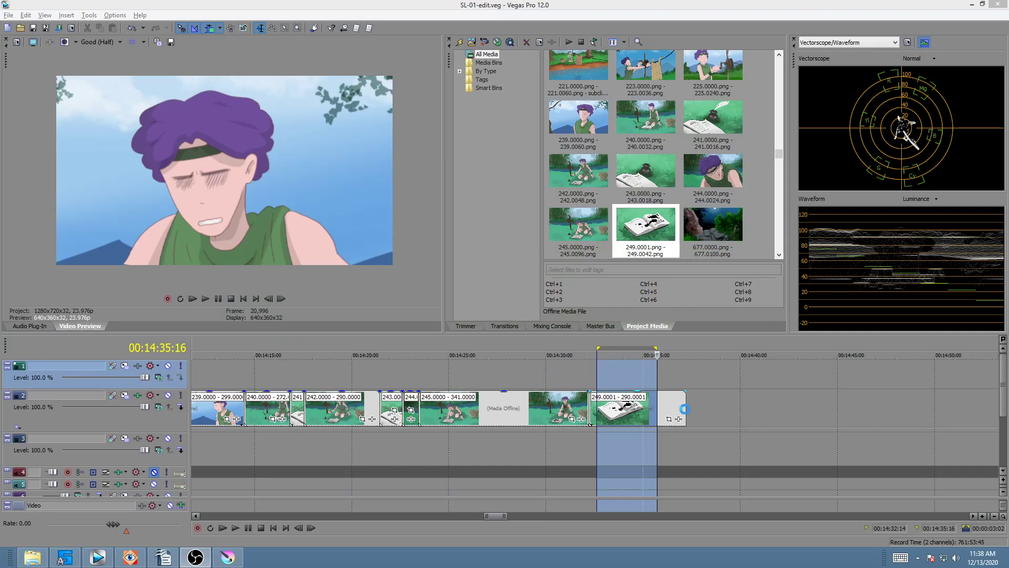
- In Vegas Pro, import the PNGs from scenes/251/render as one image sequence starting at 251.0000.png
{"action": "left_click", "coordinate": [703, 411]}
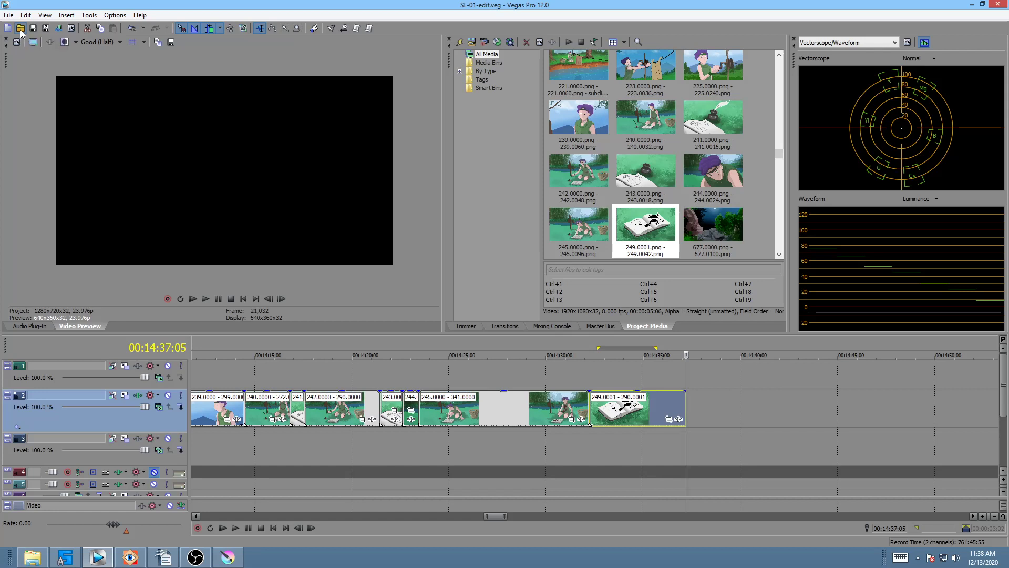
{"action": "left_click", "coordinate": [472, 43]}
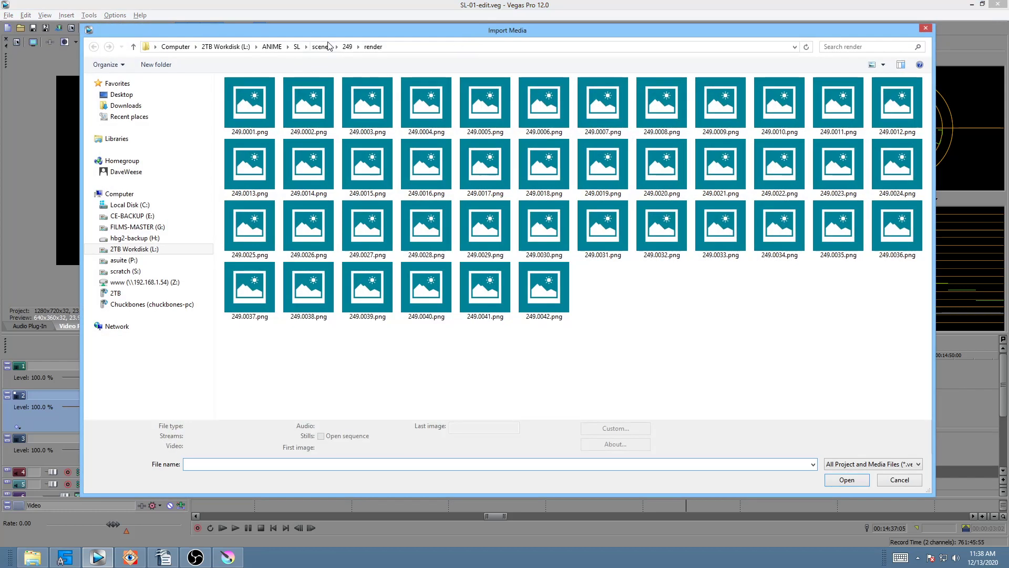
{"action": "left_click", "coordinate": [322, 46]}
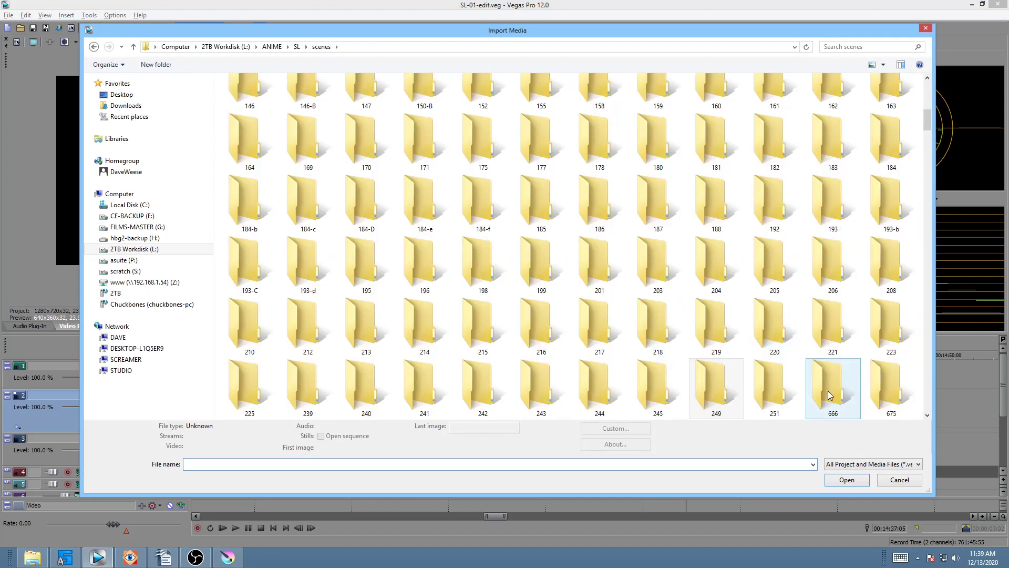
{"action": "double_click", "coordinate": [778, 387]}
{"action": "double_click", "coordinate": [241, 100]}
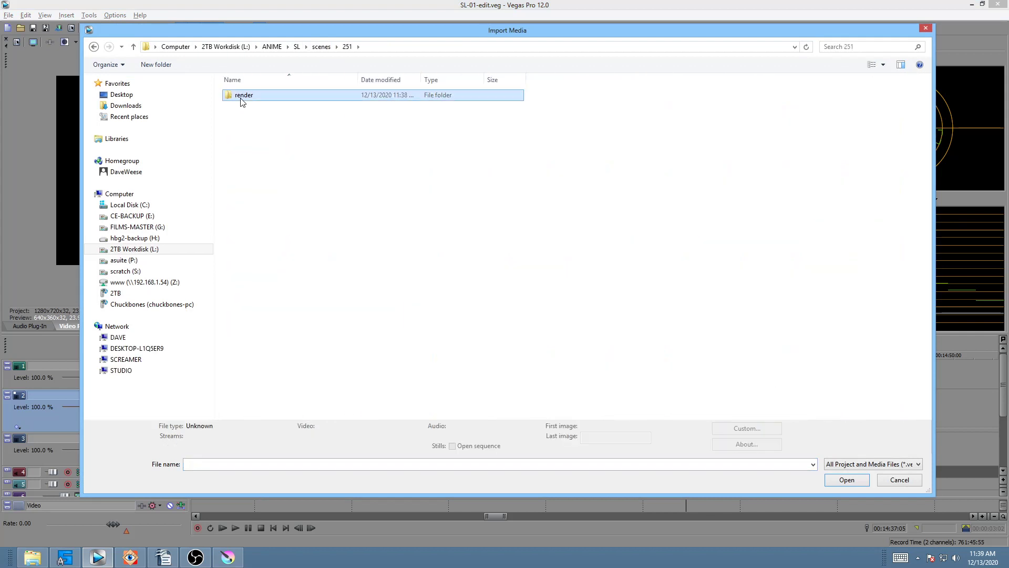
{"action": "left_click", "coordinate": [452, 445]}
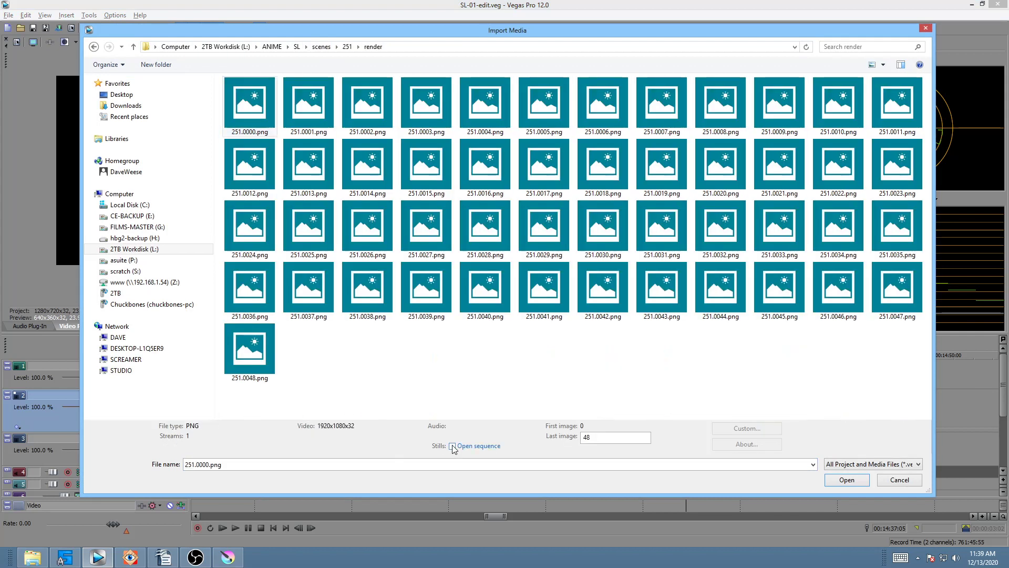
{"action": "left_click", "coordinate": [866, 483]}
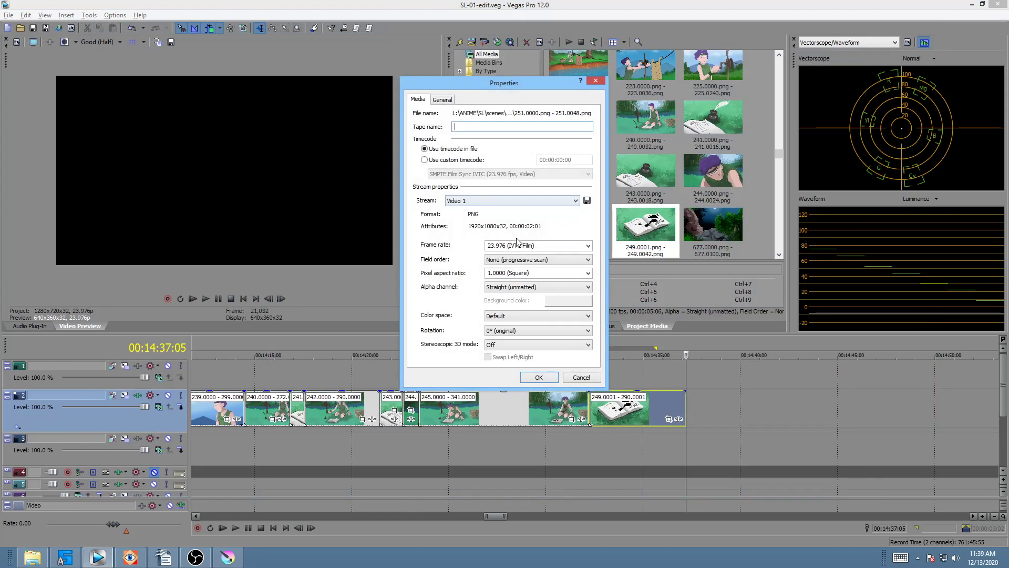
- Set the imported 251 sequence's frame rate to 8 fps
{"action": "left_click", "coordinate": [548, 245]}
{"action": "type", "text": "8"}
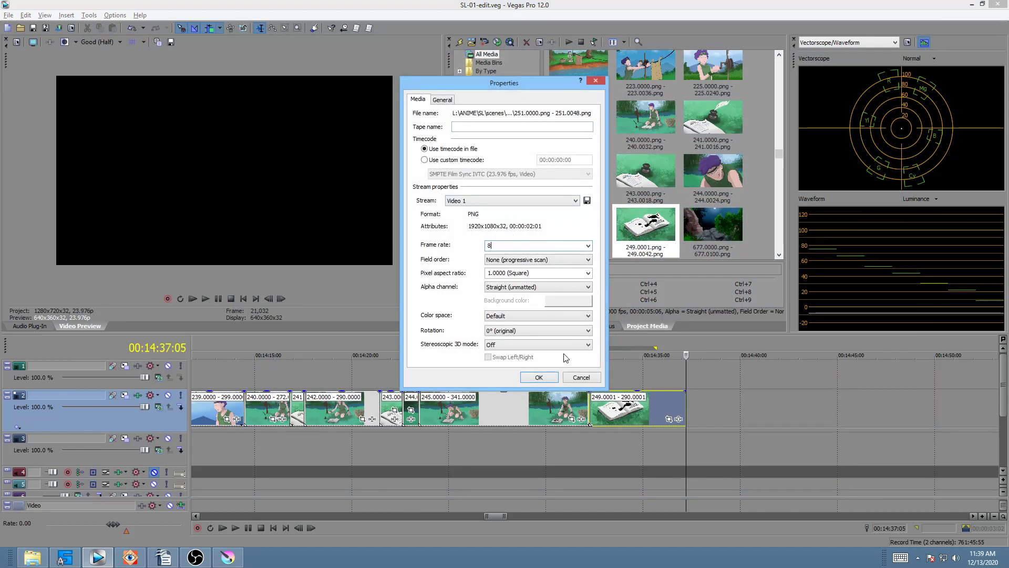
{"action": "left_click", "coordinate": [539, 378]}
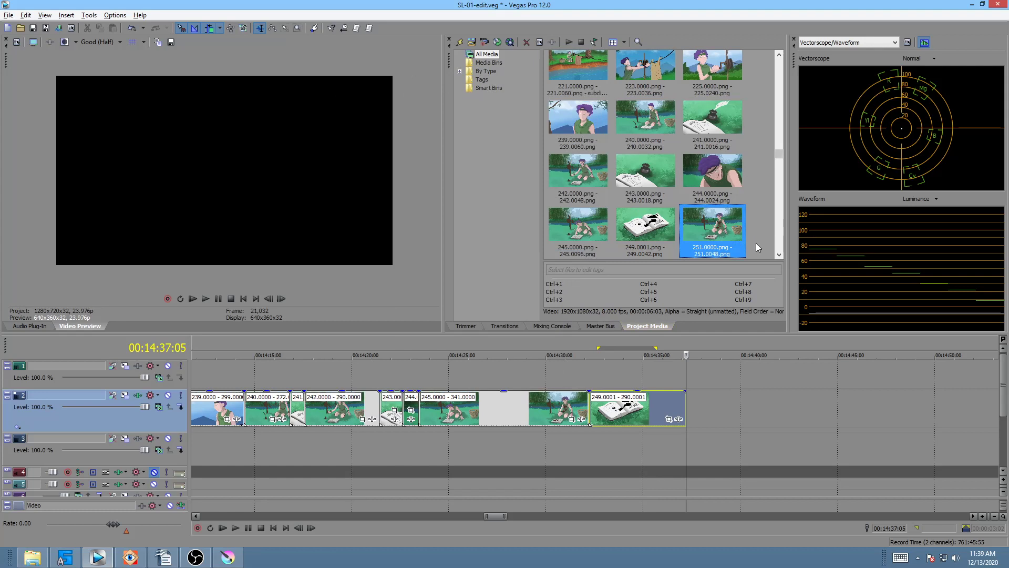
- Place the 251 sequence directly after clip 249 on the video track and disable its resampling
{"action": "left_click_drag", "start_coordinate": [711, 236], "coordinate": [748, 353]}
{"action": "left_click_drag", "start_coordinate": [704, 410], "coordinate": [696, 412]}
{"action": "right_click", "coordinate": [719, 407]}
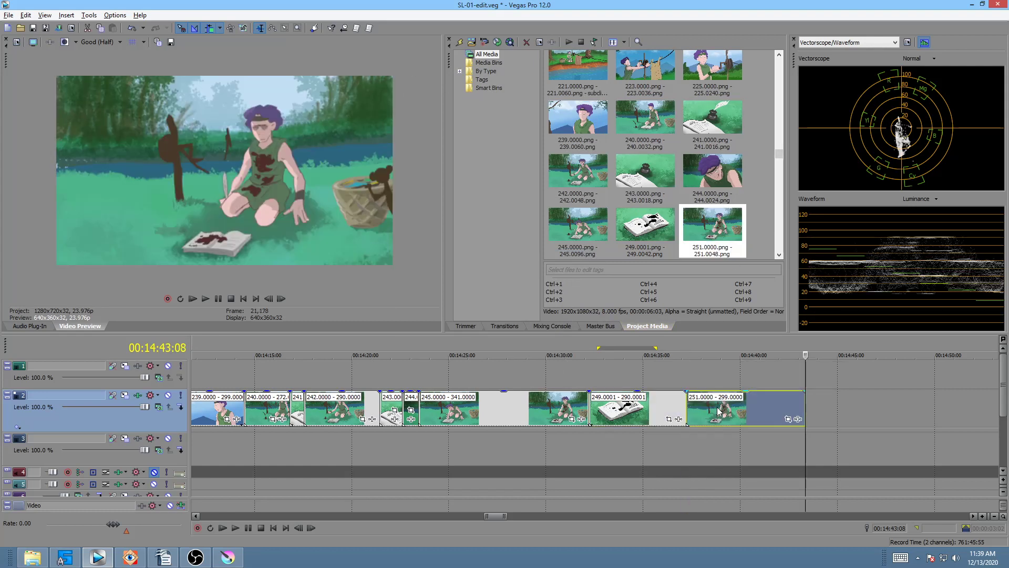
{"action": "left_click", "coordinate": [746, 400]}
{"action": "left_click", "coordinate": [458, 216]}
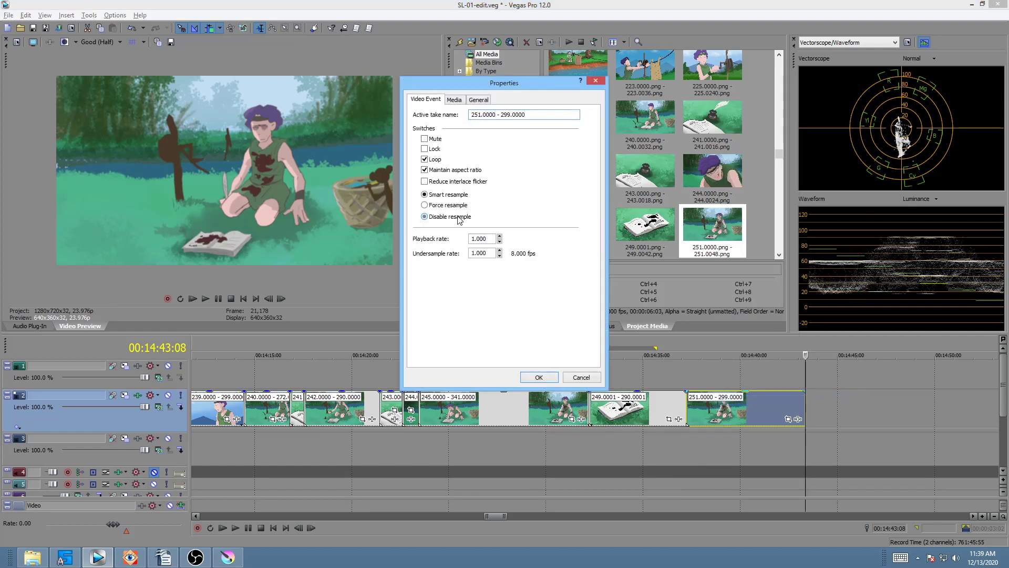
{"action": "left_click", "coordinate": [540, 377]}
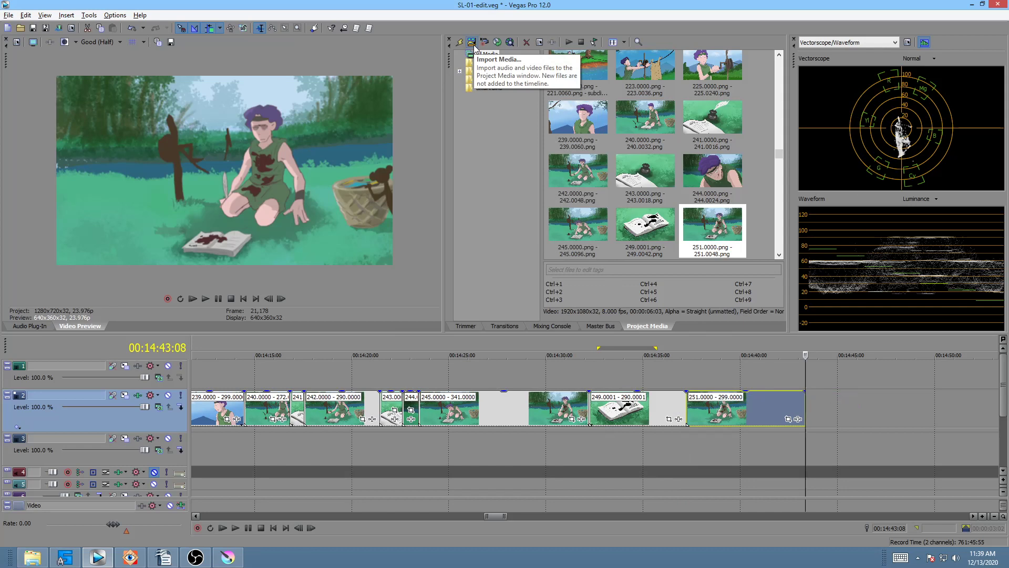
- Check the resample setting in clip 251's event properties
{"action": "right_click", "coordinate": [738, 413]}
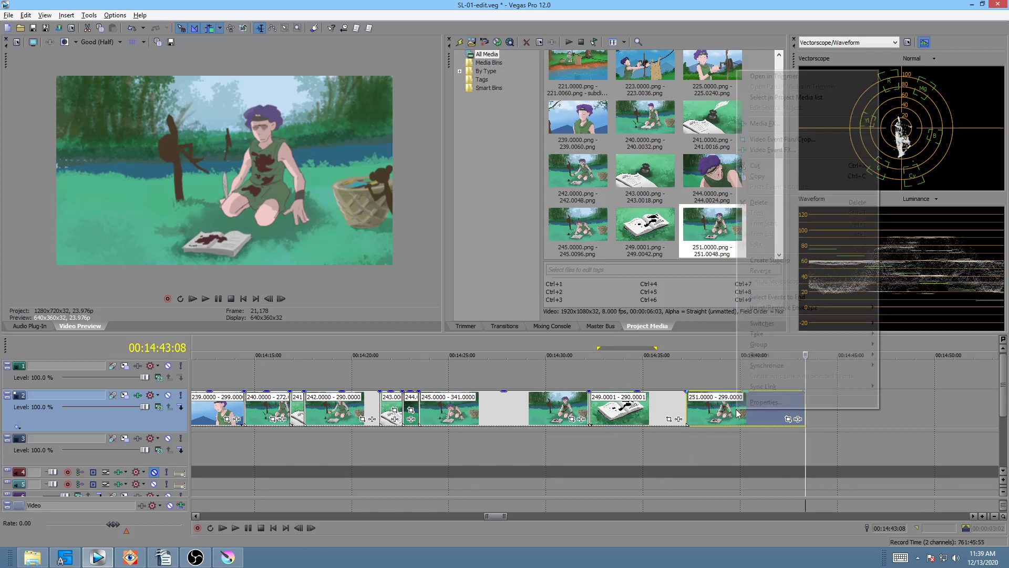
{"action": "left_click", "coordinate": [768, 403]}
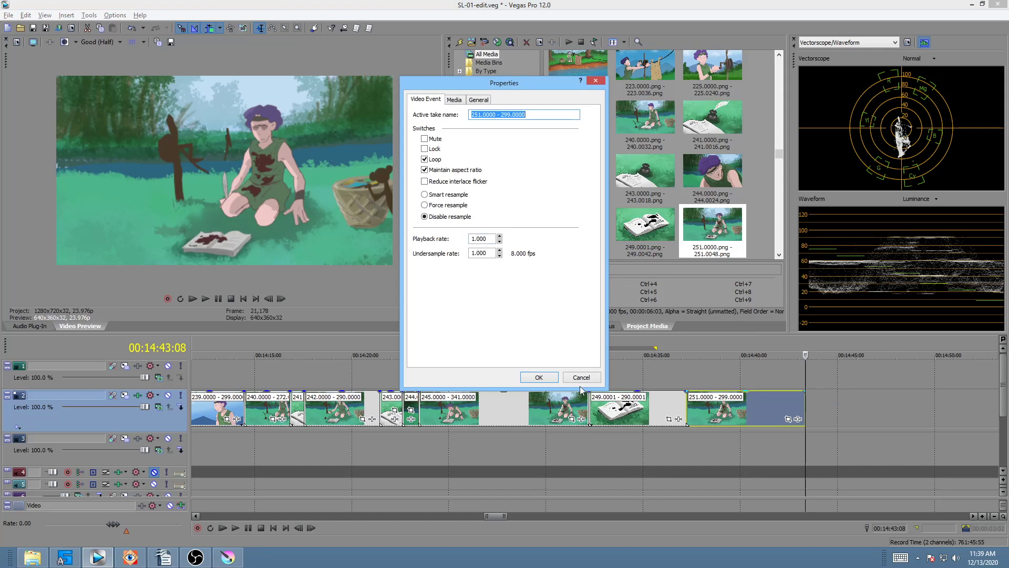
{"action": "left_click", "coordinate": [555, 378]}
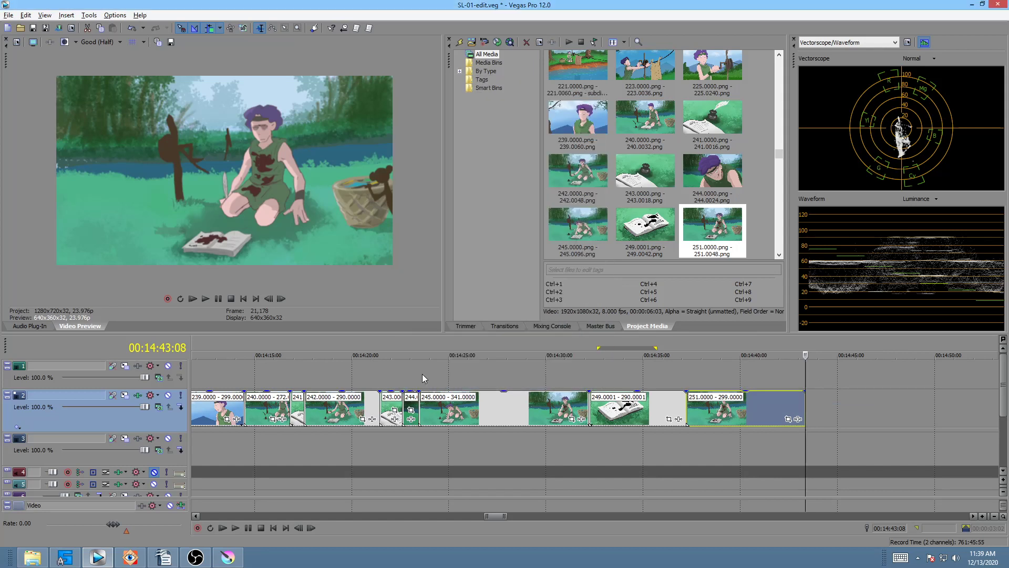
- Play the edit from clip 244 through to clip 251 to review how the new shot cuts in
{"action": "left_click", "coordinate": [408, 373]}
{"action": "key", "text": "space"}
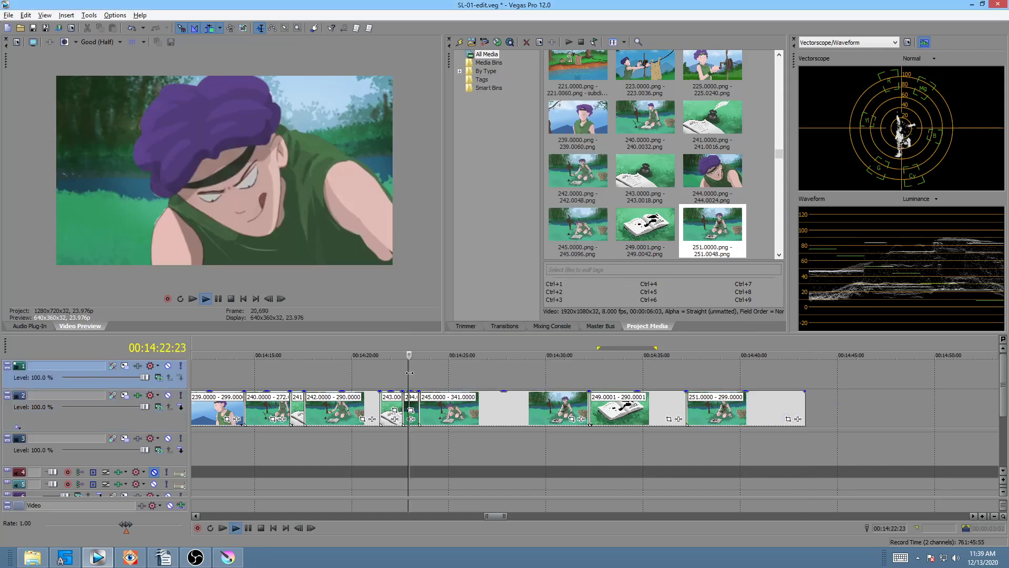
{"action": "left_click", "coordinate": [355, 372]}
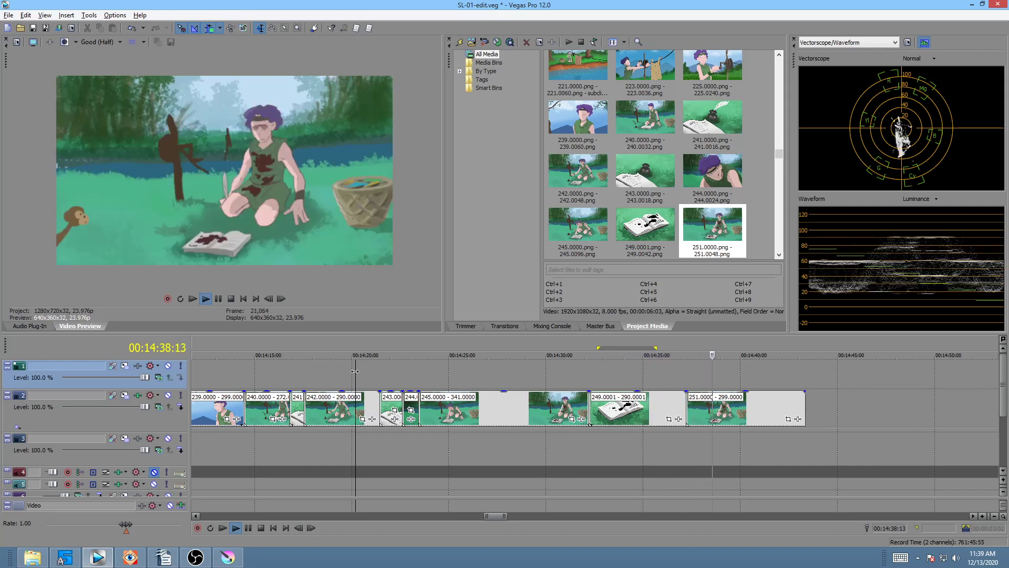
- Check the cut from clip 249 to 251, then shorten clip 249's end by about half a second and close 251 up against it
{"action": "key", "text": "space"}
{"action": "left_click", "coordinate": [667, 375]}
{"action": "scroll", "coordinate": [668, 375], "scroll_direction": "up", "scroll_amount": 3}
{"action": "left_click", "coordinate": [475, 368]}
{"action": "key", "text": "space"}
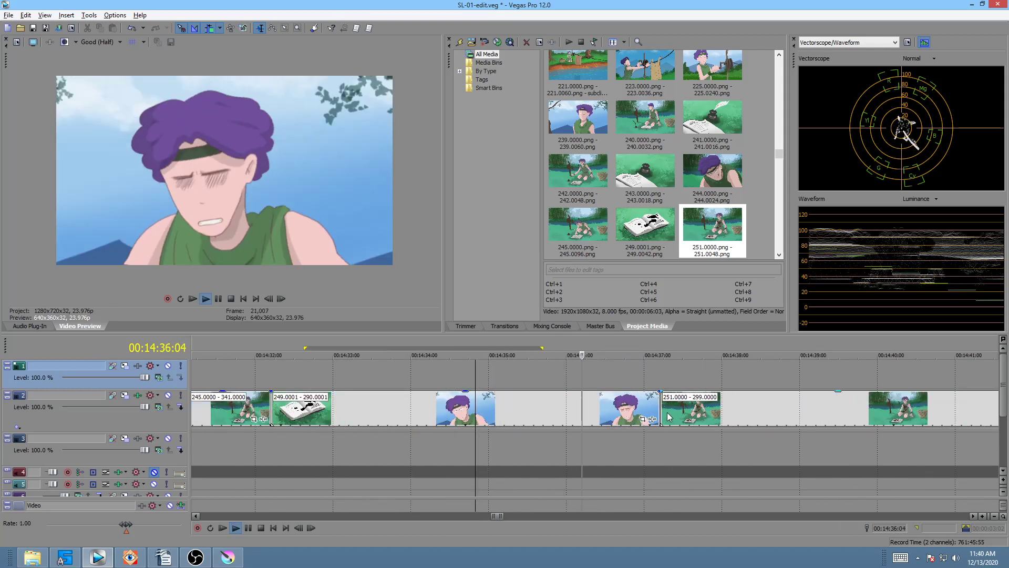
{"action": "left_click_drag", "start_coordinate": [661, 415], "coordinate": [624, 414]}
- Play back the tightened cut and shorten clip 249's end by about three more frames, keeping clip 251 directly after it
{"action": "left_click", "coordinate": [345, 372]}
{"action": "key", "text": "space"}
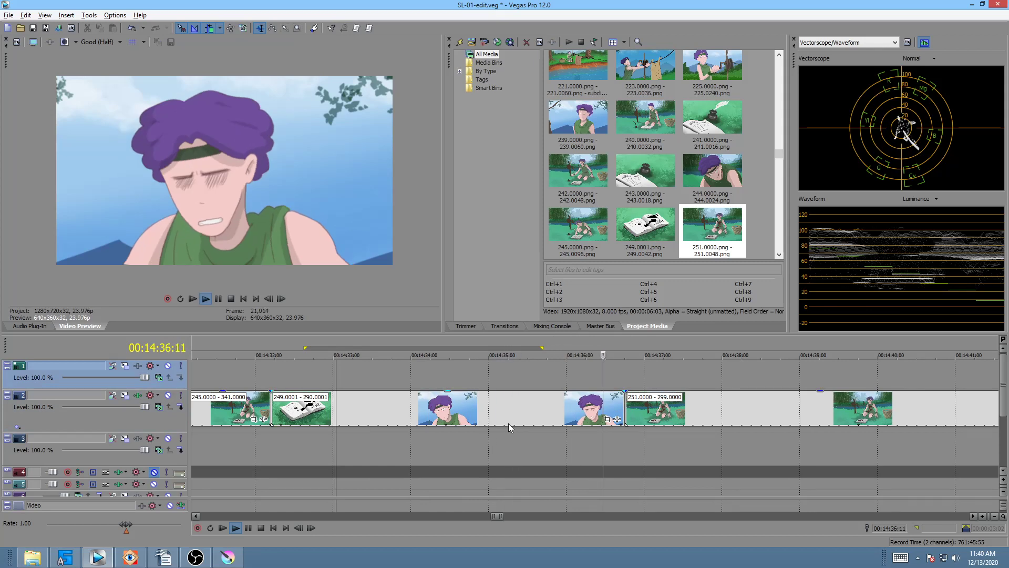
{"action": "key", "text": "space"}
{"action": "left_click_drag", "start_coordinate": [622, 410], "coordinate": [612, 415]}
{"action": "left_click_drag", "start_coordinate": [686, 413], "coordinate": [686, 410]}
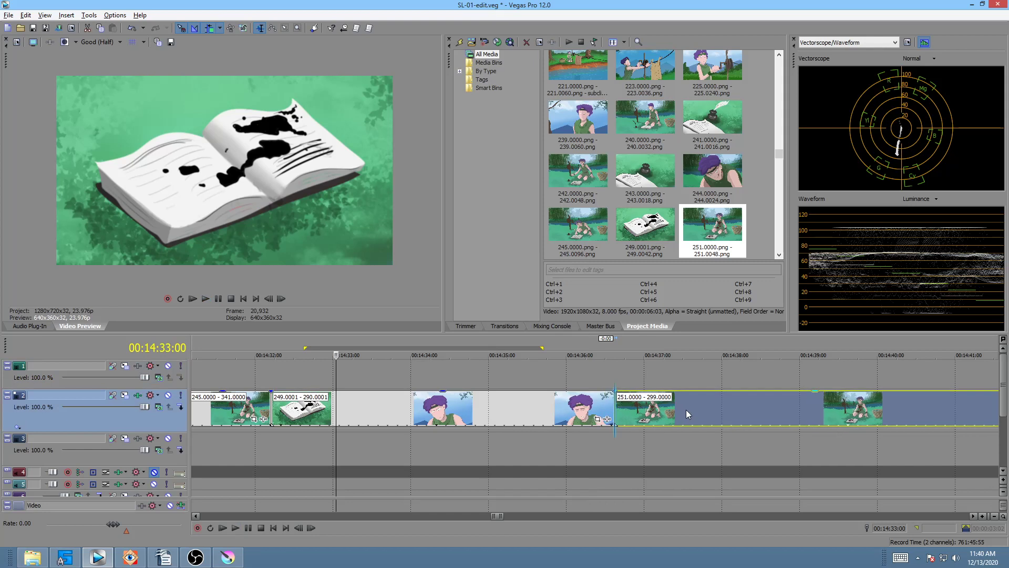
- Replay the cut from 249 to 251 and trim about three frames off the start of clip 251
{"action": "left_click", "coordinate": [535, 378]}
{"action": "key", "text": "space"}
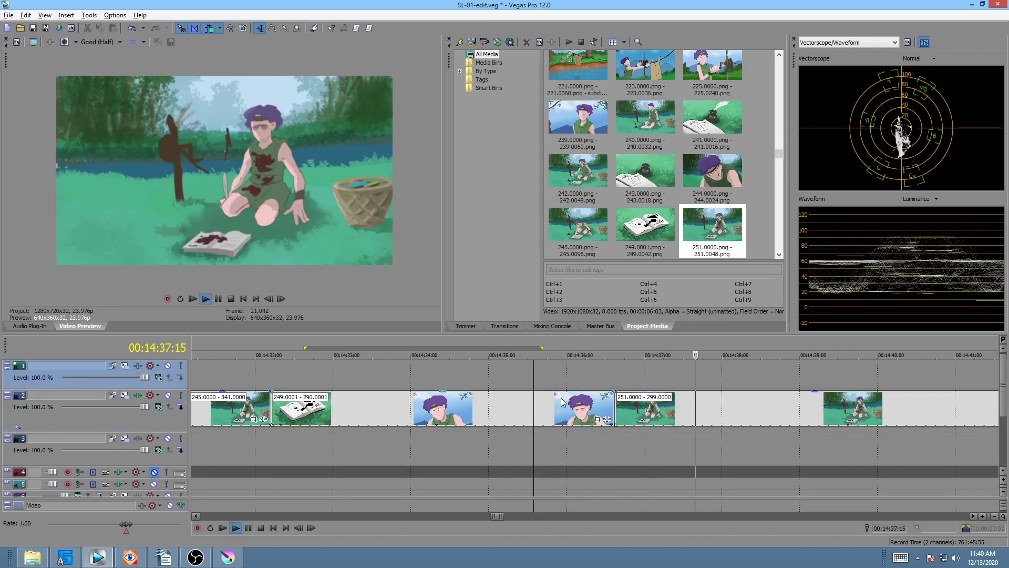
{"action": "key", "text": "space"}
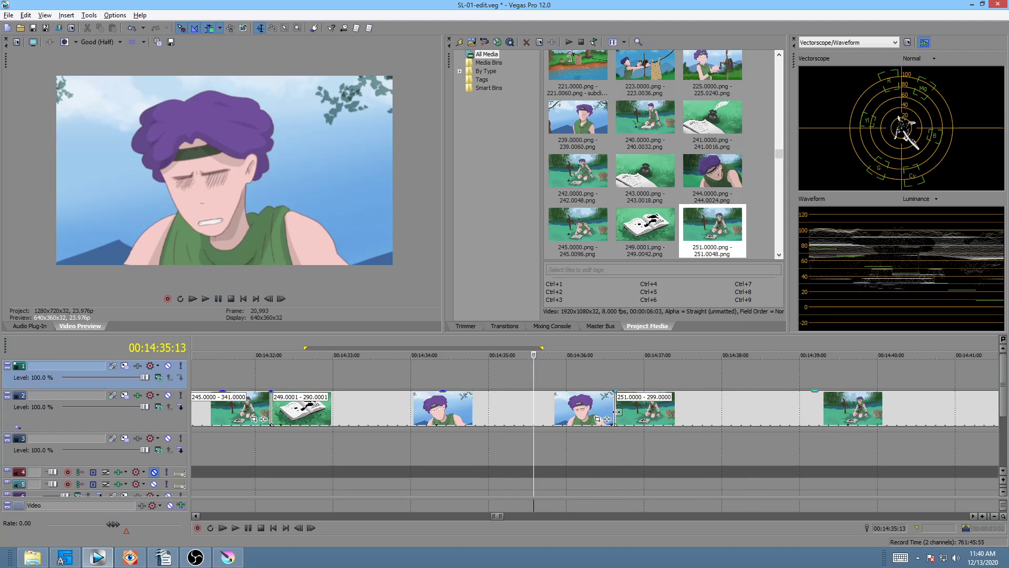
{"action": "left_click", "coordinate": [618, 412]}
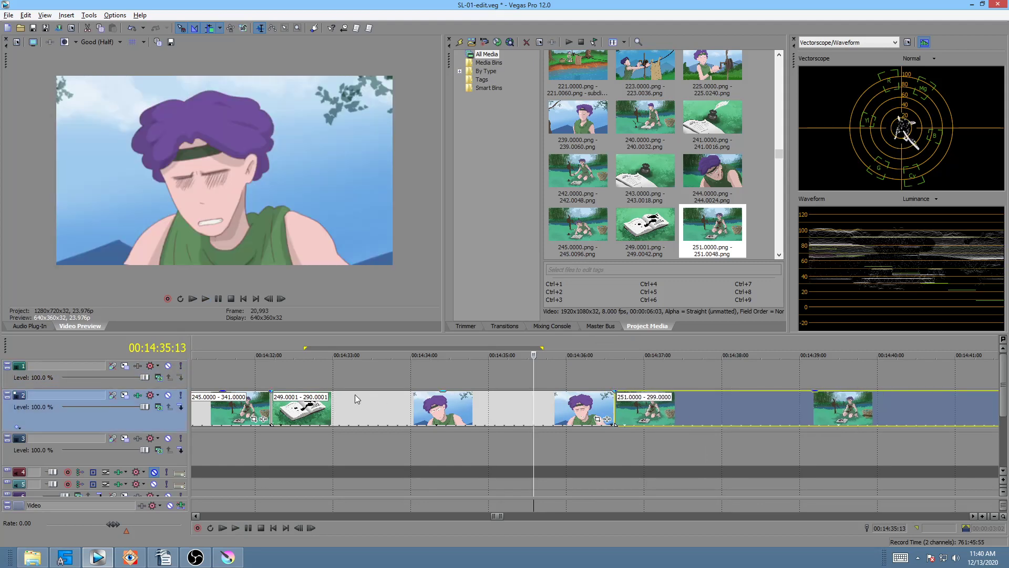
- Play from clip 249 through the end of clip 251 to review the timing of the adjusted cut
{"action": "left_click", "coordinate": [339, 372]}
{"action": "key", "text": "space"}
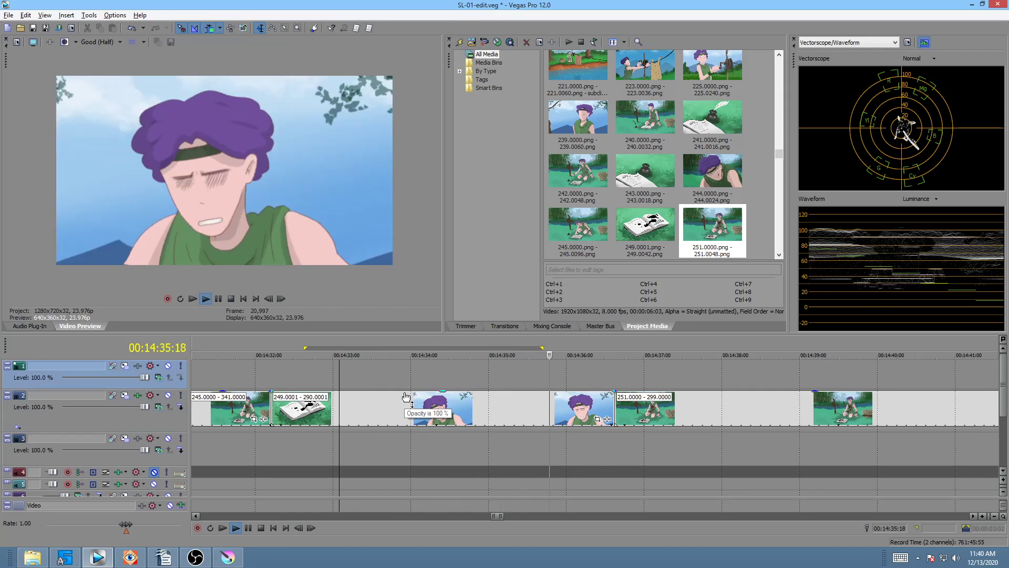
{"action": "key", "text": "space"}
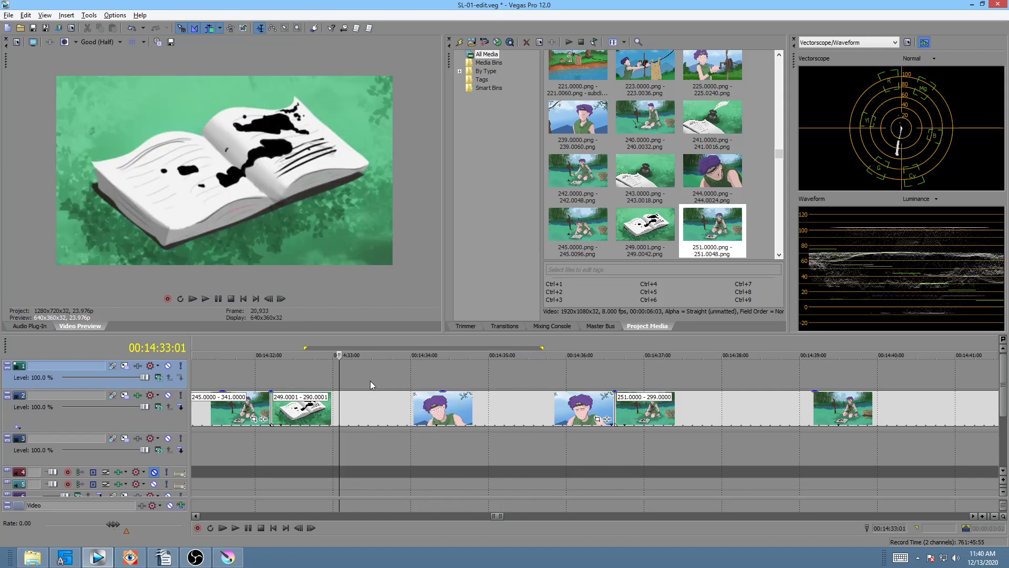
{"action": "left_click", "coordinate": [352, 370]}
{"action": "key", "text": "space"}
{"action": "key", "text": "space"}
{"action": "left_click", "coordinate": [270, 359]}
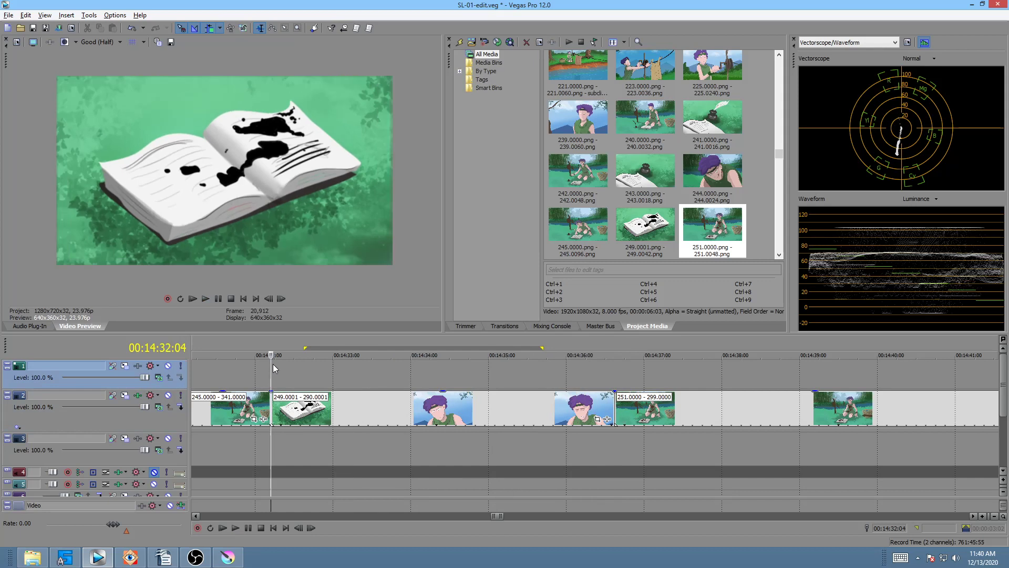
{"action": "key", "text": "space"}
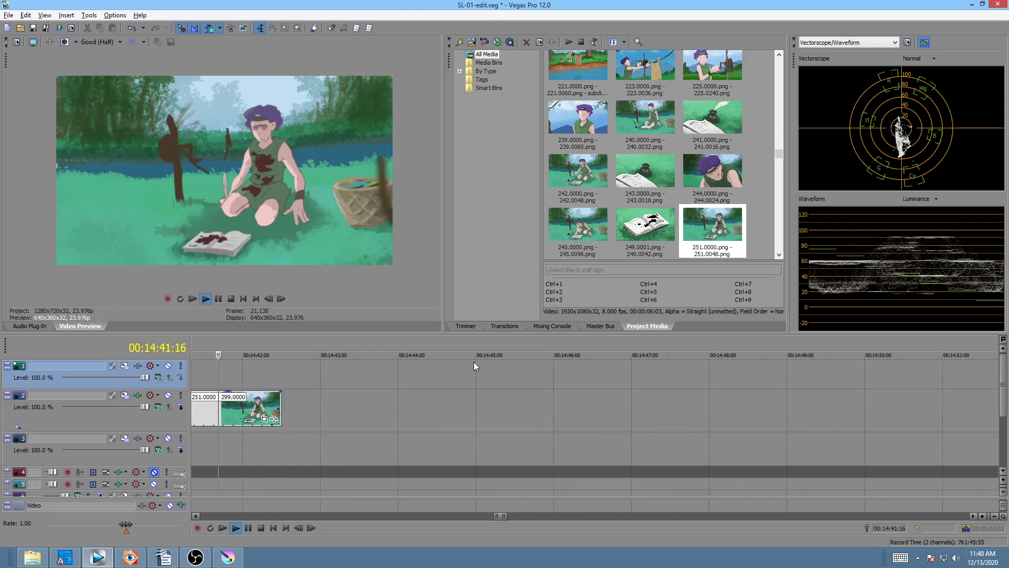
{"action": "key", "text": "space"}
{"action": "scroll", "coordinate": [540, 399], "scroll_direction": "down", "scroll_amount": 4}
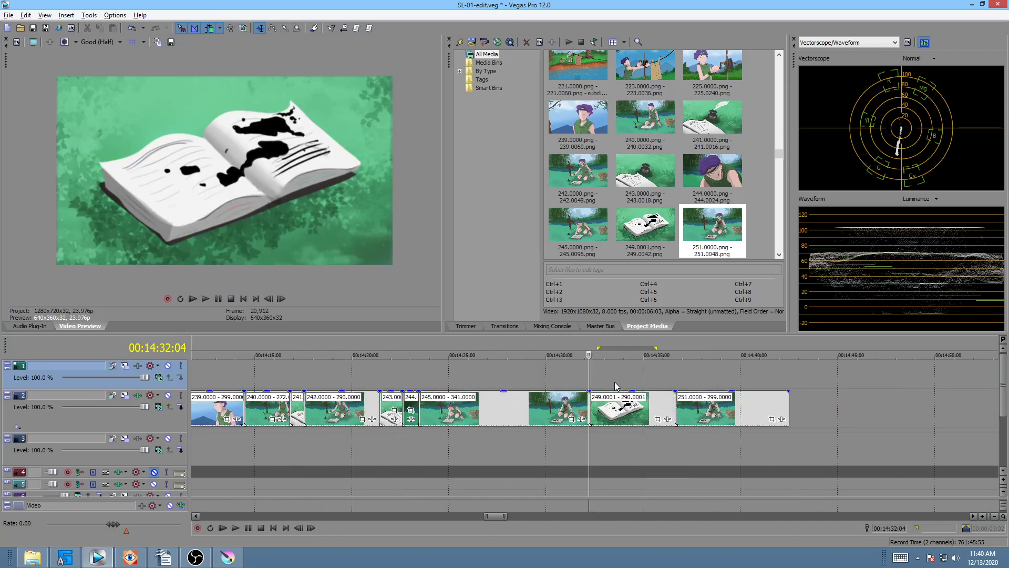
{"action": "key", "text": "space"}
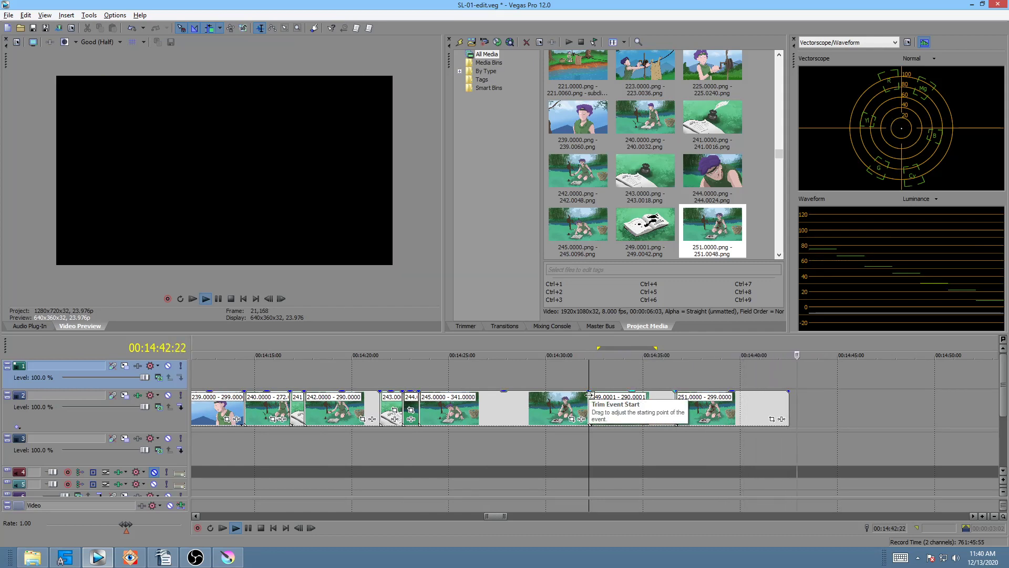
{"action": "key", "text": "space"}
- Examine the frames and pacing of the edit from clip 239 through clip 251 on the timeline
{"action": "left_click", "coordinate": [783, 367]}
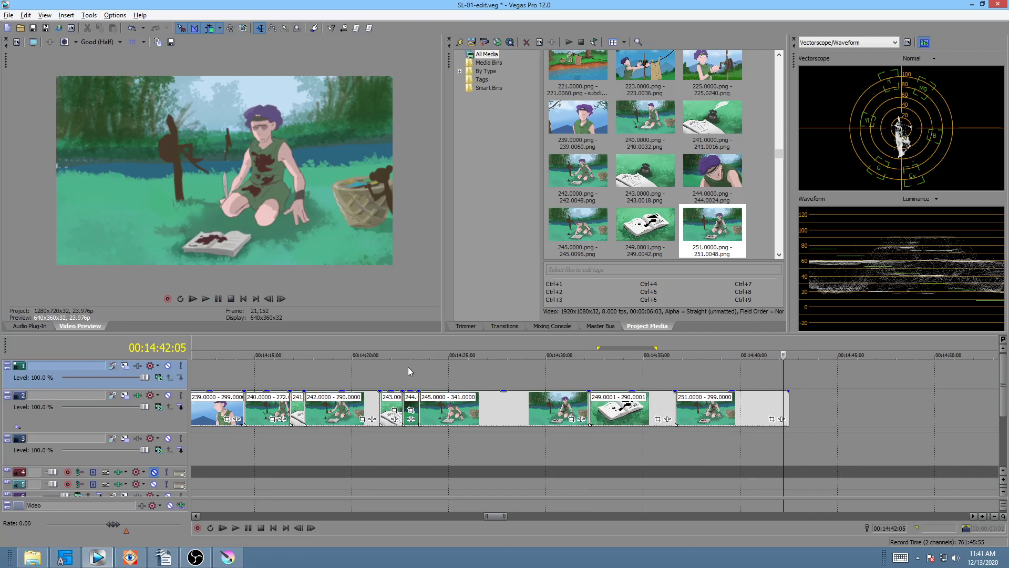
{"action": "left_click_drag", "start_coordinate": [408, 367], "coordinate": [655, 398]}
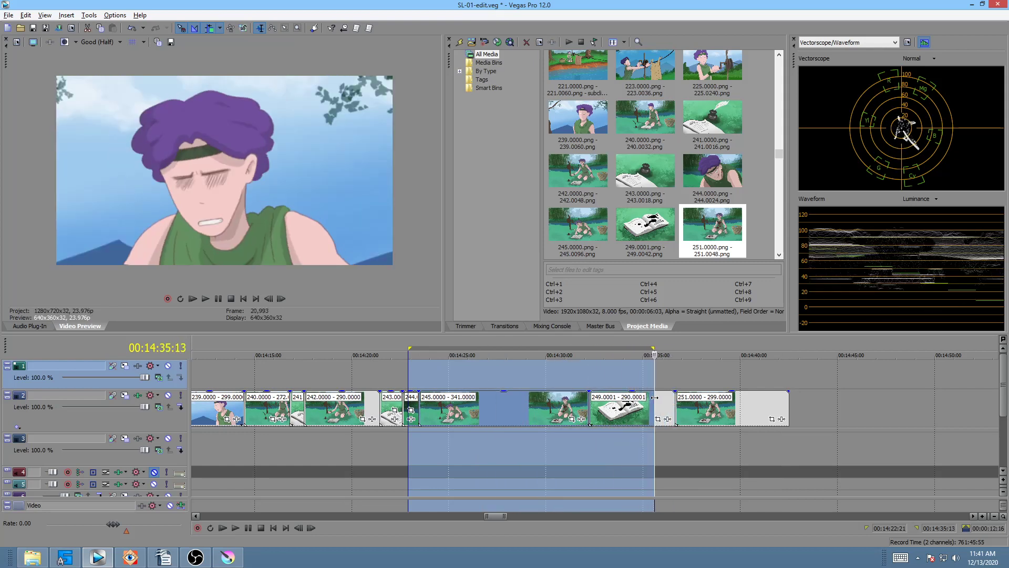
{"action": "left_click", "coordinate": [658, 372]}
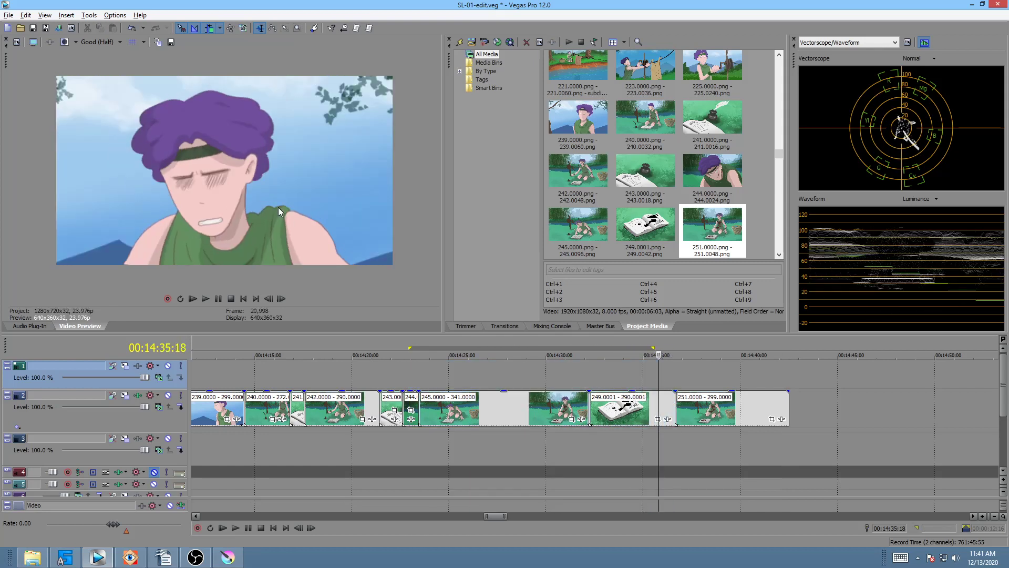
{"action": "scroll", "coordinate": [380, 384], "scroll_direction": "down", "scroll_amount": 2}
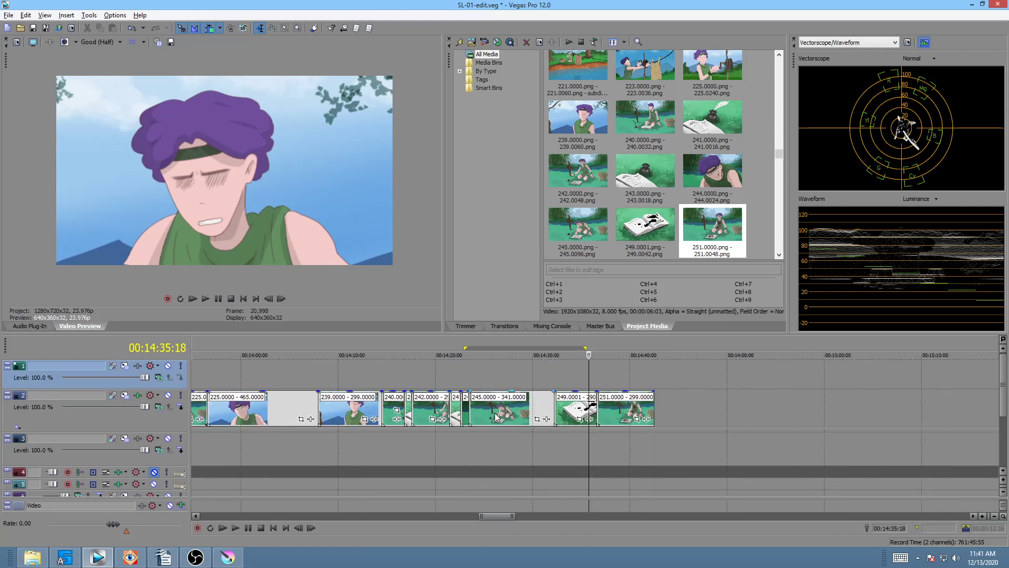
{"action": "left_click_drag", "start_coordinate": [209, 371], "coordinate": [222, 372]}
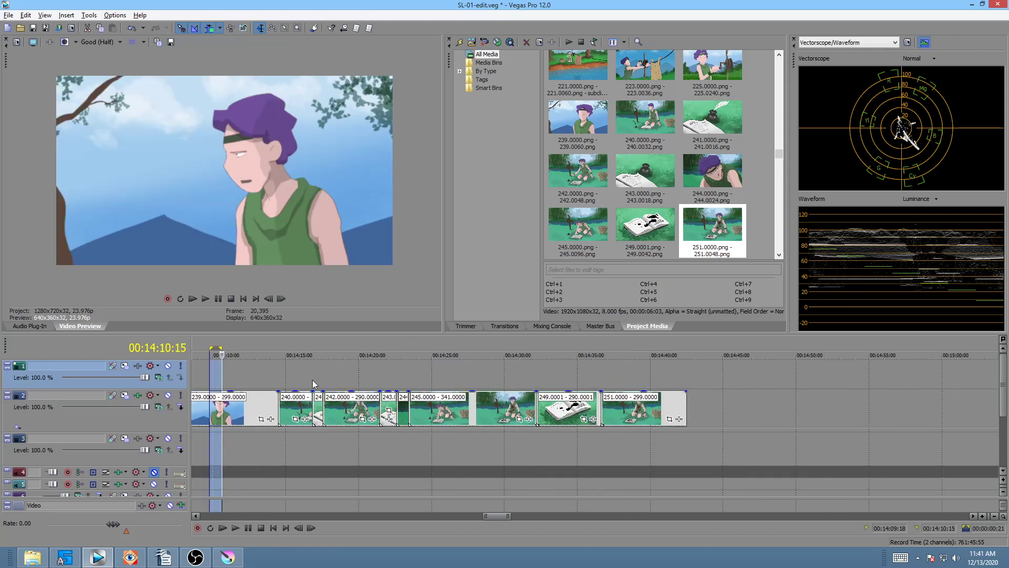
{"action": "scroll", "coordinate": [315, 379], "scroll_direction": "down", "scroll_amount": 3}
{"action": "left_click_drag", "start_coordinate": [615, 371], "coordinate": [770, 397]}
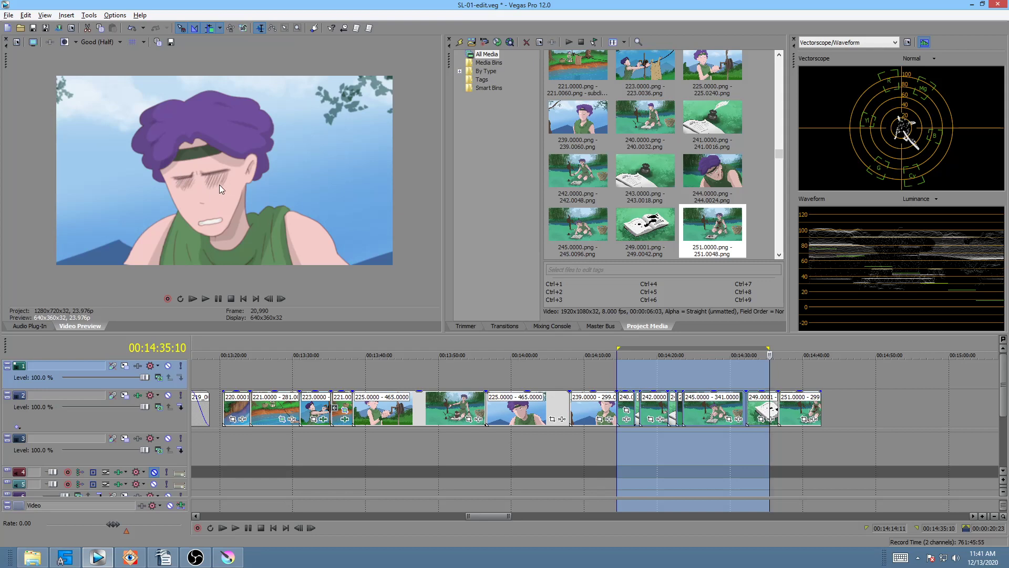
{"action": "left_click", "coordinate": [767, 373]}
{"action": "scroll", "coordinate": [758, 369], "scroll_direction": "up", "scroll_amount": 5}
{"action": "scroll", "coordinate": [755, 368], "scroll_direction": "down", "scroll_amount": 3}
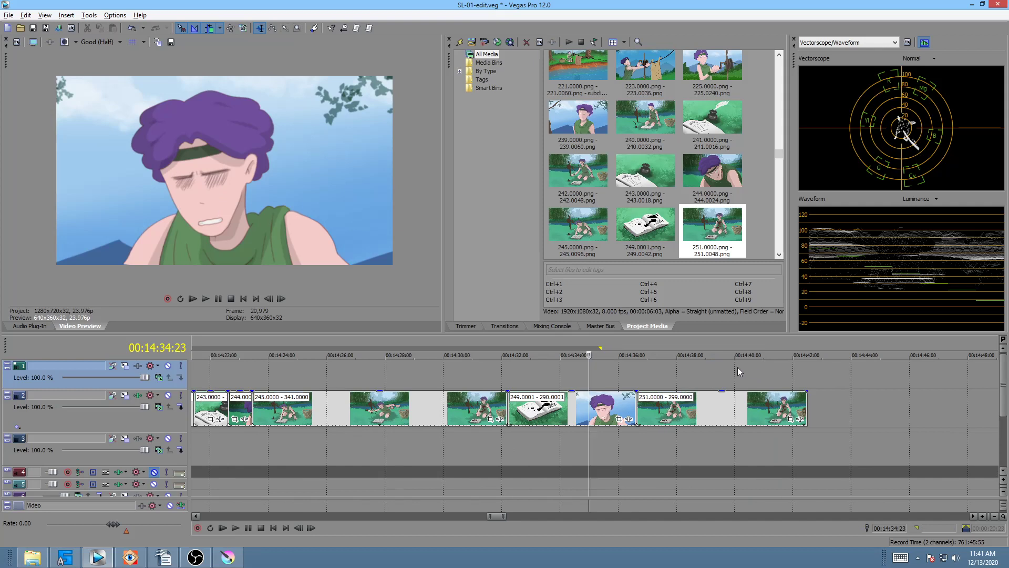
{"action": "mouse_move", "coordinate": [627, 372]}
{"action": "left_mouse_down"}
{"action": "mouse_move", "coordinate": [572, 368]}
{"action": "mouse_move", "coordinate": [617, 365]}
{"action": "mouse_move", "coordinate": [578, 356]}
{"action": "mouse_move", "coordinate": [594, 355]}
{"action": "left_mouse_up"}
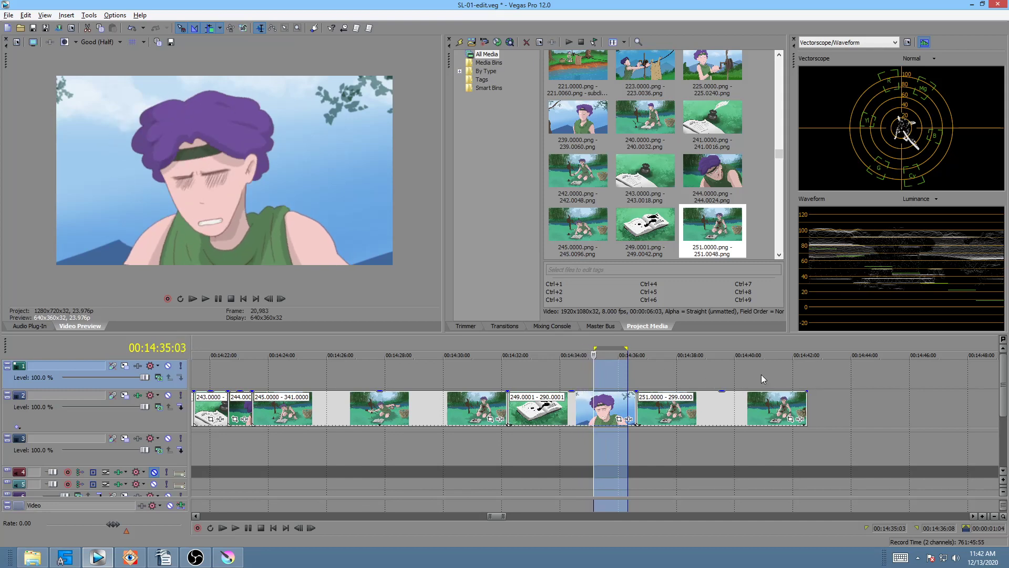
{"action": "left_click", "coordinate": [767, 374]}
{"action": "left_click", "coordinate": [775, 370]}
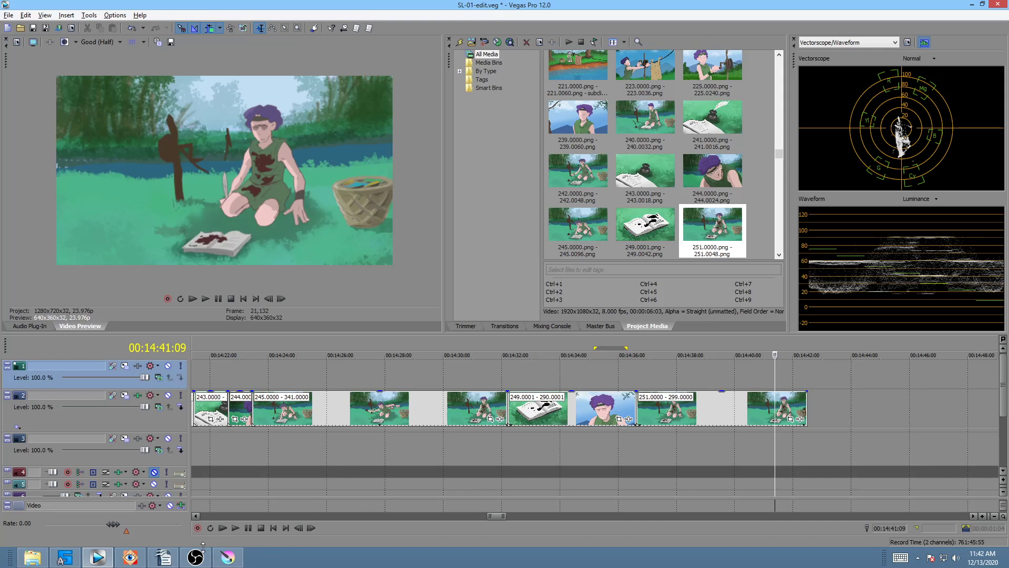
- Switch to FastStone Image Viewer and compare the storyboard panels -252.png and -253.png for the upcoming shots
{"action": "left_click", "coordinate": [130, 557]}
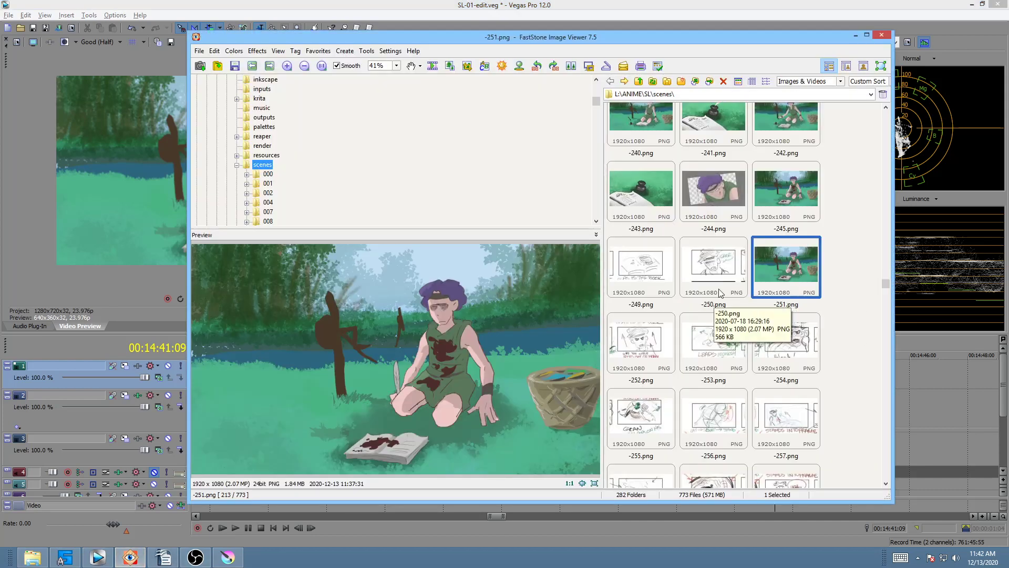
{"action": "left_click", "coordinate": [633, 338]}
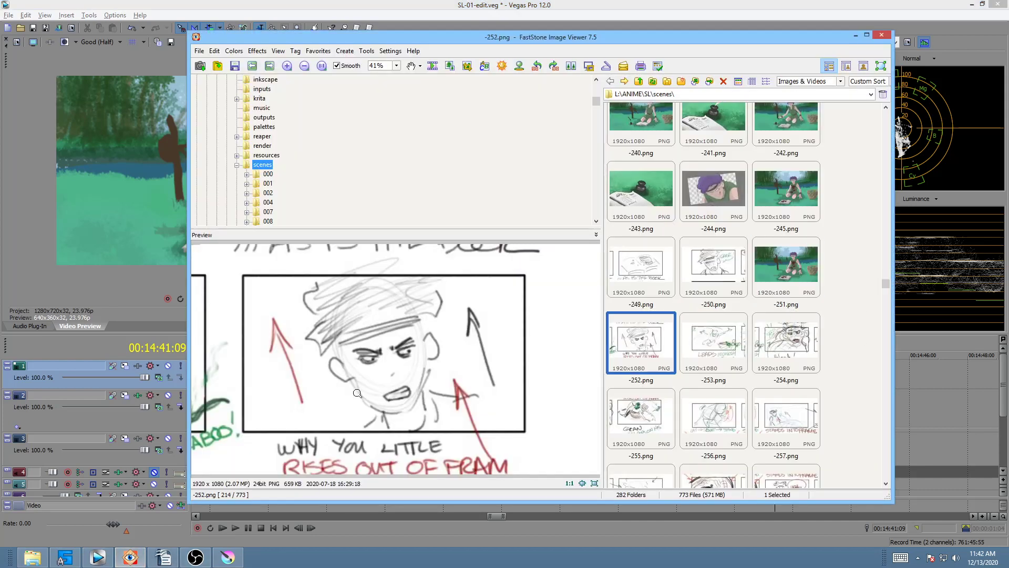
{"action": "left_click", "coordinate": [715, 340]}
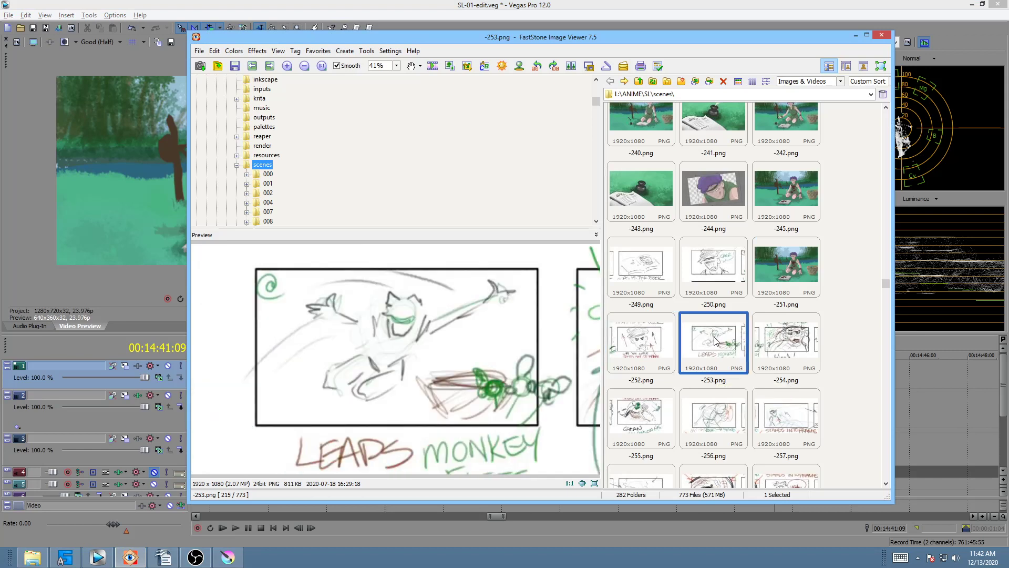
{"action": "left_click", "coordinate": [648, 335]}
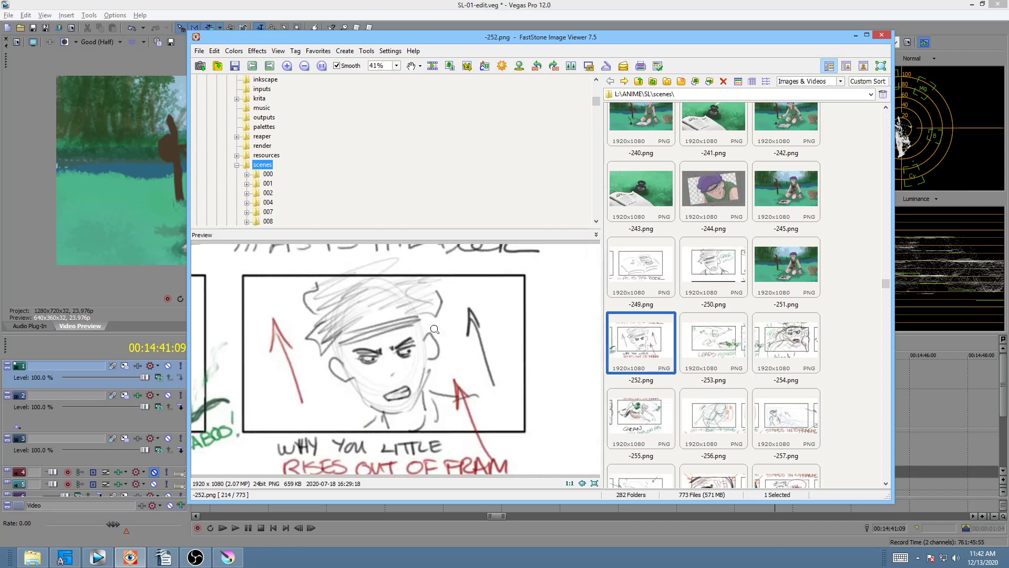